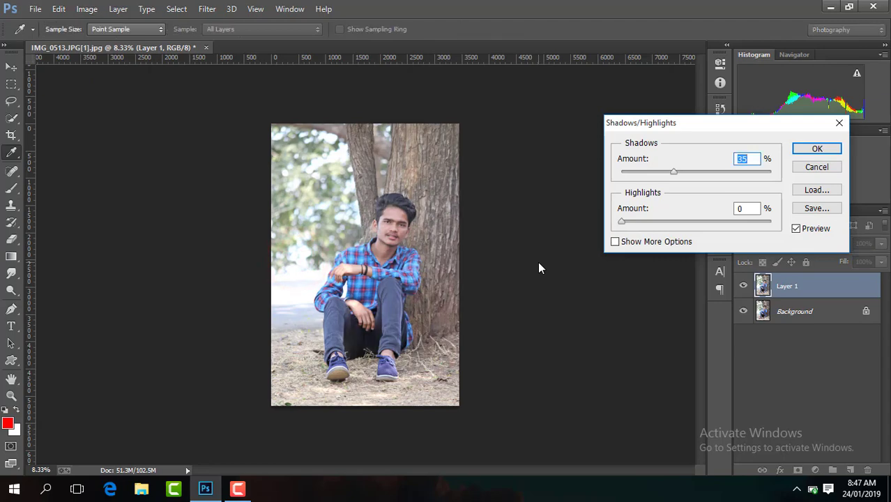
# Apply Shadows/Highlights to Layer 1 with shadows at 35% and highlights at 0%, and compare the photo with and without the layer.
pyautogui.click(809, 148)
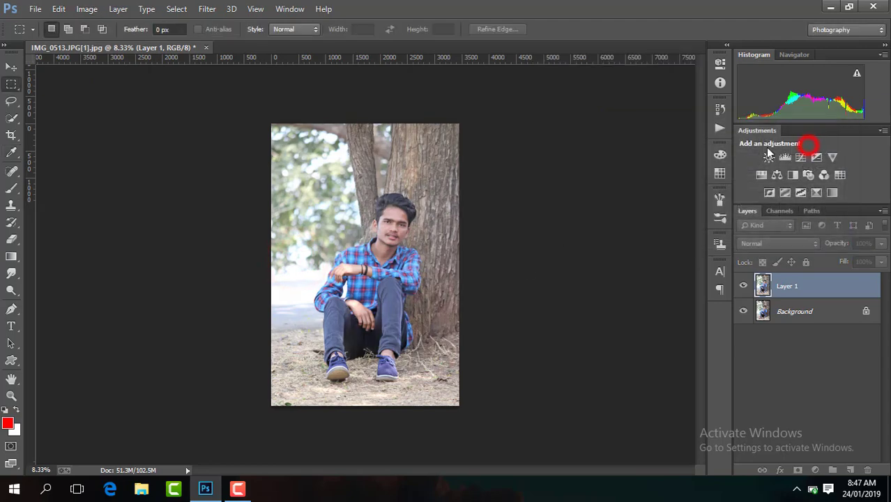
pyautogui.click(743, 286)
pyautogui.click(744, 286)
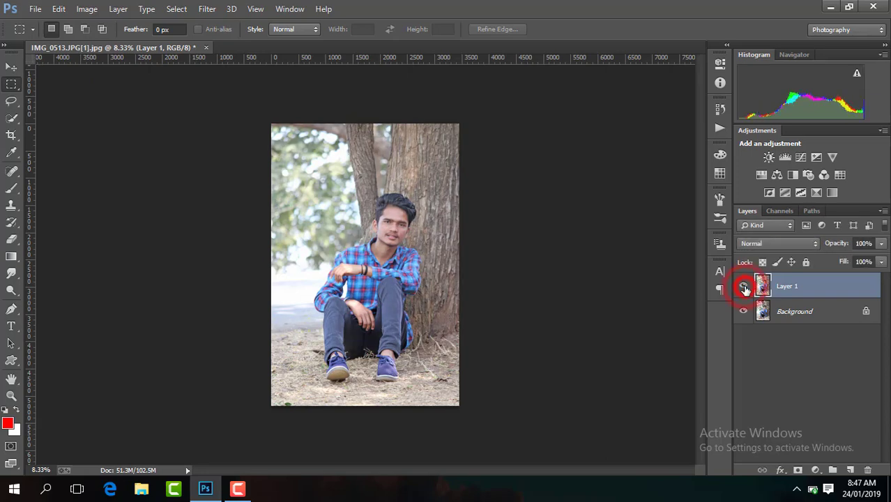
# Open the Camera Raw Filter on Layer 1 and set Highlights -100, Contrast +32, Shadows +23, Blacks -33, Clarity +23 and Vibrance +27.
pyautogui.click(207, 8)
pyautogui.click(272, 92)
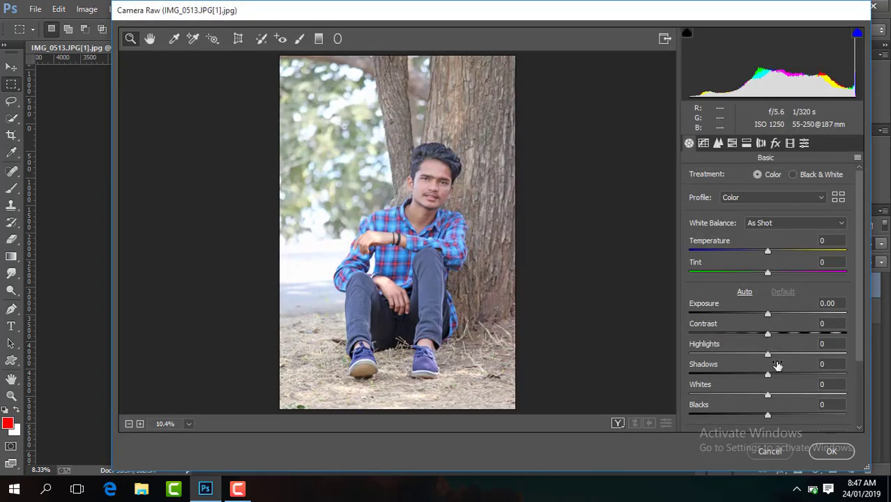
pyautogui.moveTo(765, 356); pyautogui.dragTo(686, 353)
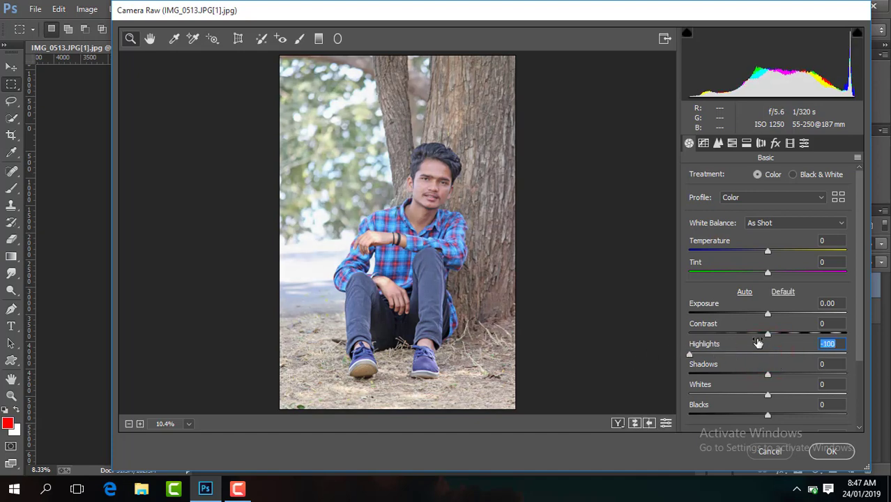
pyautogui.moveTo(769, 338); pyautogui.dragTo(795, 342)
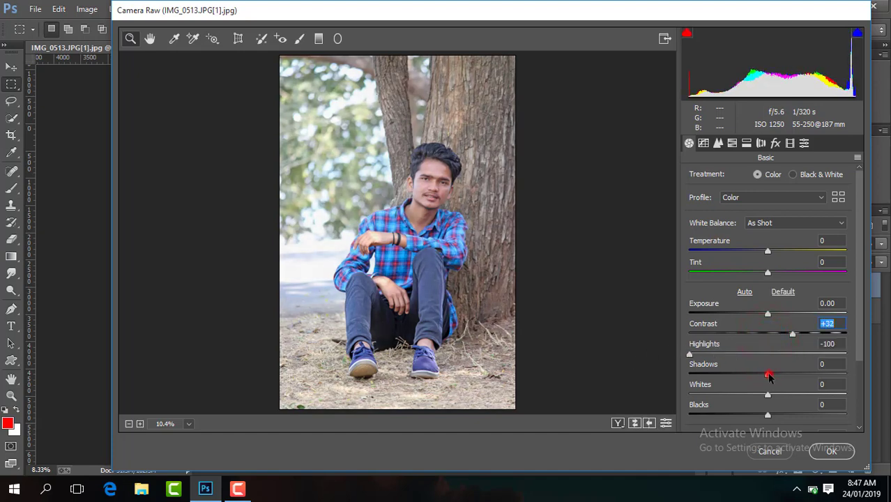
pyautogui.moveTo(769, 375); pyautogui.dragTo(786, 376)
pyautogui.moveTo(766, 415); pyautogui.dragTo(789, 406)
pyautogui.click(860, 352)
pyautogui.click(860, 382)
# Set the HSL saturation of Yellows and Greens to -100 and of Blues to +5.
pyautogui.click(732, 143)
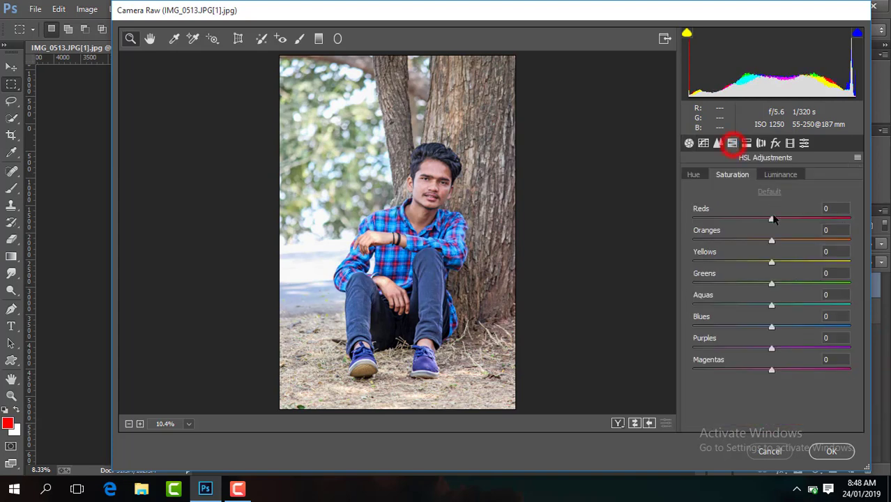
pyautogui.moveTo(772, 262); pyautogui.dragTo(676, 272)
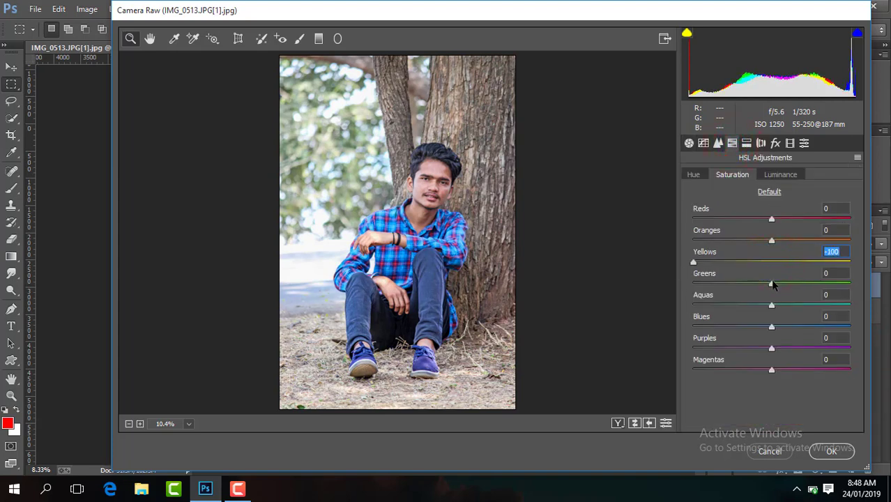
pyautogui.moveTo(772, 283); pyautogui.dragTo(672, 284)
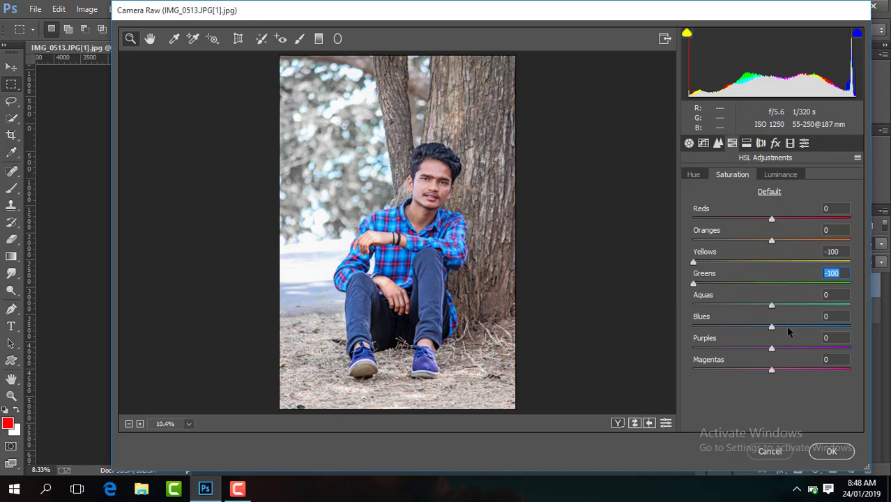
pyautogui.moveTo(771, 325); pyautogui.dragTo(760, 329)
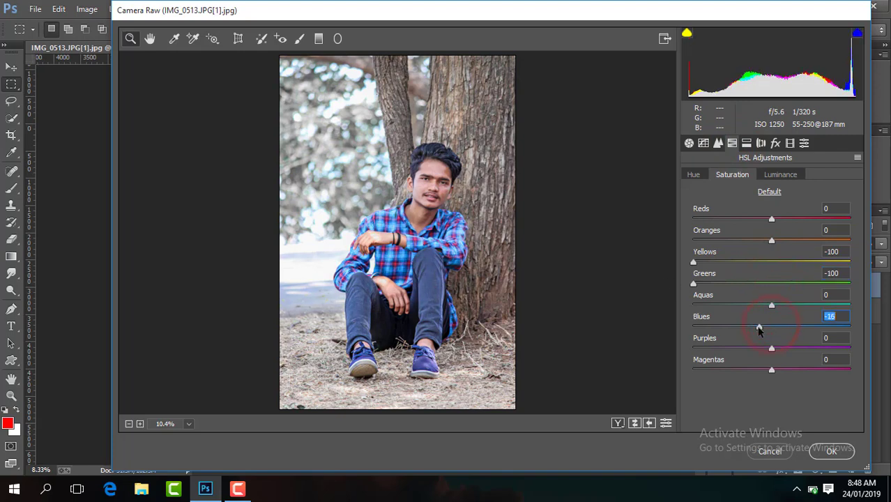
pyautogui.click(695, 175)
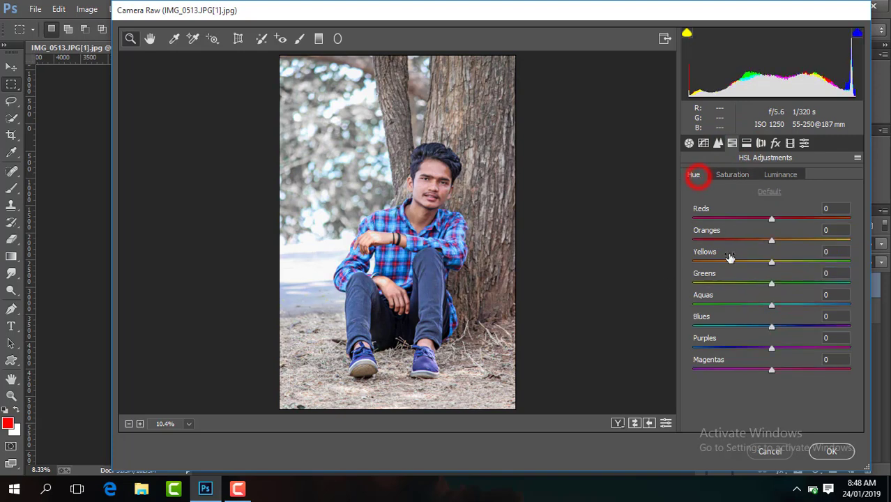
pyautogui.click(759, 177)
pyautogui.click(731, 176)
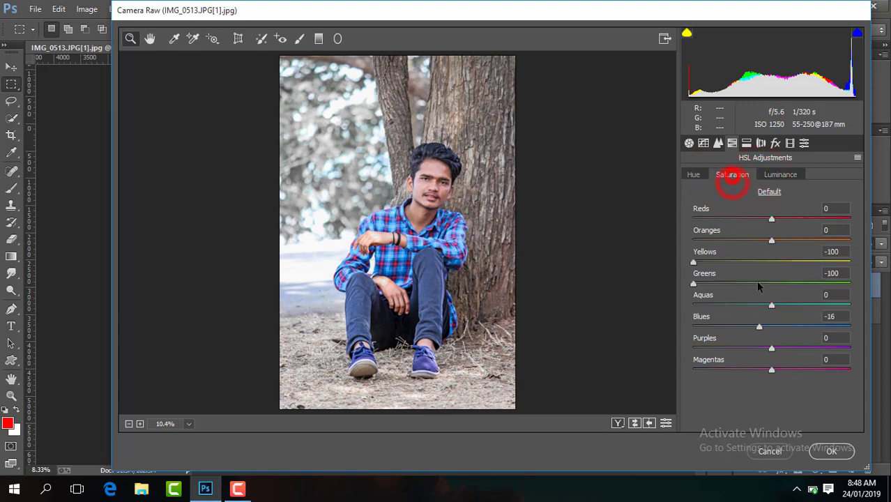
pyautogui.click(759, 328)
pyautogui.click(774, 328)
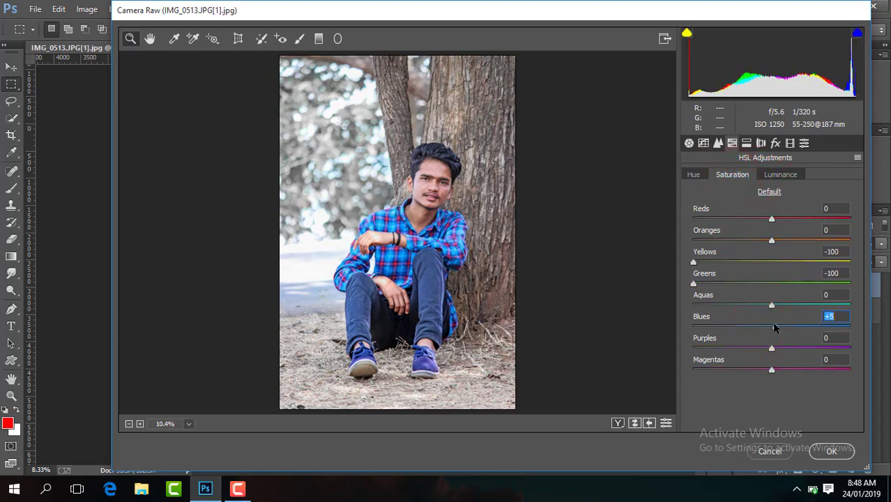
# Refine the HSL colours by shifting the Blues hue toward cyan, with Blues saturation at -18 and Oranges luminance at +9.
pyautogui.click(695, 175)
pyautogui.moveTo(772, 325)
pyautogui.mouseDown()
pyautogui.moveTo(745, 329)
pyautogui.moveTo(771, 328)
pyautogui.moveTo(758, 331)
pyautogui.mouseUp()
pyautogui.click(732, 174)
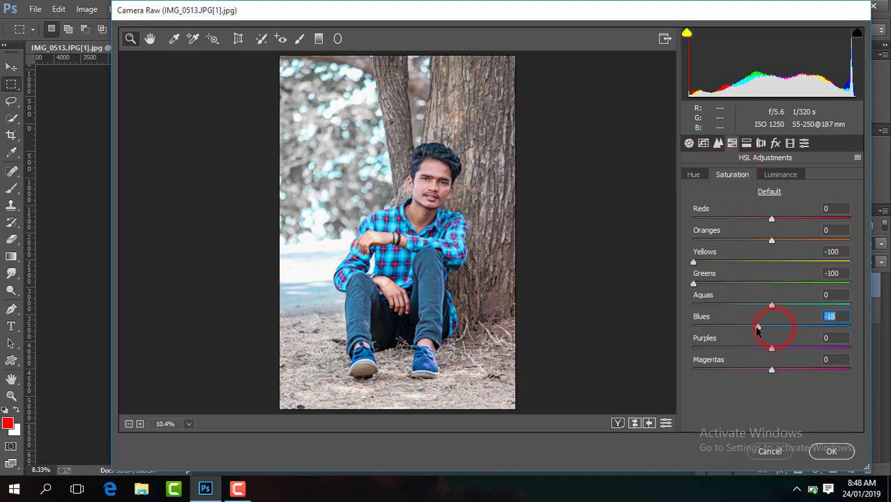
pyautogui.moveTo(771, 239); pyautogui.dragTo(780, 242)
pyautogui.click(781, 175)
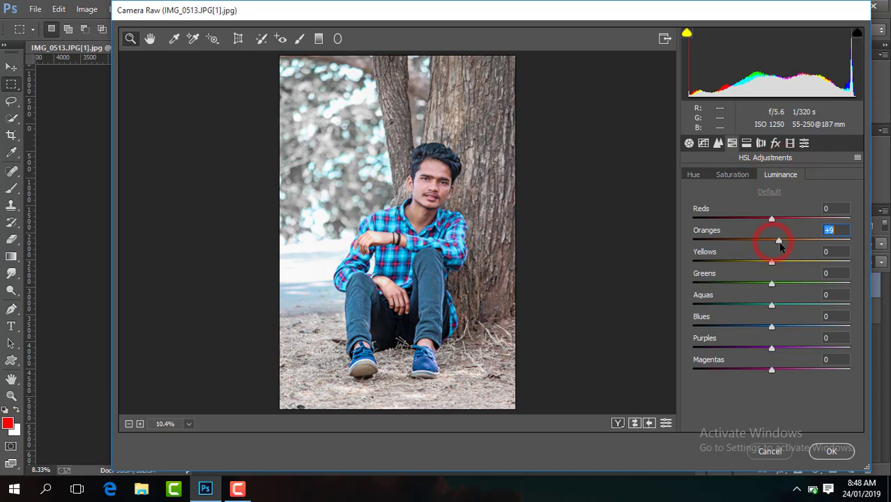
# Fine-tune luminance noise reduction and Contrast, keep post-crop vignetting at 0, and apply the Camera Raw adjustments to Layer 1.
pyautogui.click(718, 143)
pyautogui.click(690, 197)
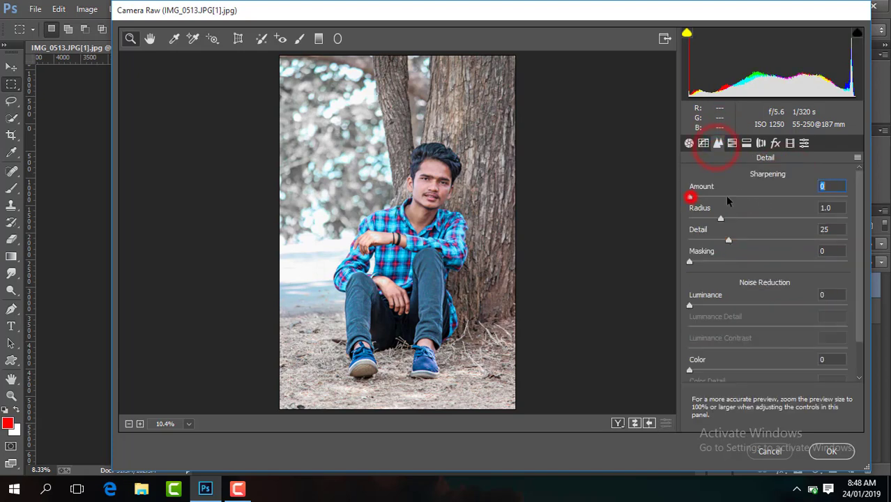
pyautogui.click(692, 307)
pyautogui.click(689, 143)
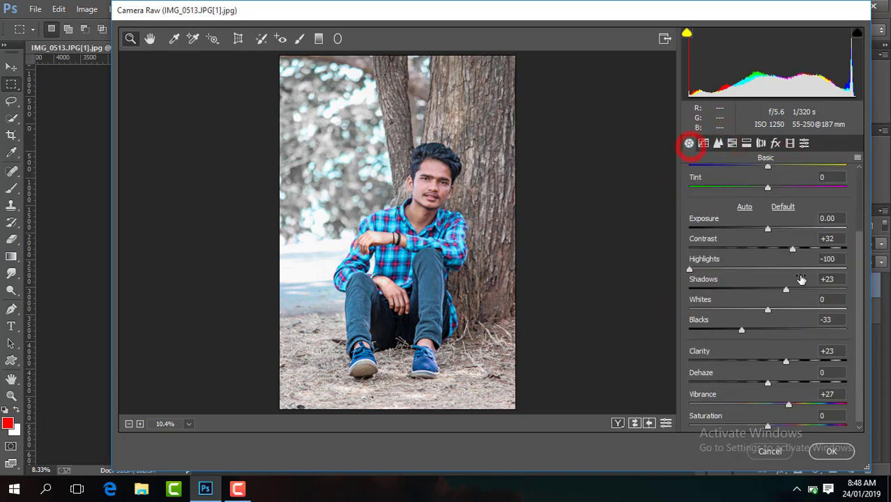
pyautogui.click(793, 251)
pyautogui.click(775, 143)
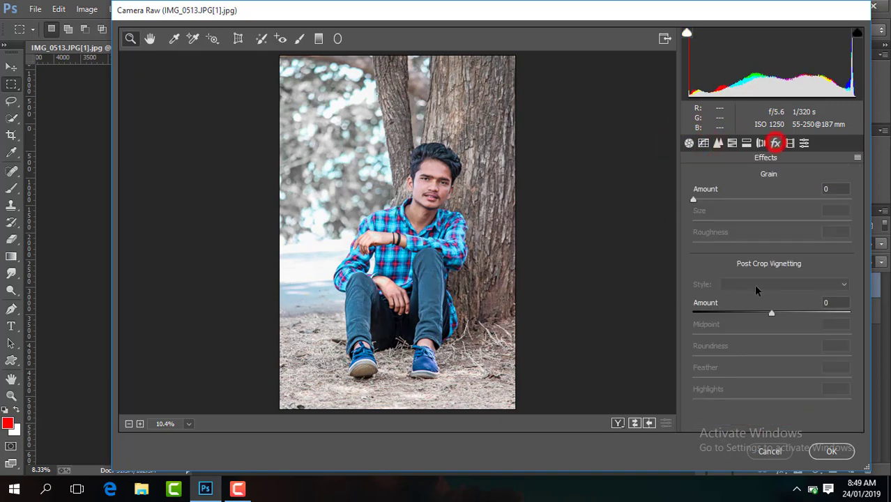
pyautogui.moveTo(771, 314)
pyautogui.mouseDown()
pyautogui.moveTo(759, 315)
pyautogui.moveTo(772, 316)
pyautogui.mouseUp()
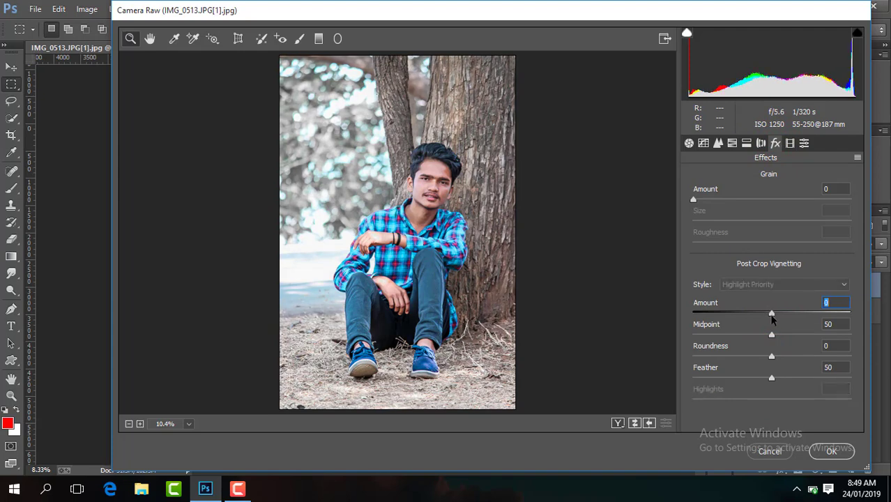
pyautogui.click(842, 450)
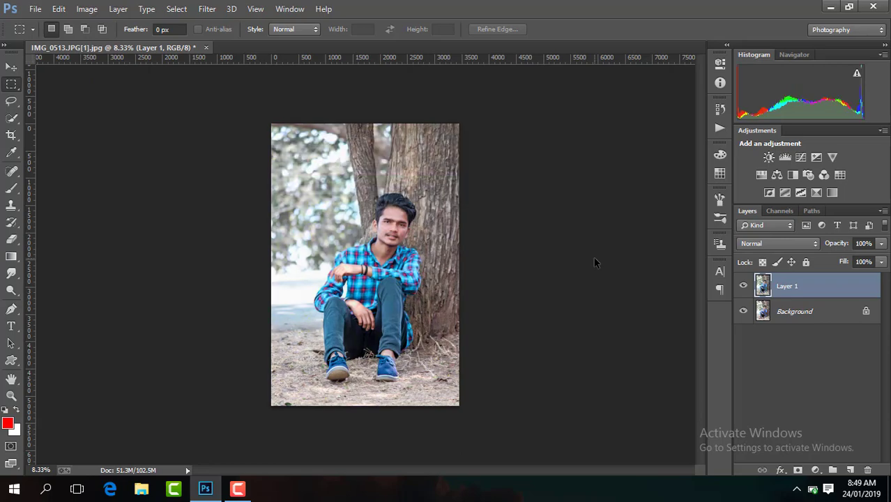
# Compare the photo with and without the Camera Raw edits by toggling the visibility of Layer 1.
pyautogui.click(743, 286)
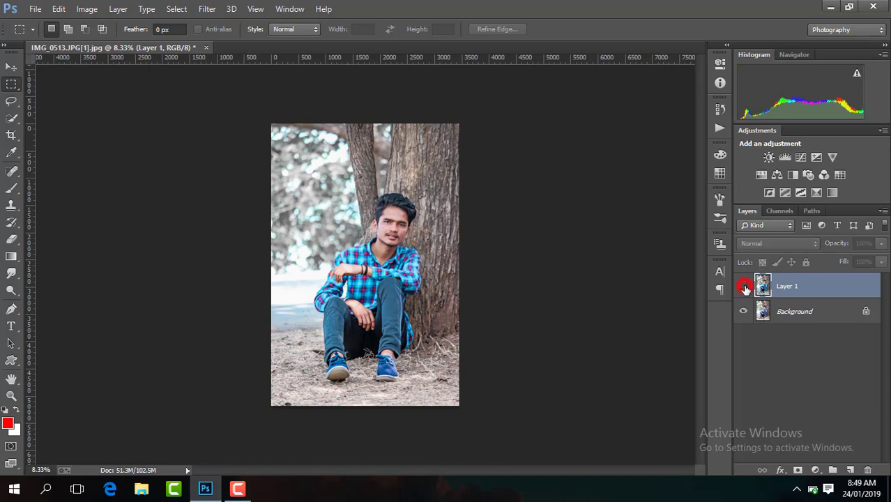
pyautogui.click(743, 285)
pyautogui.click(743, 286)
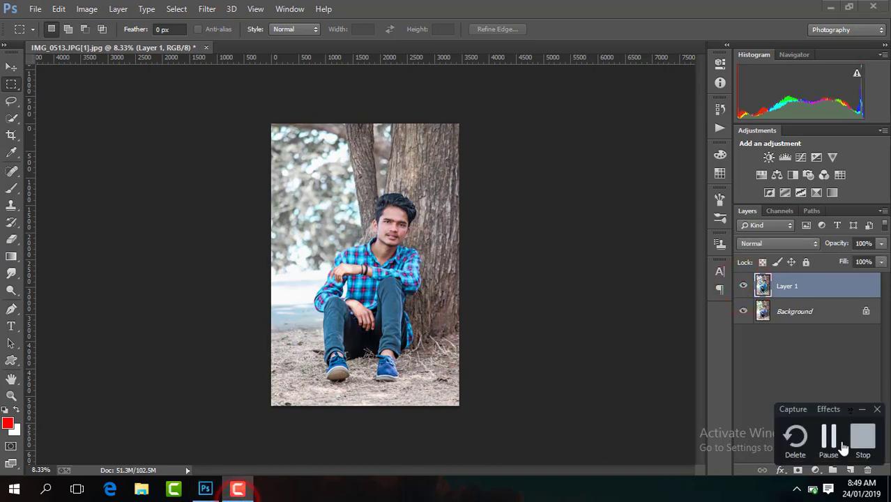
pyautogui.click(842, 440)
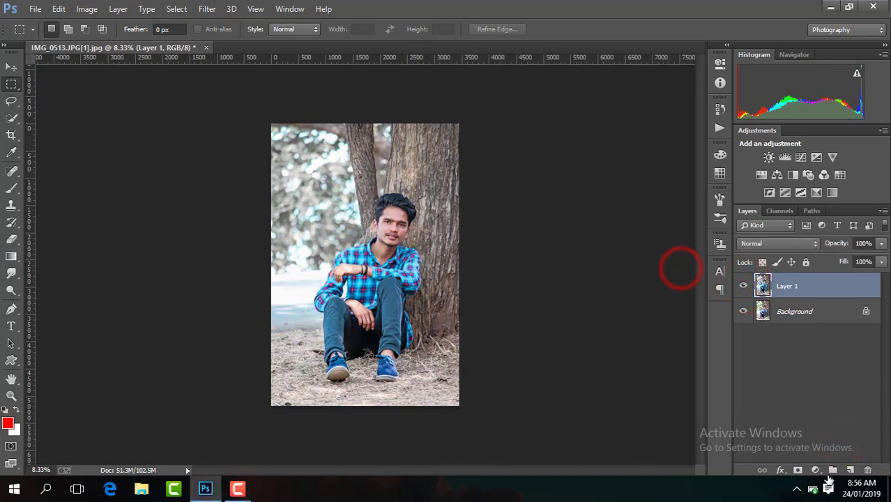
# Add a Brightness/Contrast adjustment layer with contrast set to 20 and check its effect on the photo.
pyautogui.click(815, 470)
pyautogui.click(807, 241)
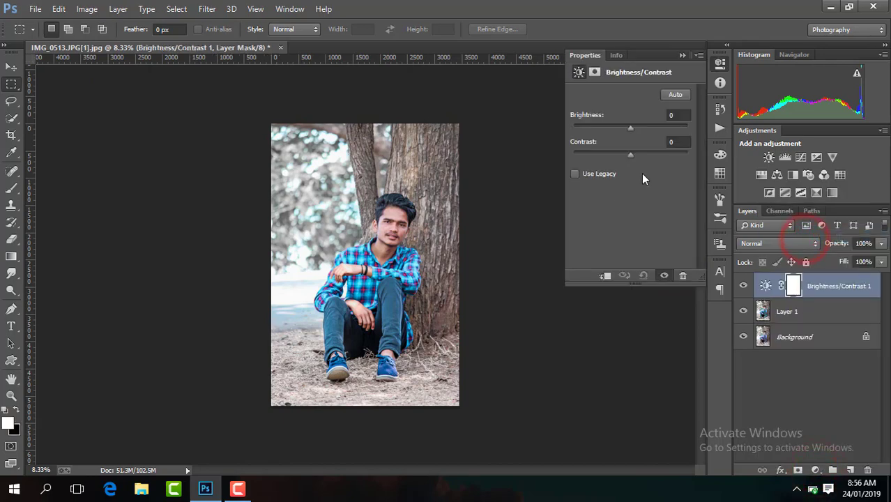
pyautogui.moveTo(629, 154); pyautogui.dragTo(640, 152)
pyautogui.hotkey('ctrl', '+')
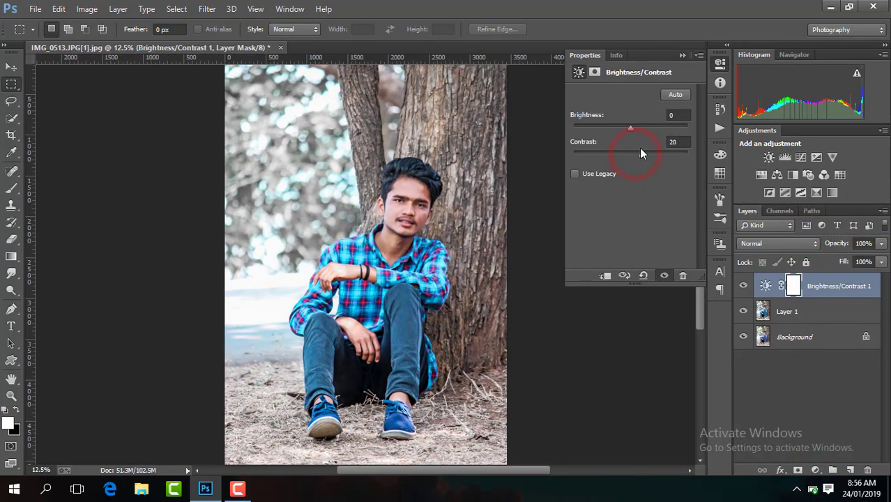
pyautogui.click(681, 58)
pyautogui.click(743, 287)
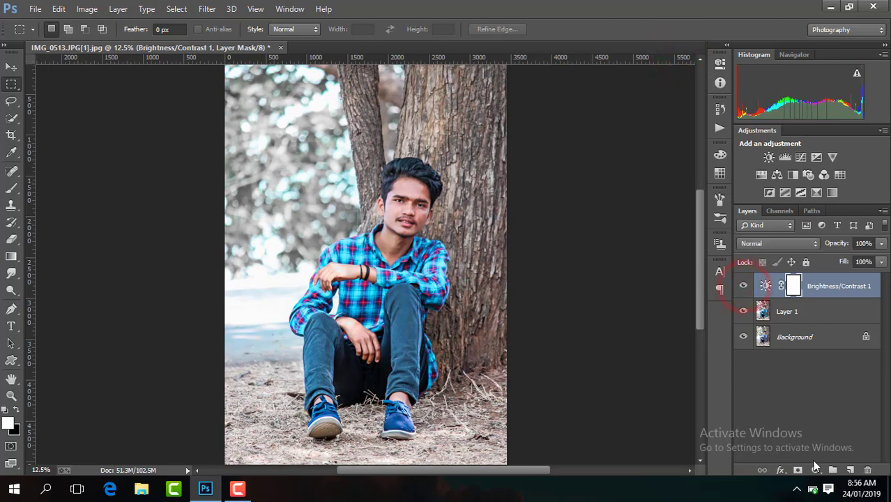
# Add a Selective Color adjustment layer and set Black to +2% for the Blacks.
pyautogui.click(816, 469)
pyautogui.click(812, 456)
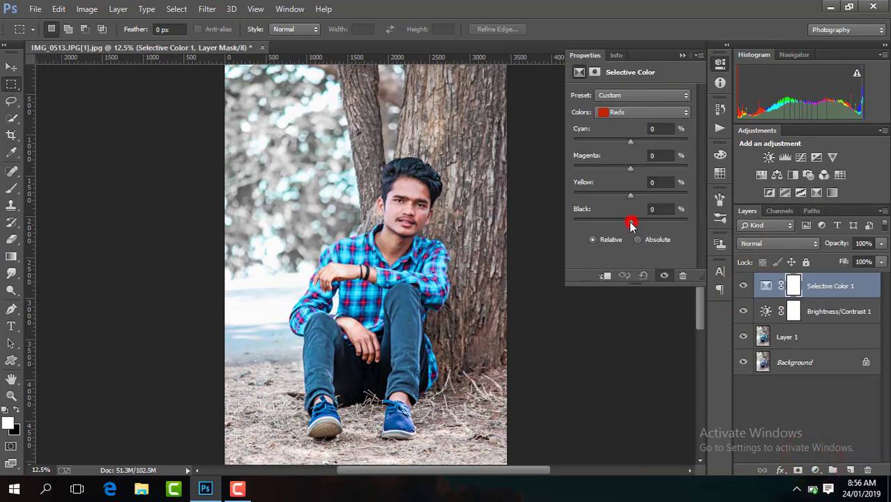
pyautogui.click(634, 111)
pyautogui.click(642, 208)
pyautogui.moveTo(632, 227); pyautogui.dragTo(633, 227)
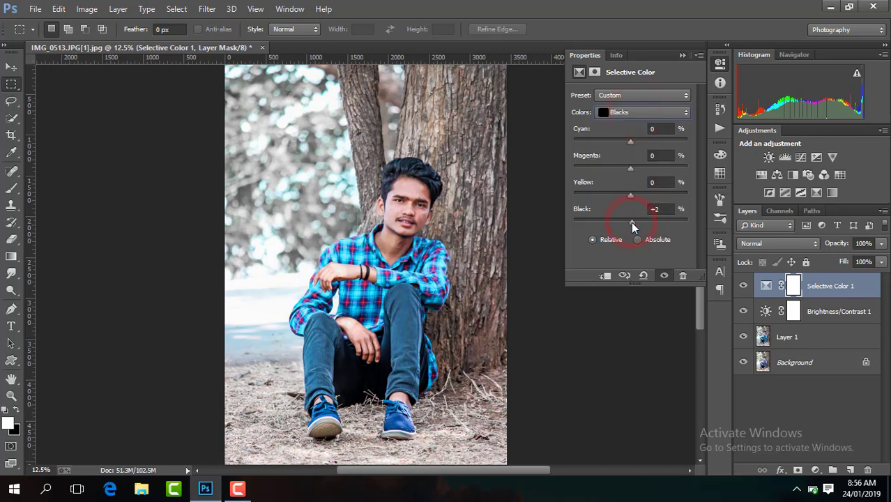
pyautogui.click(682, 54)
pyautogui.hotkey('ctrl', '-')
# Compare the photo with and without the Selective Color layer, and merge both adjustment layers into Layer 1.
pyautogui.click(744, 286)
pyautogui.click(744, 286)
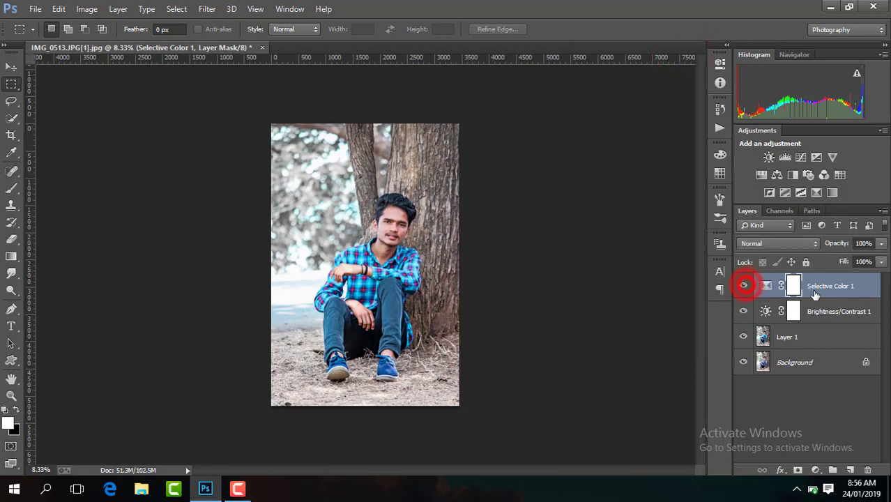
pyautogui.rightClick(815, 295)
pyautogui.click(625, 396)
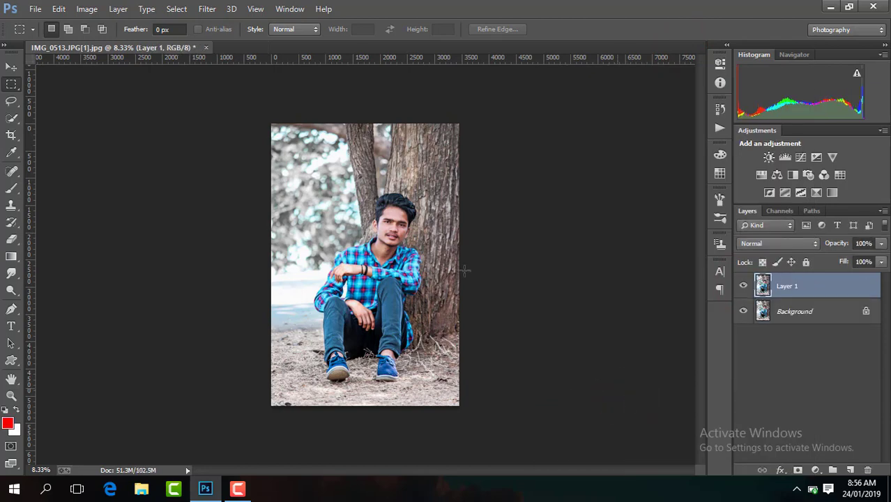
# Choose the Gradient tool and set the foreground colour to black.
pyautogui.click(11, 257)
pyautogui.click(7, 422)
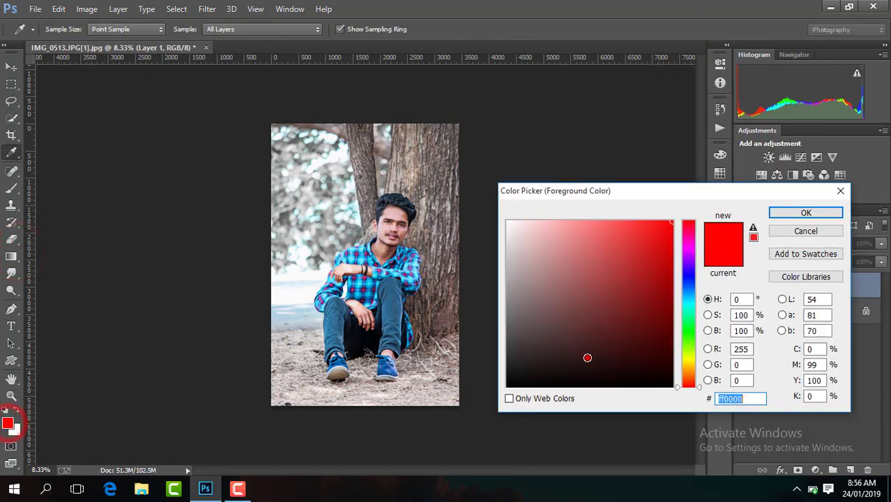
pyautogui.moveTo(587, 357); pyautogui.dragTo(604, 501)
pyautogui.press('Return')
# Darken the ground on Layer 1 with a black-to-transparent linear gradient at 80% opacity from the photo's lower edge upward, and compare the result.
pyautogui.hotkey('ctrl', '+')
pyautogui.hotkey('ctrl', '+')
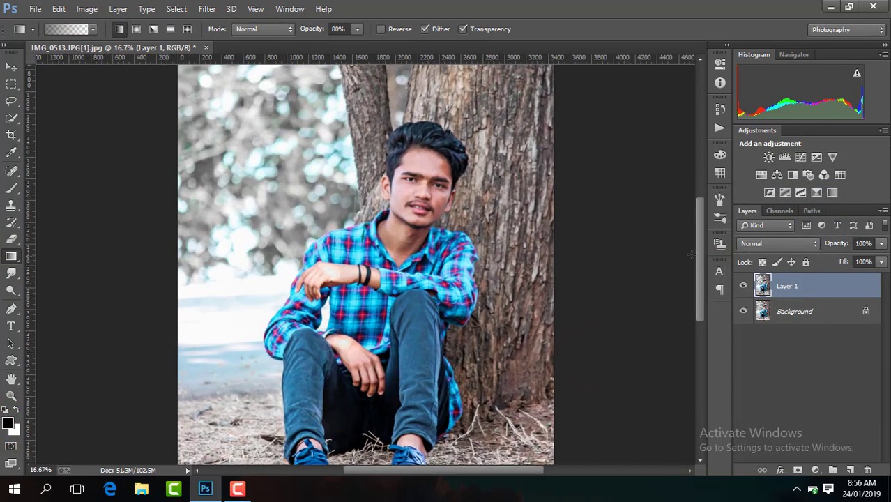
pyautogui.moveTo(703, 253); pyautogui.dragTo(700, 314)
pyautogui.moveTo(375, 363); pyautogui.dragTo(402, 147)
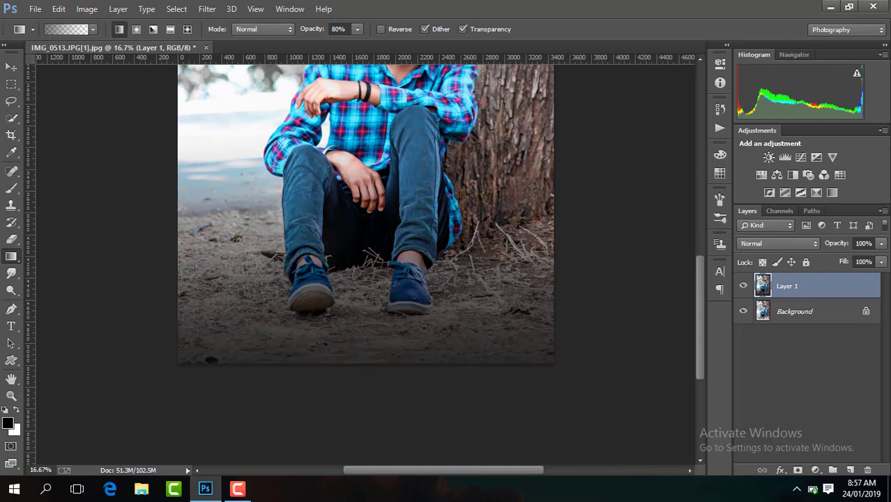
pyautogui.hotkey('ctrl', '-')
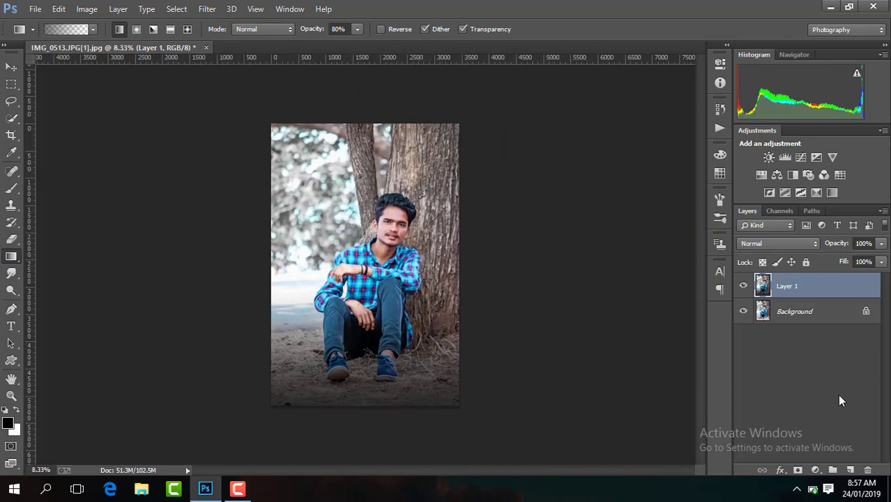
pyautogui.click(744, 286)
pyautogui.click(744, 286)
# In the Camera Raw Filter on Layer 1, set Contrast +17, Highlights -28 and Shadows +32, slightly warm the Temperature, and raise the Blacks.
pyautogui.click(207, 9)
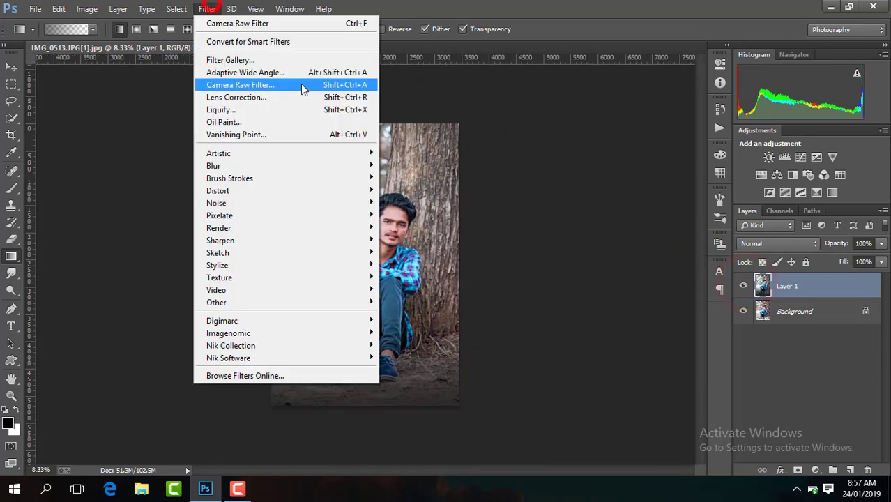
pyautogui.click(301, 84)
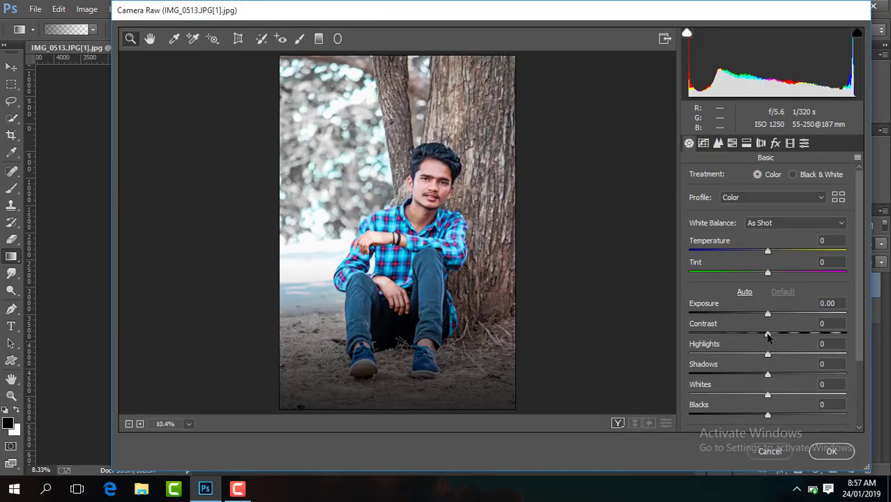
pyautogui.moveTo(768, 335); pyautogui.dragTo(793, 377)
pyautogui.moveTo(768, 252); pyautogui.dragTo(772, 252)
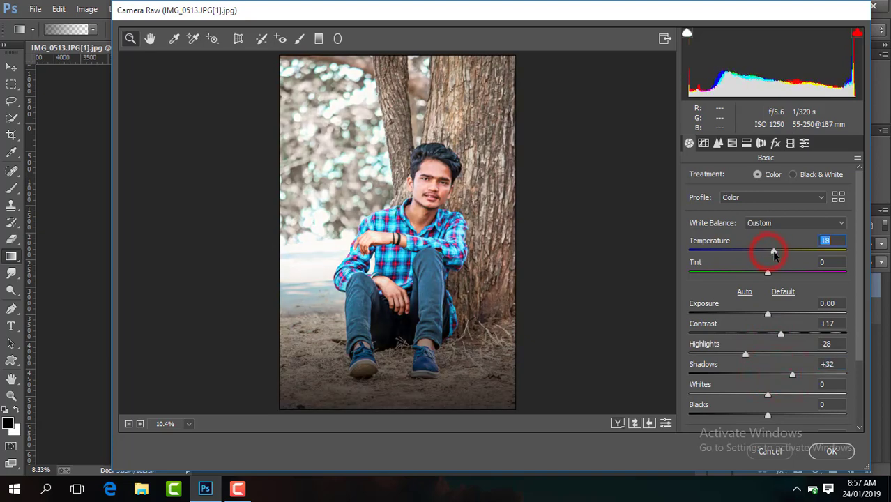
pyautogui.moveTo(767, 415); pyautogui.dragTo(785, 401)
pyautogui.click(859, 358)
pyautogui.click(860, 359)
# In HSL, set Oranges luminance to +2, then saturation to -12 for Oranges, -22 for Blues, and -100 for Yellows, Greens and Aquas.
pyautogui.click(733, 143)
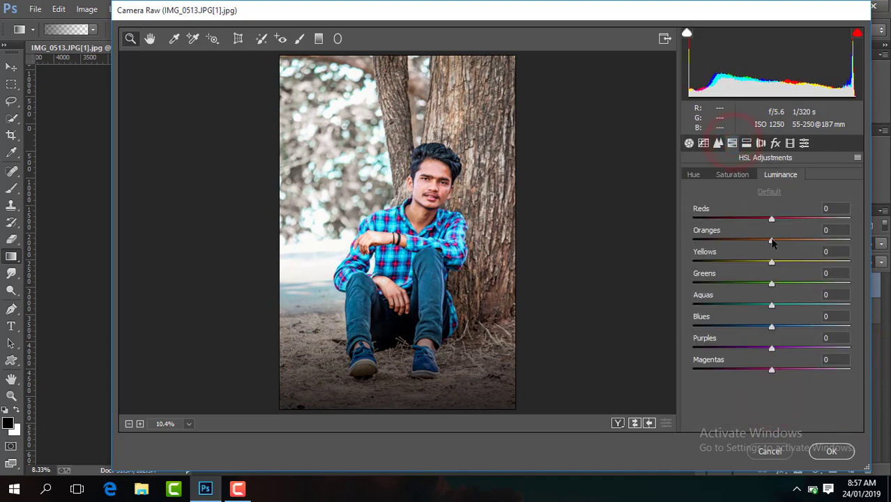
pyautogui.moveTo(770, 240); pyautogui.dragTo(658, 264)
pyautogui.click(741, 180)
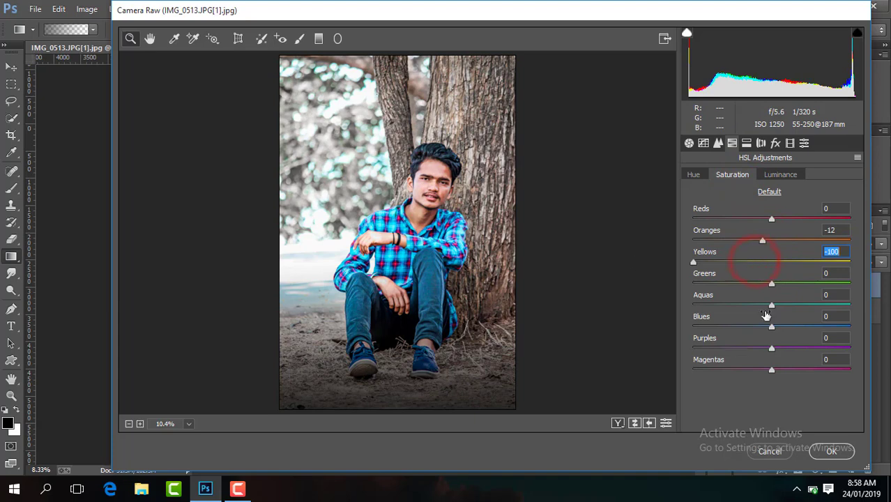
pyautogui.moveTo(772, 328); pyautogui.dragTo(754, 328)
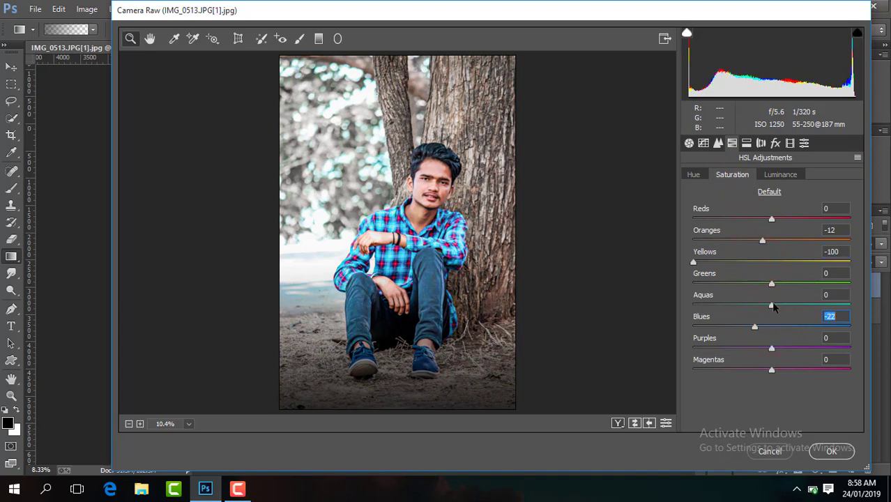
pyautogui.moveTo(772, 285); pyautogui.dragTo(596, 291)
pyautogui.moveTo(771, 306); pyautogui.dragTo(662, 309)
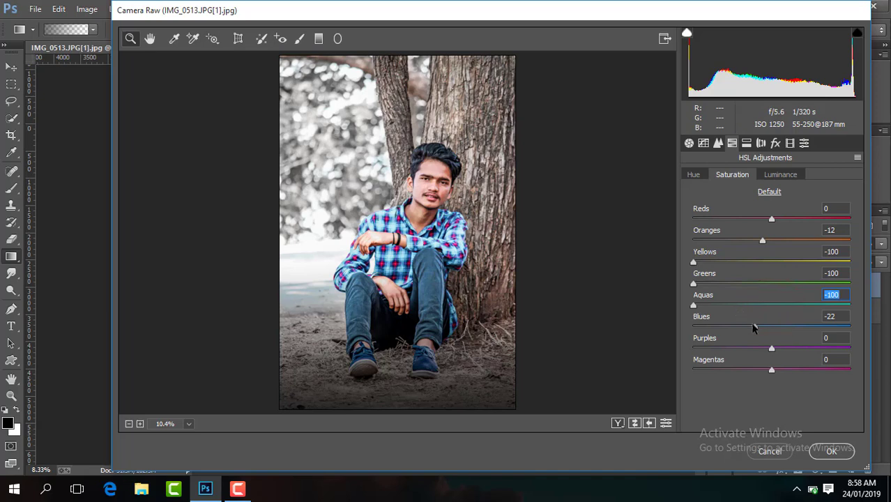
pyautogui.click(753, 327)
# Shift the hue of the Blues toward aqua to turn the trousers teal.
pyautogui.click(694, 175)
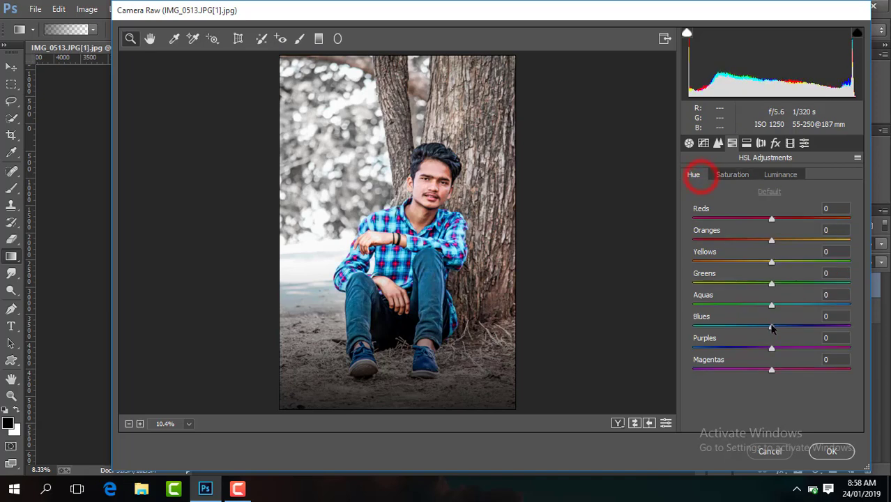
pyautogui.moveTo(772, 327); pyautogui.dragTo(756, 329)
pyautogui.click(777, 175)
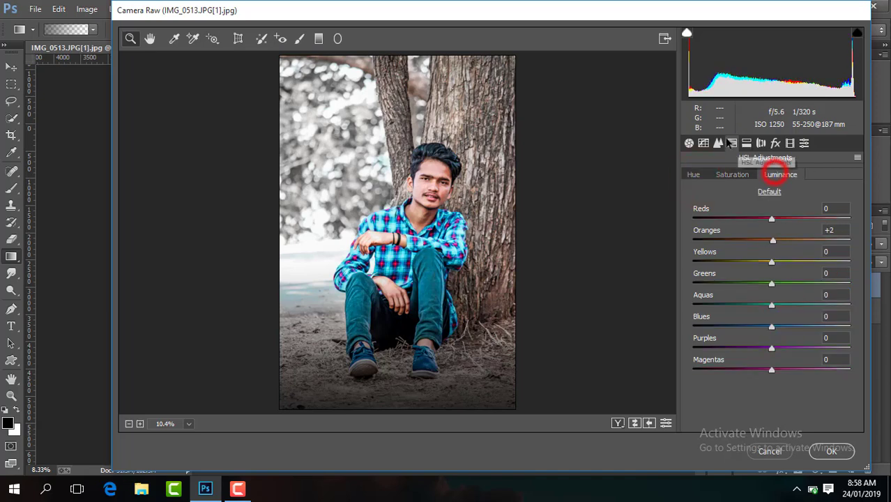
# Set the sharpening Amount to 44 and add moderate Luminance noise reduction.
pyautogui.click(719, 143)
pyautogui.moveTo(691, 197); pyautogui.dragTo(735, 198)
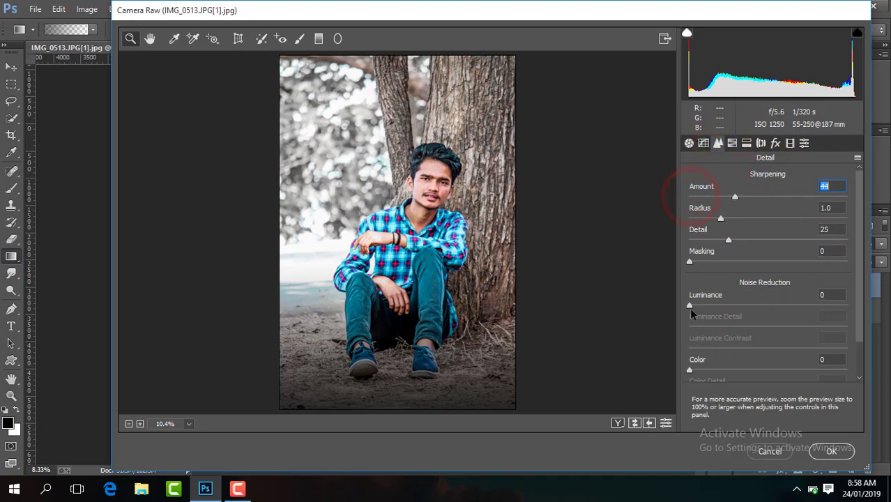
pyautogui.moveTo(690, 306); pyautogui.dragTo(742, 304)
# Fine-tune the Oranges luminance slightly upward and set the Post Crop Vignetting Amount to -18.
pyautogui.click(743, 143)
pyautogui.click(732, 143)
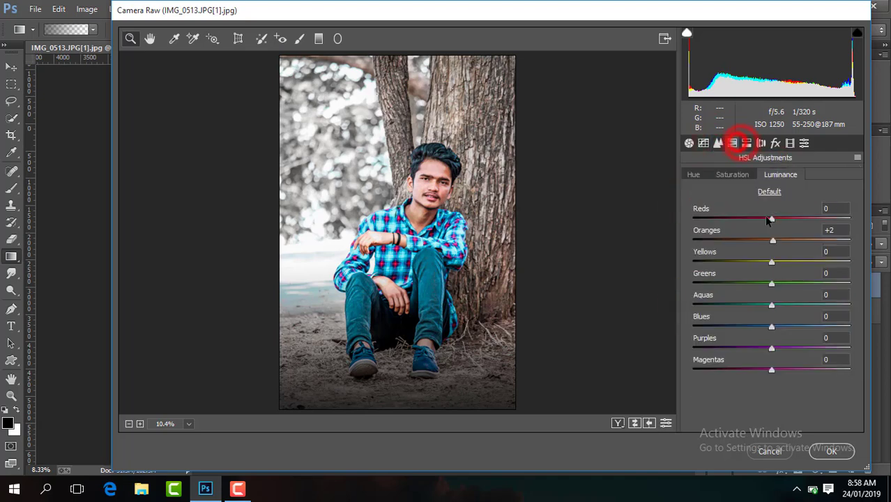
pyautogui.moveTo(779, 240); pyautogui.dragTo(775, 240)
pyautogui.click(775, 143)
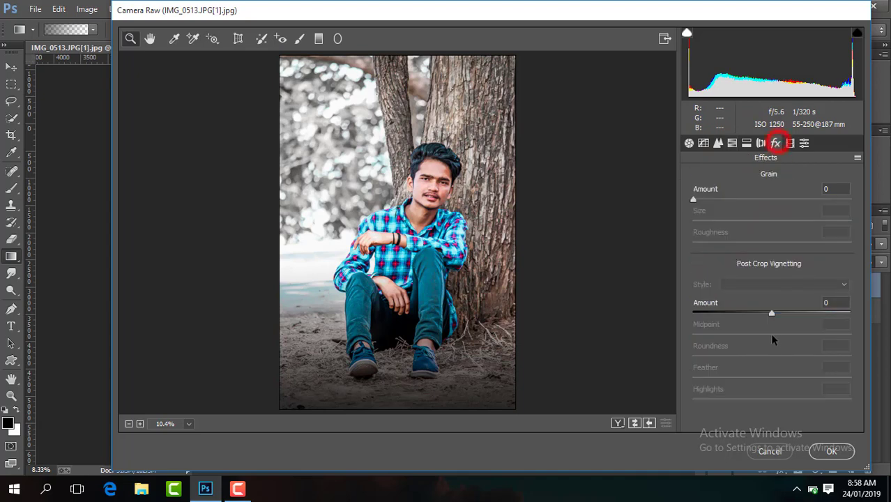
pyautogui.moveTo(773, 313); pyautogui.dragTo(758, 315)
# Place a tall Radial Filter ellipse around the man to darken the surroundings, slightly raise its Exposure, and apply the Camera Raw edits.
pyautogui.click(339, 38)
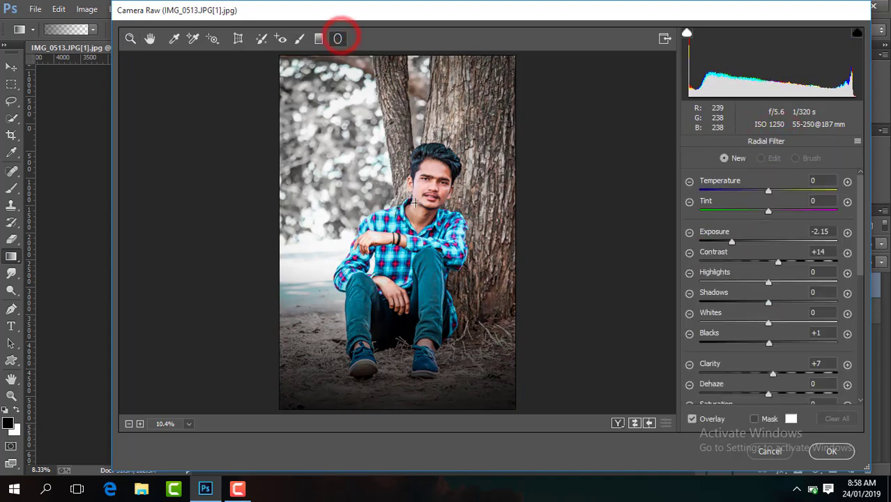
pyautogui.moveTo(416, 202); pyautogui.dragTo(457, 325)
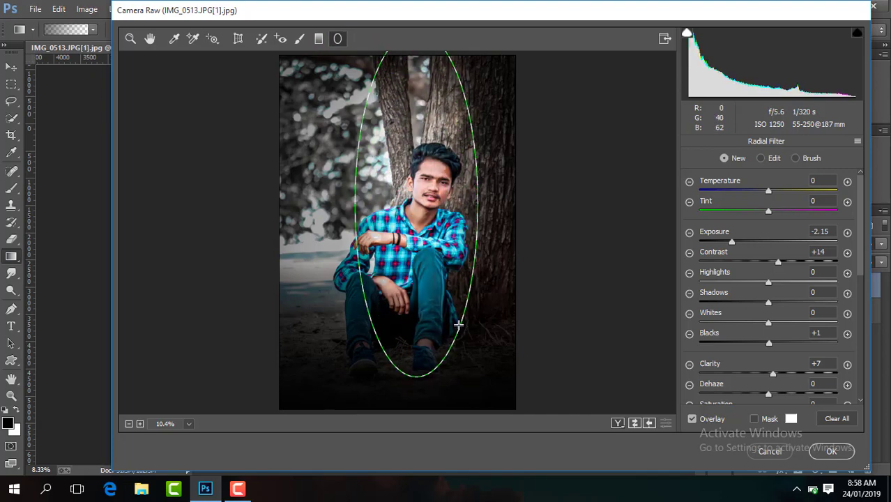
pyautogui.moveTo(419, 279)
pyautogui.mouseDown()
pyautogui.moveTo(400, 287)
pyautogui.moveTo(424, 282)
pyautogui.mouseUp()
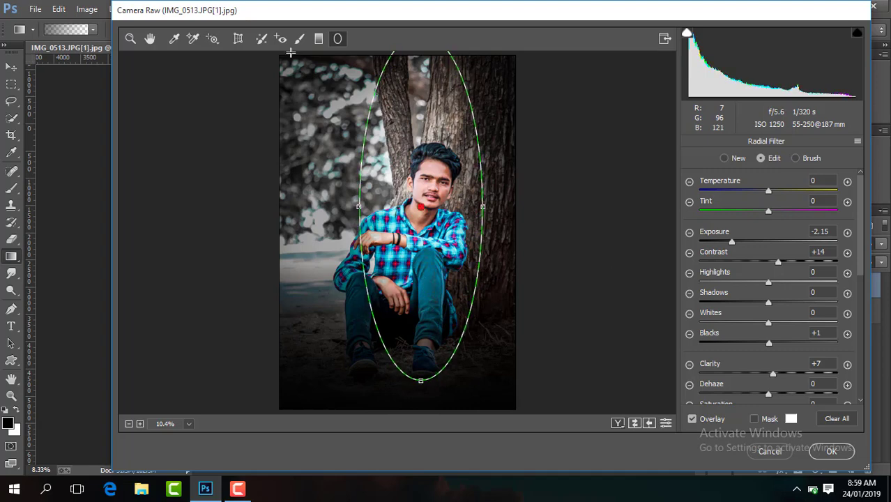
pyautogui.moveTo(731, 243); pyautogui.dragTo(734, 243)
pyautogui.click(130, 38)
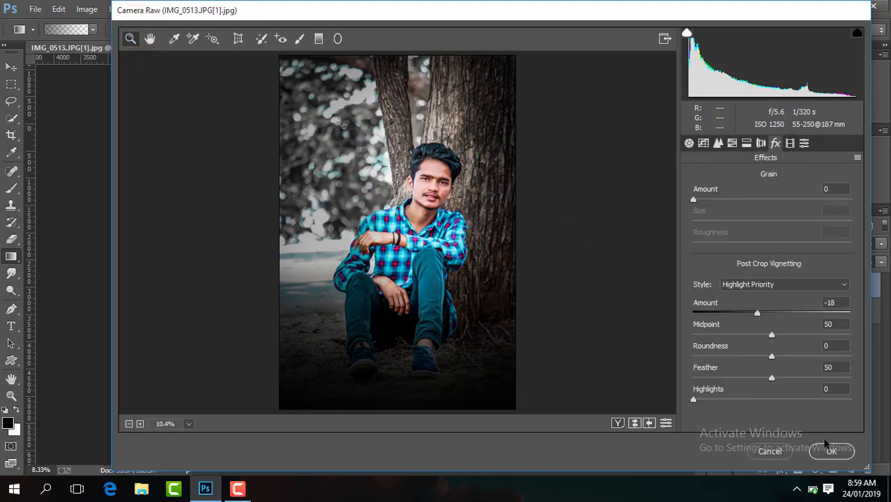
pyautogui.click(829, 449)
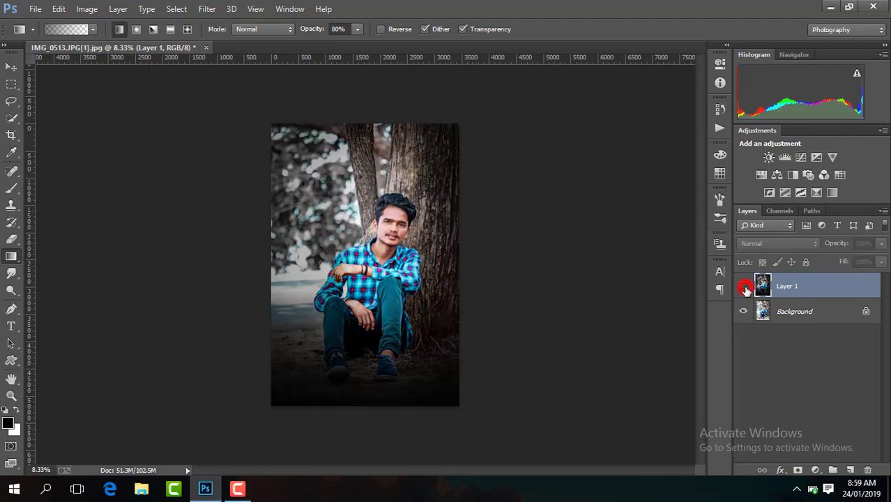
# Compare the photo with and without Layer 1, then merge the visible layers and duplicate the merged image as Layer 1.
pyautogui.click(744, 286)
pyautogui.click(744, 286)
pyautogui.click(744, 287)
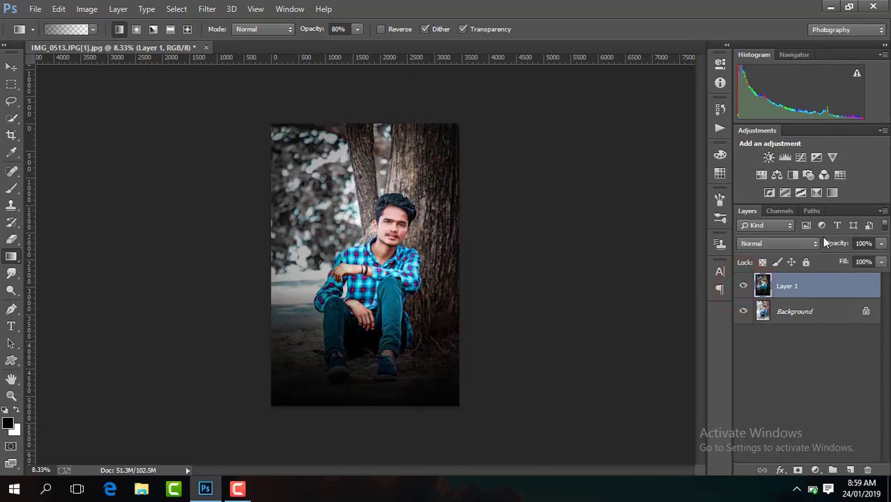
pyautogui.rightClick(795, 286)
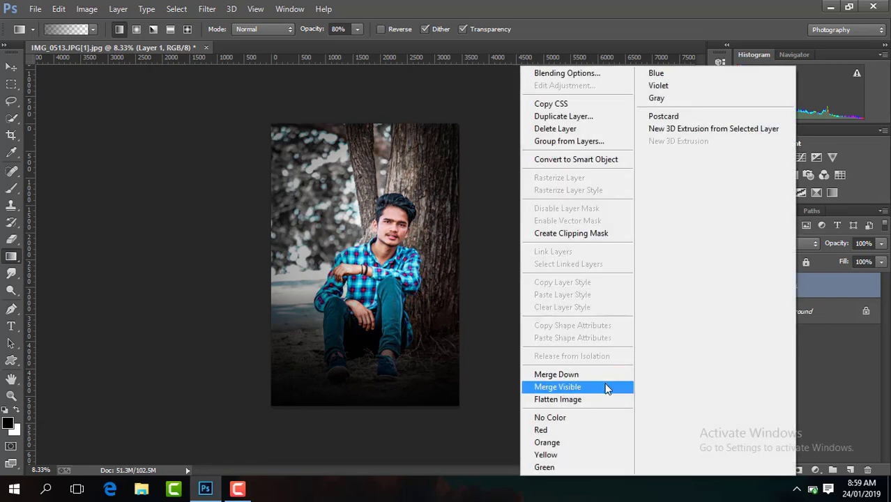
pyautogui.click(606, 388)
# Choose the Mixer Brush tool for retouching the man's face and set the brush size to 153 px with 0% hardness.
pyautogui.hotkey('ctrl', '+')
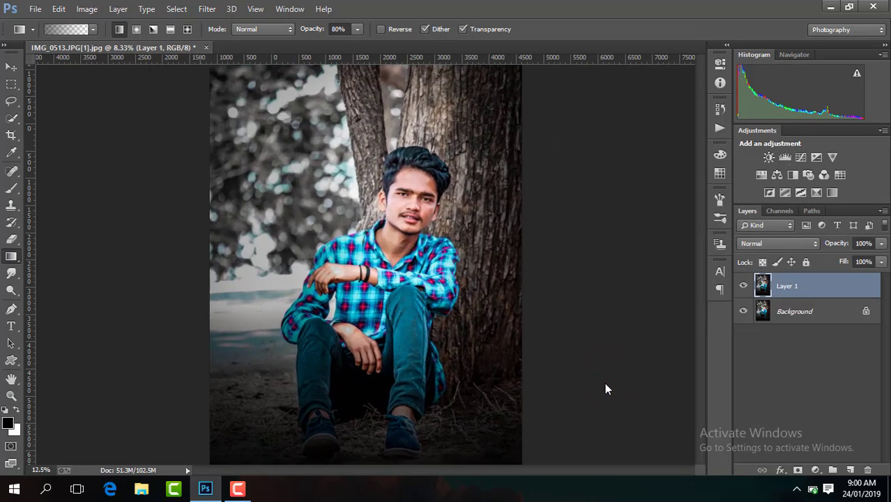
pyautogui.hotkey('ctrl', '+')
pyautogui.hotkey('ctrl', '+')
pyautogui.hotkey('ctrl', '+')
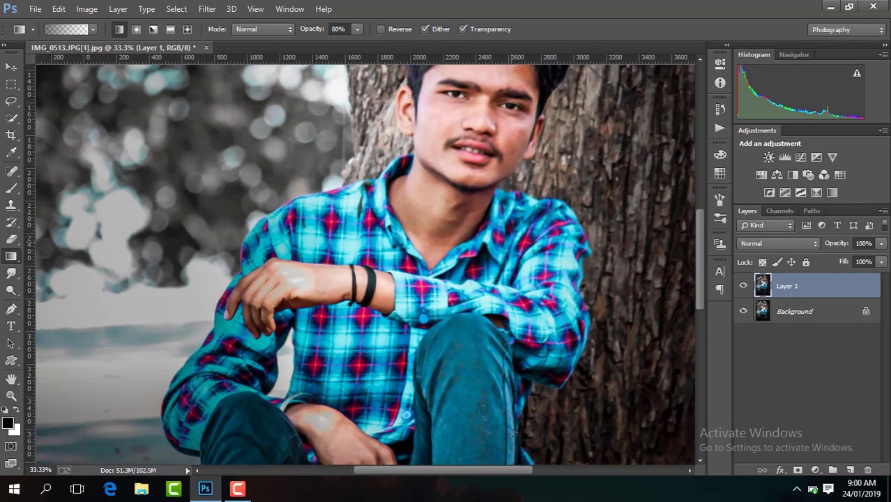
pyautogui.moveTo(477, 472); pyautogui.dragTo(494, 472)
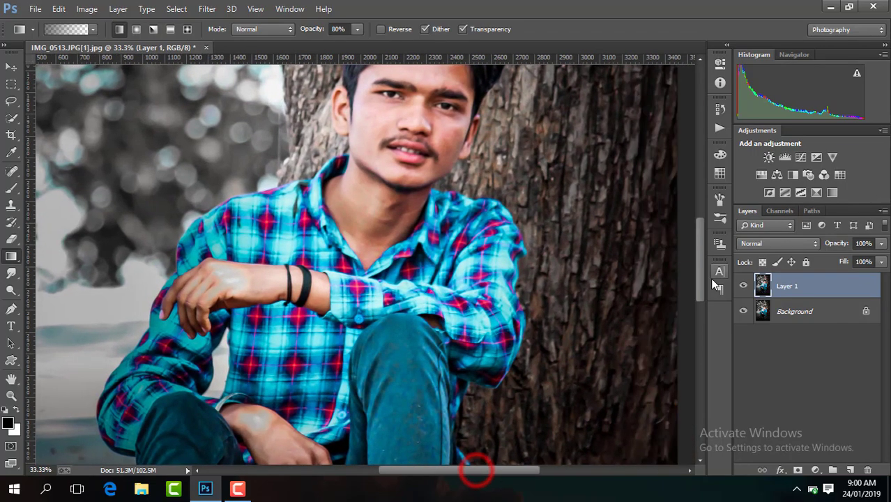
pyautogui.moveTo(702, 267); pyautogui.dragTo(696, 241)
pyautogui.hotkey('ctrl', '+')
pyautogui.hotkey('ctrl', '+')
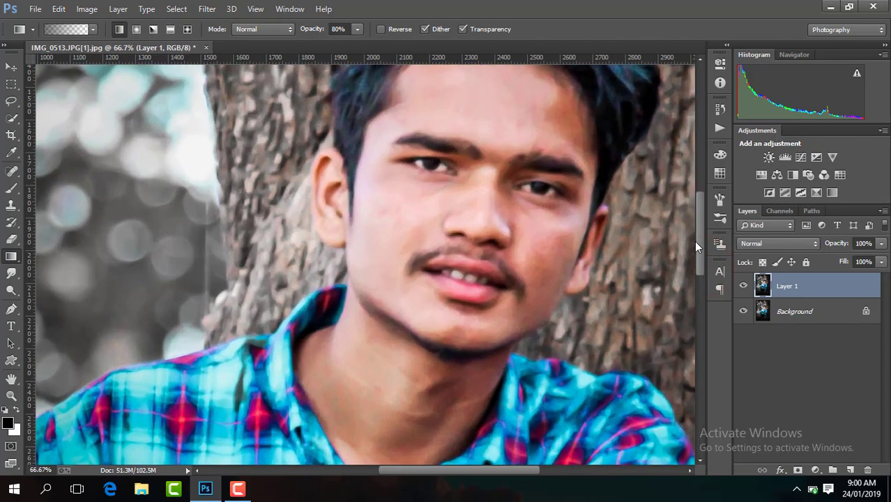
pyautogui.click(10, 190)
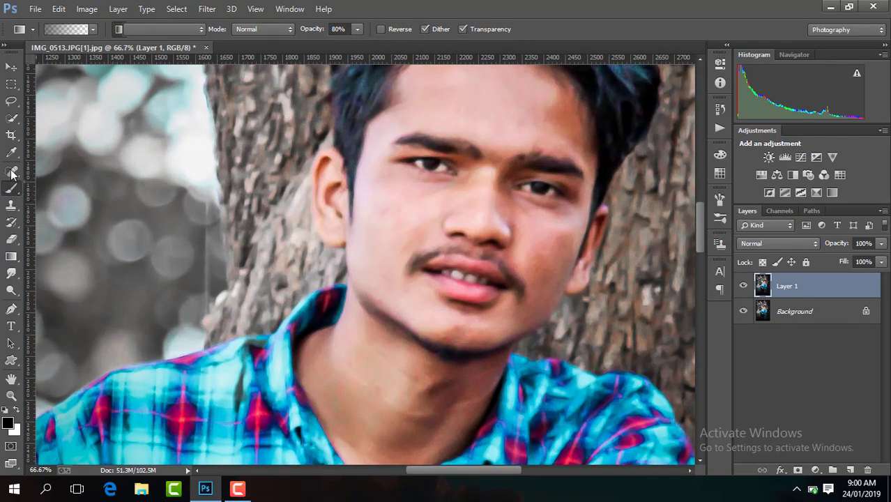
pyautogui.click(12, 195)
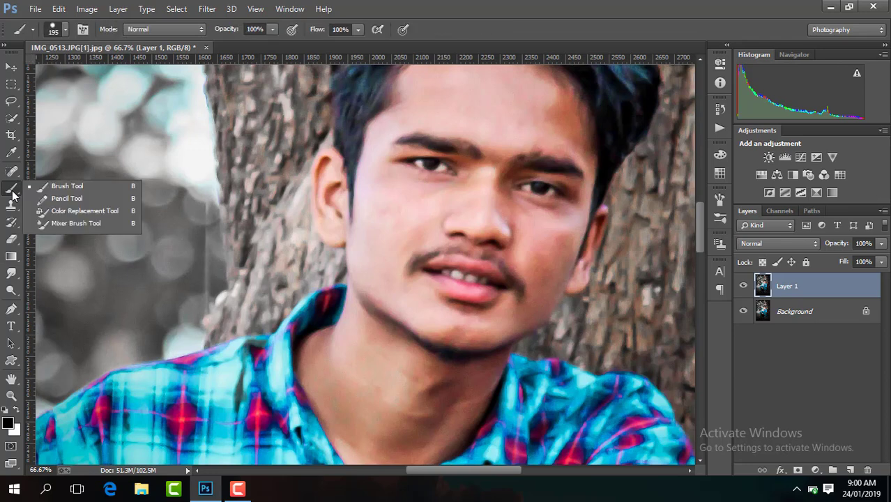
pyautogui.click(78, 223)
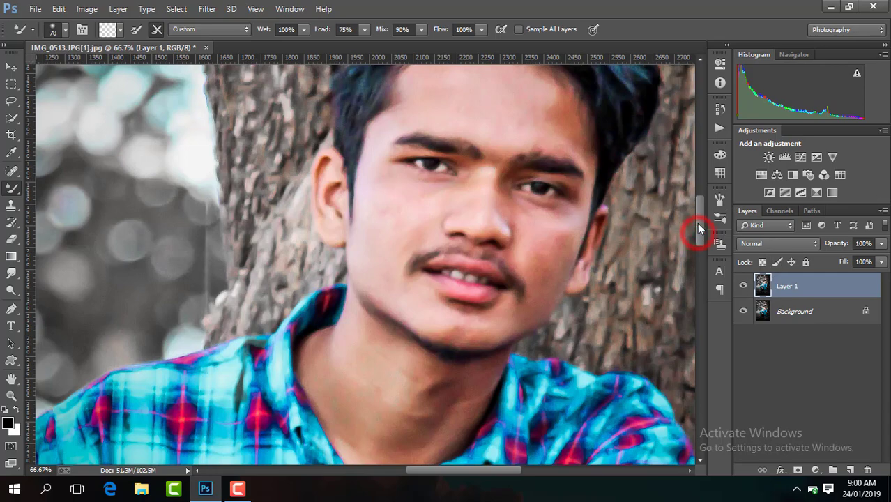
pyautogui.scroll(3, 699, 228)
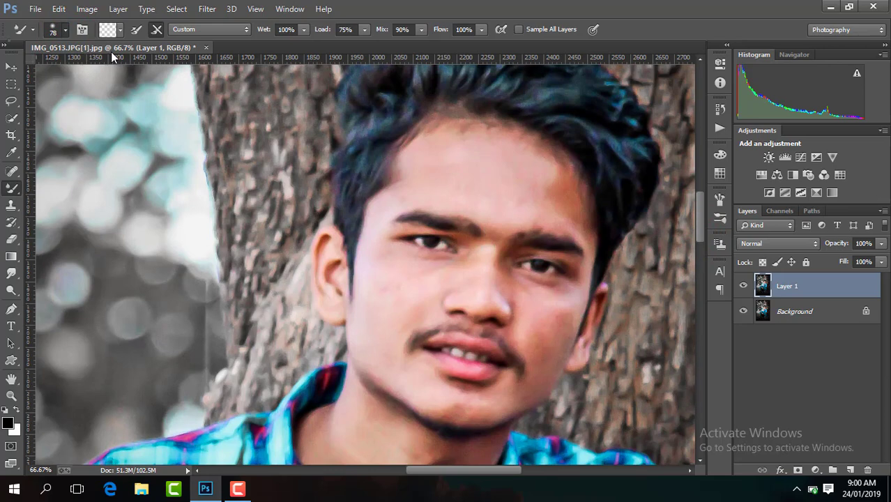
pyautogui.click(118, 70)
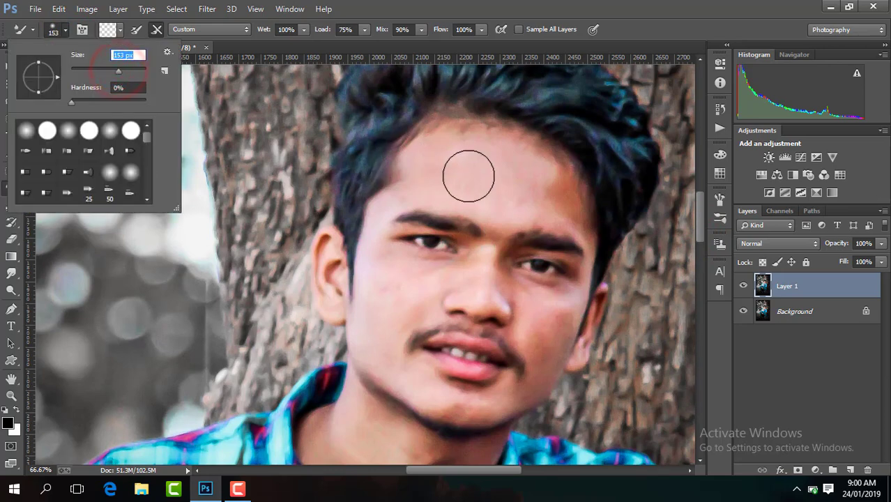
# Set the opacity of Layer 1 to 70%.
pyautogui.click(882, 244)
pyautogui.click(882, 244)
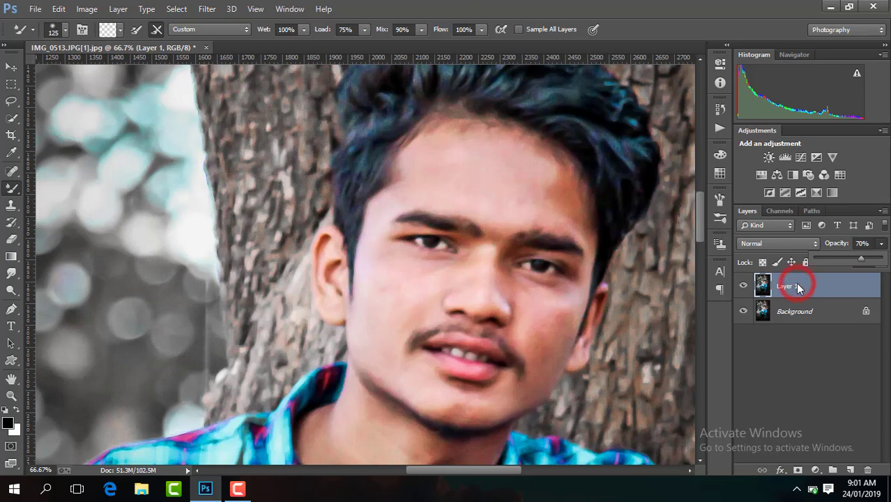
pyautogui.click(241, 494)
pyautogui.click(242, 494)
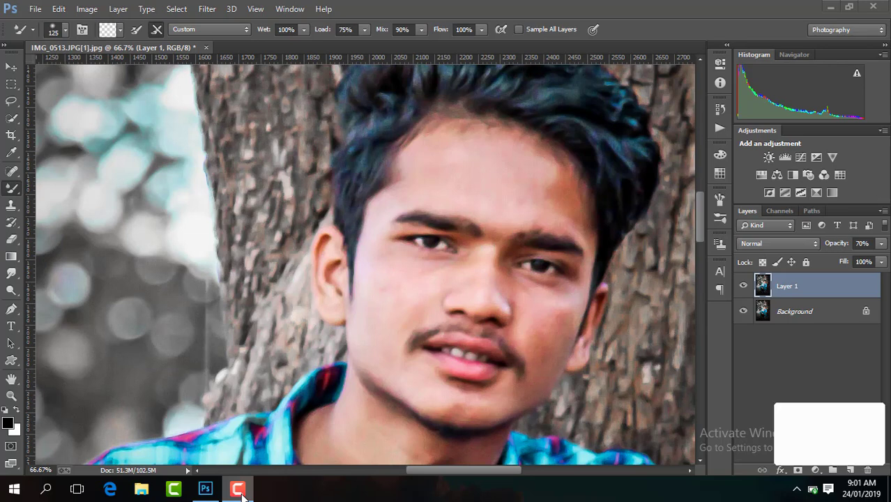
pyautogui.click(241, 494)
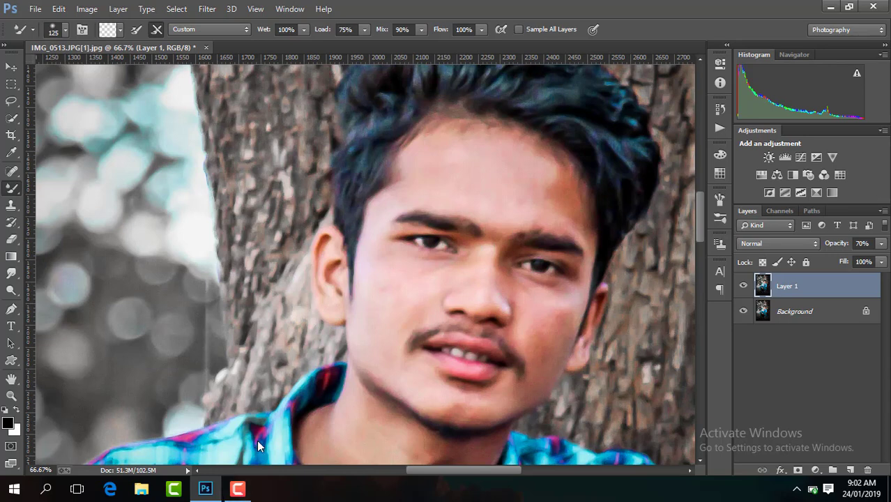
pyautogui.click(241, 493)
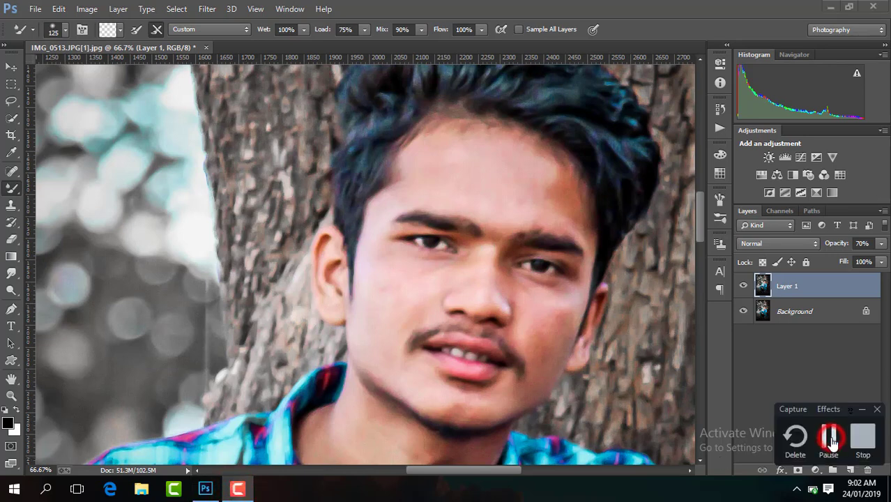
pyautogui.click(831, 441)
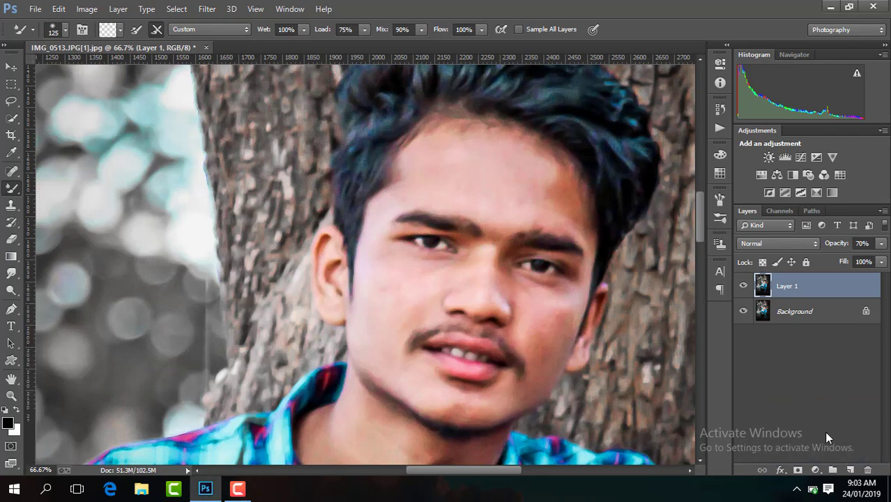
# Smooth the skin across the man's forehead with Mixer Brush strokes on Layer 1.
pyautogui.moveTo(537, 198); pyautogui.dragTo(543, 199)
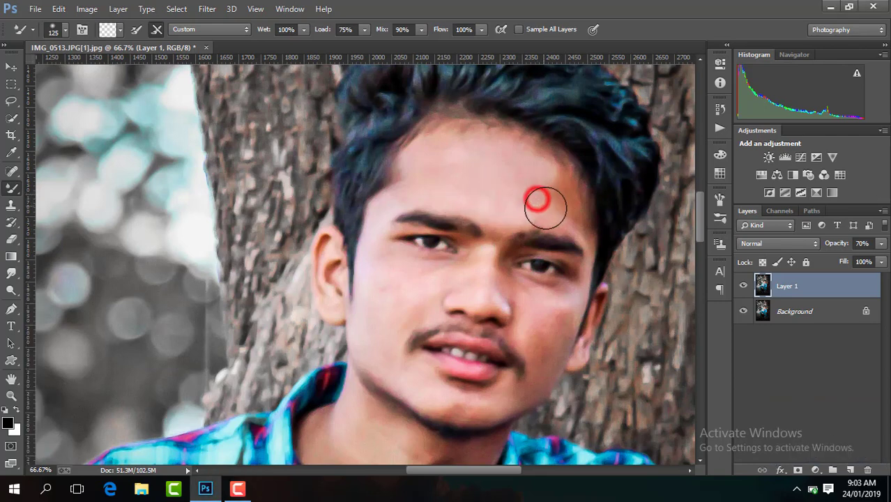
pyautogui.click(547, 195)
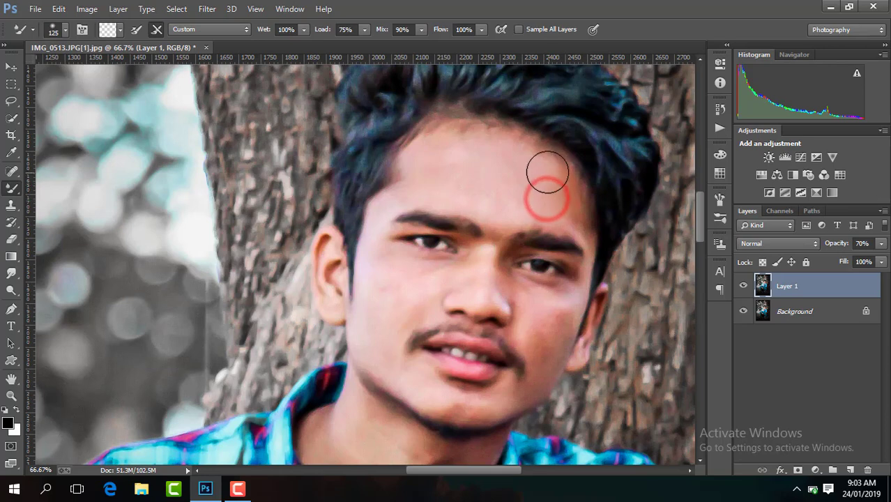
pyautogui.click(492, 159)
pyautogui.click(533, 171)
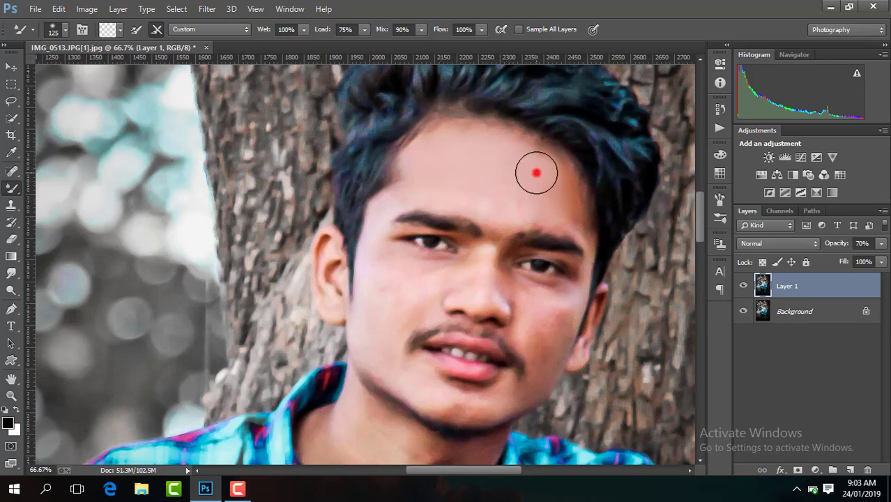
pyautogui.click(562, 201)
pyautogui.click(563, 200)
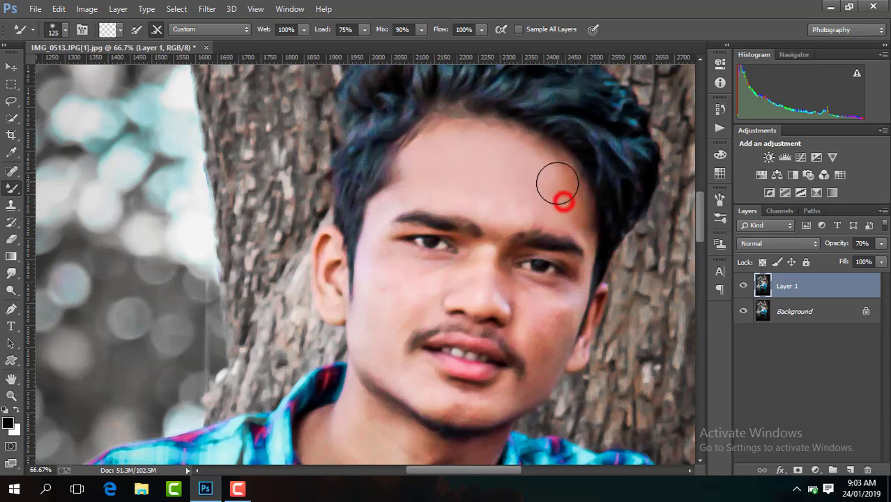
pyautogui.click(535, 201)
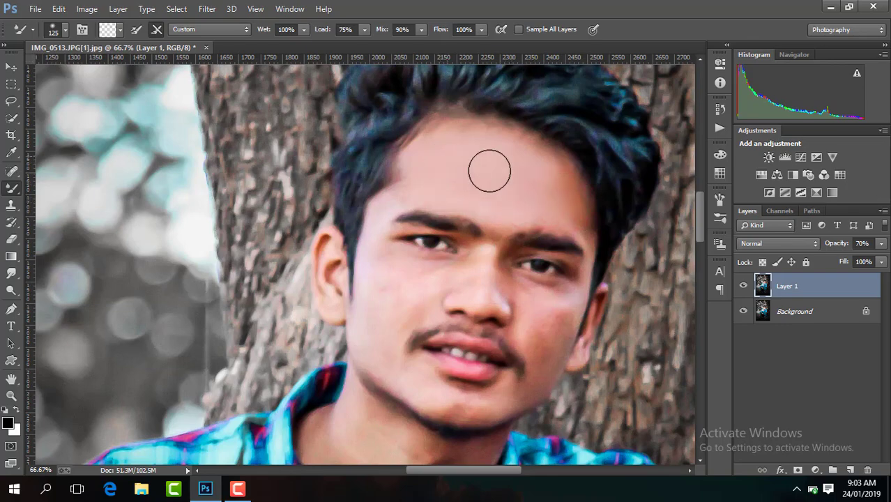
pyautogui.click(519, 198)
# Blend the skin along the forehead's right hairline and on the cheek at the right of the photo with the Mixer Brush.
pyautogui.hotkey('ctrl', '+')
pyautogui.click(460, 305)
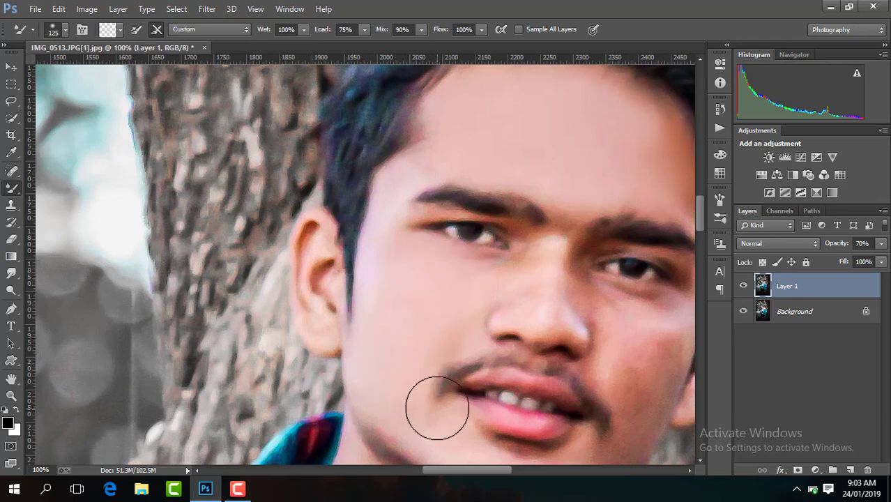
pyautogui.moveTo(463, 470); pyautogui.dragTo(478, 469)
pyautogui.click(549, 151)
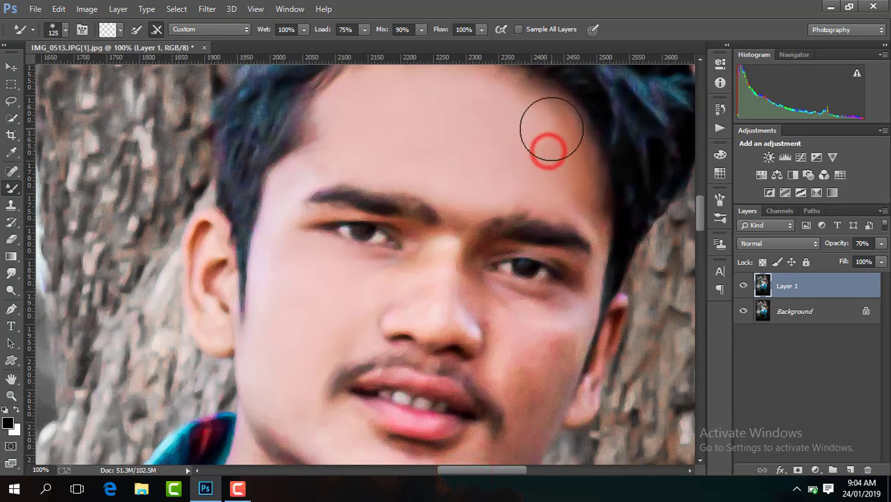
pyautogui.click(511, 166)
pyautogui.click(532, 344)
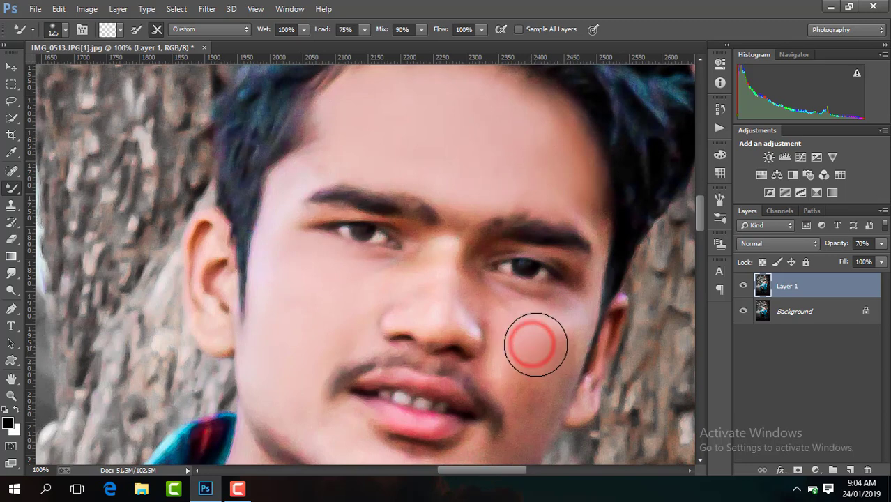
pyautogui.click(532, 373)
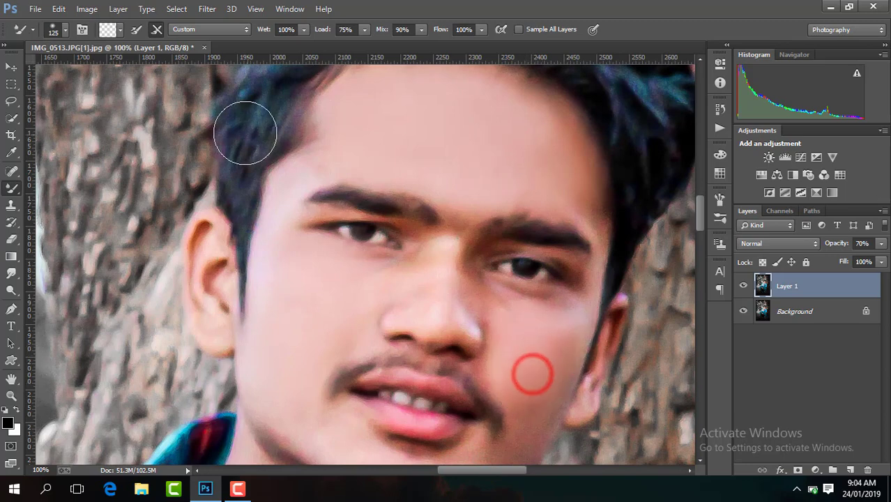
# Reduce the Mixer Brush size to 83 px and smooth the skin on the nose.
pyautogui.click(64, 30)
pyautogui.click(101, 72)
pyautogui.click(435, 308)
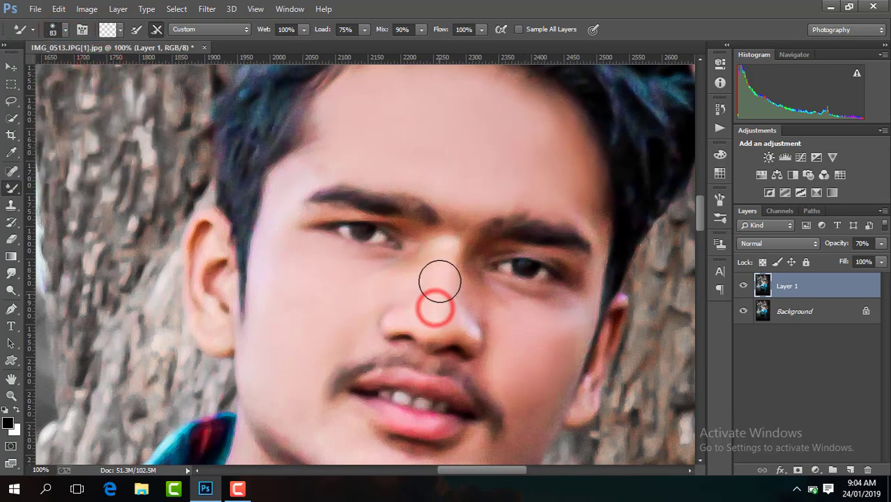
pyautogui.click(486, 312)
pyautogui.click(460, 315)
pyautogui.click(458, 300)
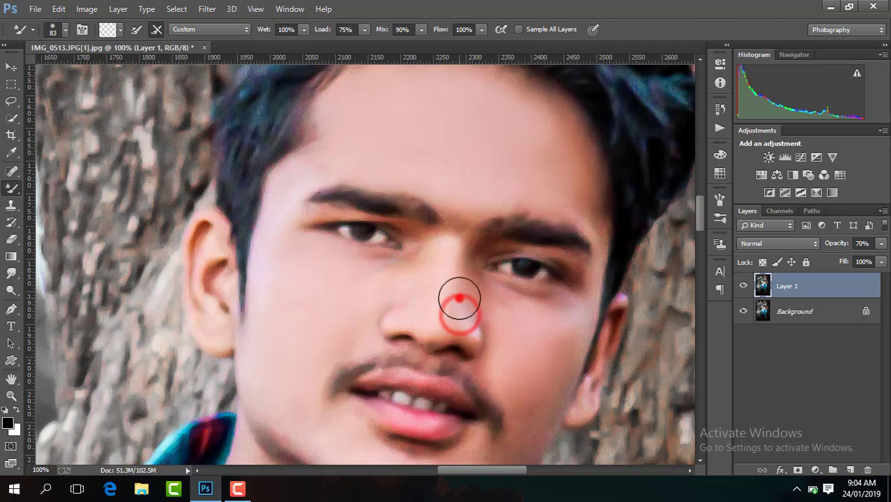
pyautogui.click(412, 302)
pyautogui.click(425, 298)
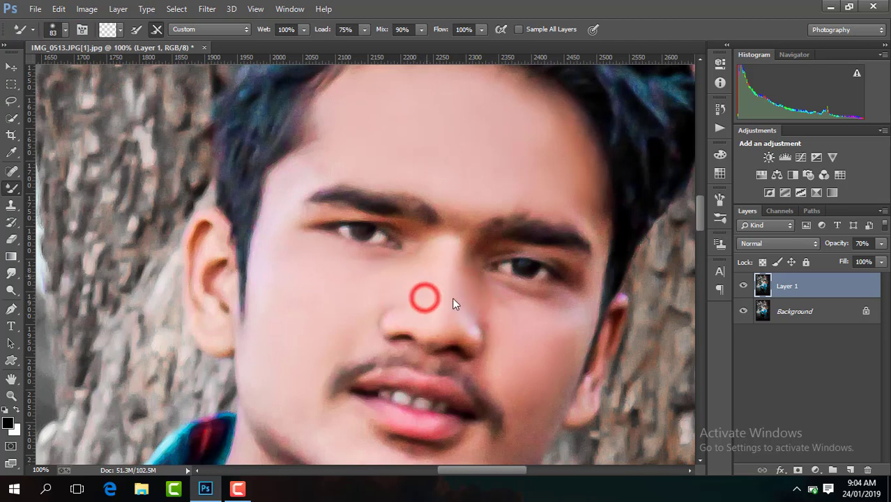
# Blend the uneven skin tones below the eye and across the cheek at the right of the photo with the Mixer Brush.
pyautogui.click(512, 317)
pyautogui.click(521, 323)
pyautogui.click(547, 319)
pyautogui.click(552, 364)
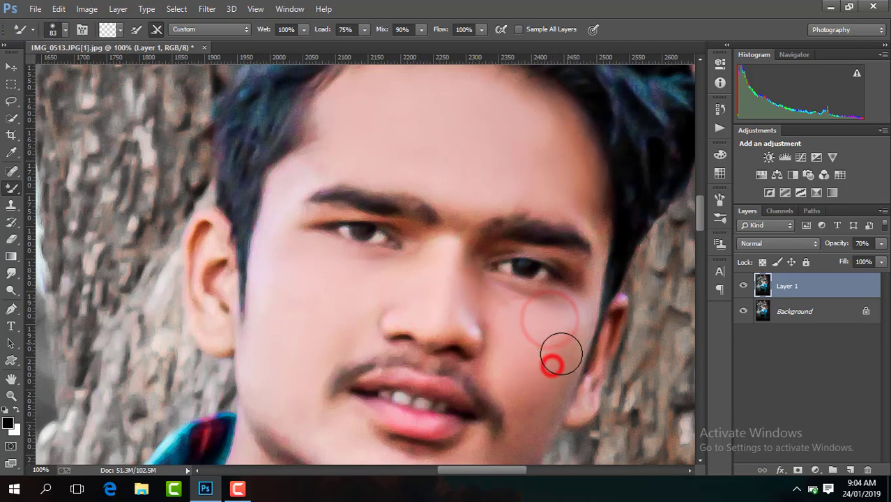
pyautogui.click(516, 362)
pyautogui.click(534, 369)
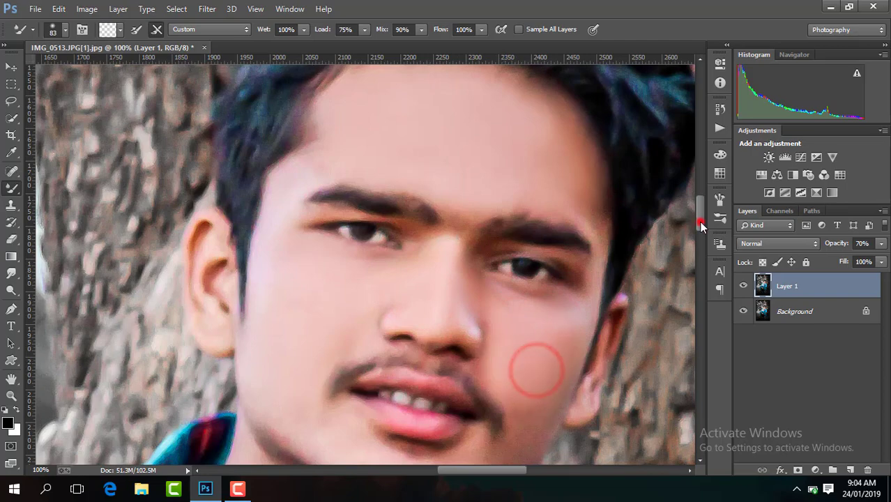
# Smooth the skin of the chin and along the lower jaw with the Mixer Brush.
pyautogui.moveTo(700, 221); pyautogui.dragTo(702, 222)
pyautogui.click(591, 201)
pyautogui.click(443, 293)
pyautogui.click(545, 243)
pyautogui.click(470, 309)
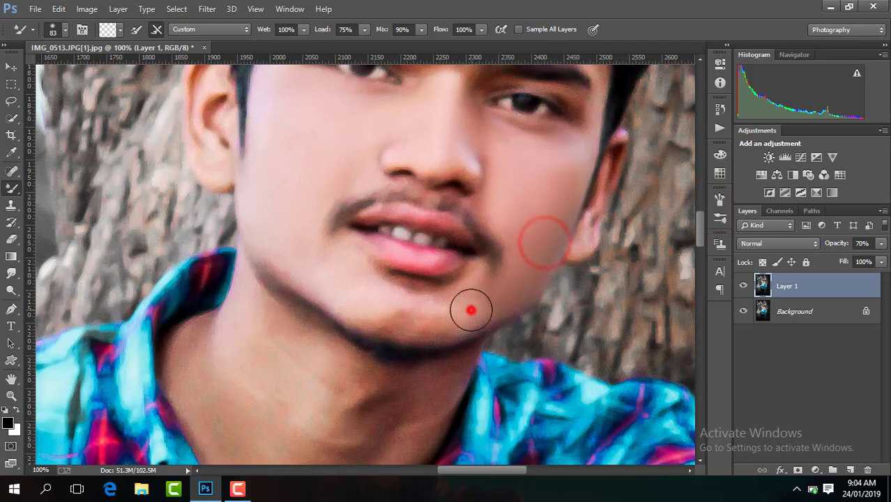
pyautogui.click(404, 315)
pyautogui.click(449, 314)
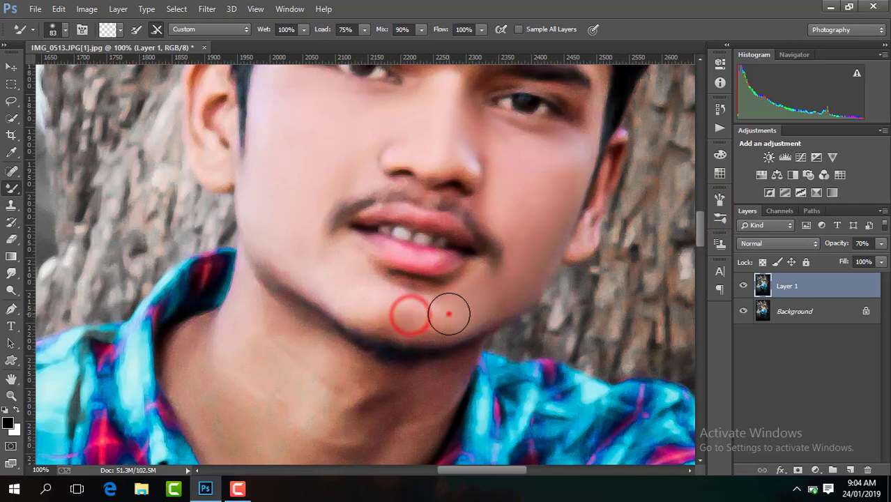
pyautogui.click(394, 309)
pyautogui.click(317, 262)
pyautogui.click(496, 295)
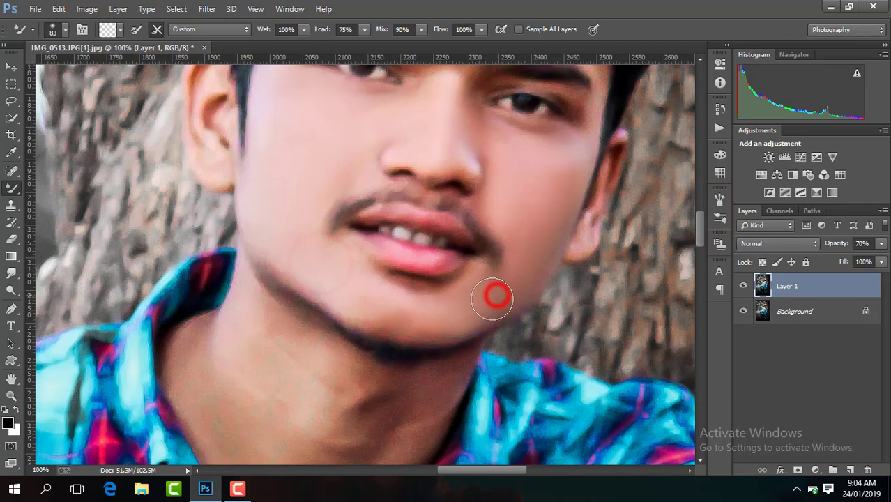
# Even out the skin from the jaw up to the outer cheek at the right of the photo.
pyautogui.click(532, 227)
pyautogui.click(545, 201)
pyautogui.click(563, 156)
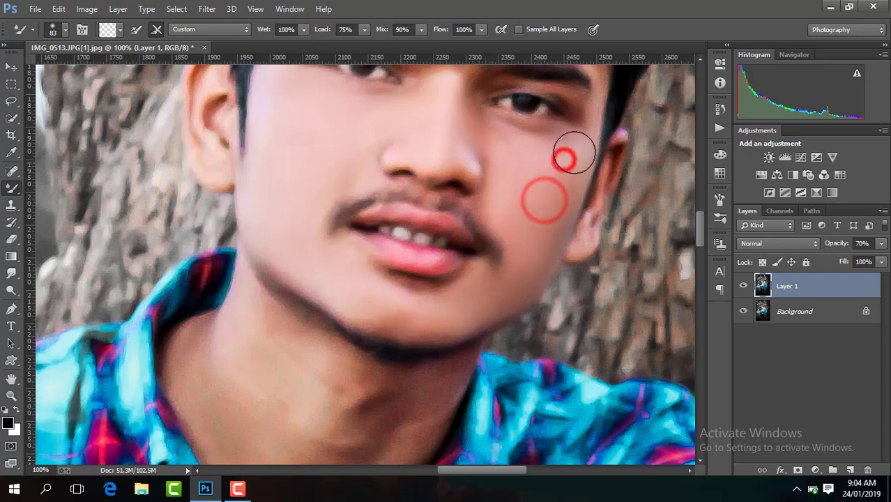
pyautogui.click(538, 173)
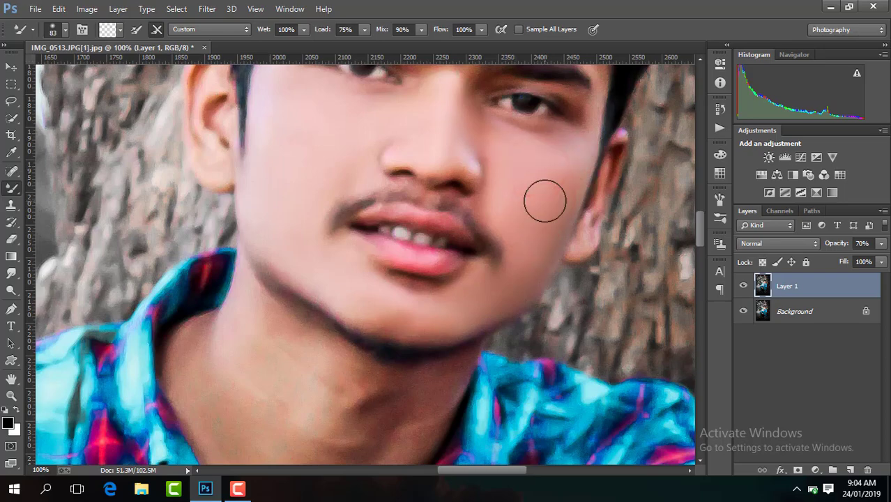
# Increase the Mixer Brush size to 107 px and smooth the skin of the neck down to the shirt opening.
pyautogui.moveTo(701, 221); pyautogui.dragTo(702, 236)
pyautogui.click(62, 30)
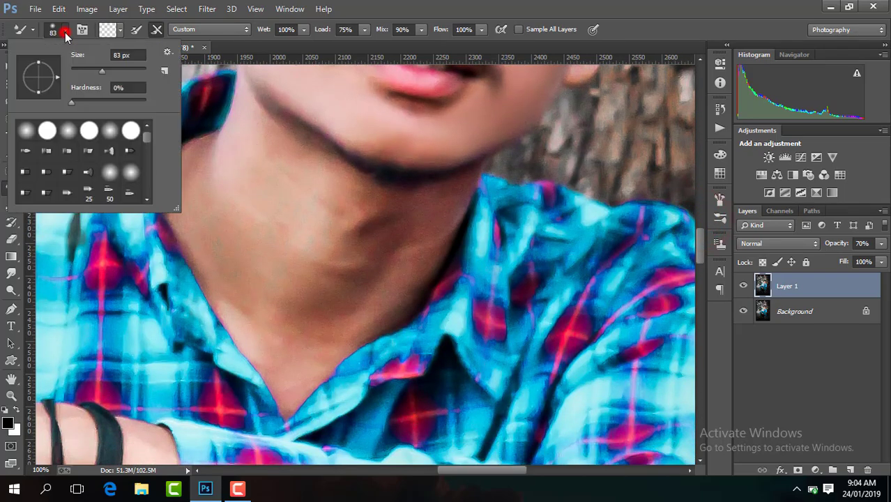
pyautogui.moveTo(98, 67); pyautogui.dragTo(109, 70)
pyautogui.click(247, 191)
pyautogui.moveTo(259, 149)
pyautogui.mouseDown()
pyautogui.moveTo(273, 213)
pyautogui.moveTo(205, 189)
pyautogui.moveTo(218, 243)
pyautogui.moveTo(198, 194)
pyautogui.moveTo(284, 306)
pyautogui.moveTo(348, 229)
pyautogui.moveTo(341, 294)
pyautogui.mouseUp()
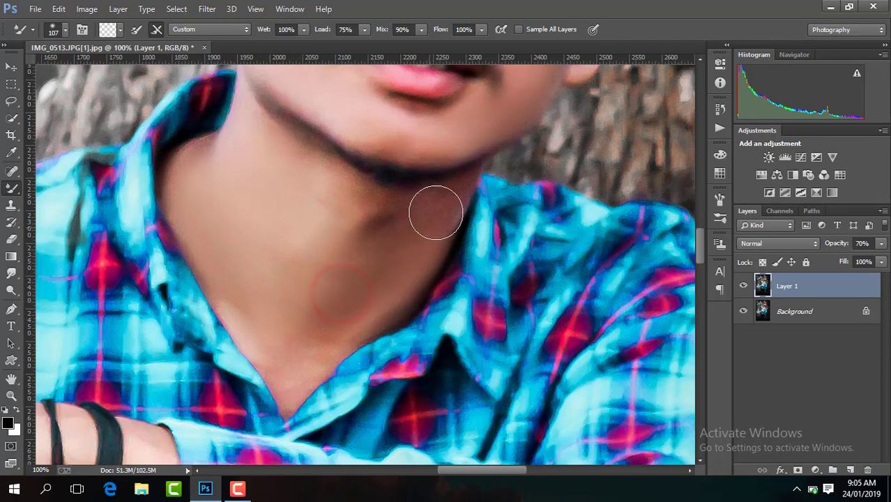
pyautogui.moveTo(358, 251)
pyautogui.mouseDown()
pyautogui.moveTo(378, 239)
pyautogui.moveTo(358, 249)
pyautogui.mouseUp()
pyautogui.moveTo(283, 364); pyautogui.dragTo(282, 363)
pyautogui.moveTo(364, 318)
pyautogui.mouseDown()
pyautogui.moveTo(403, 273)
pyautogui.moveTo(391, 279)
pyautogui.mouseUp()
pyautogui.moveTo(424, 238)
pyautogui.mouseDown()
pyautogui.moveTo(430, 229)
pyautogui.moveTo(418, 237)
pyautogui.mouseUp()
pyautogui.moveTo(303, 277); pyautogui.dragTo(345, 235)
# Merge the retouched Layer 1 with the Background and switch to the Spot Healing Brush.
pyautogui.scroll(-3, 345, 235)
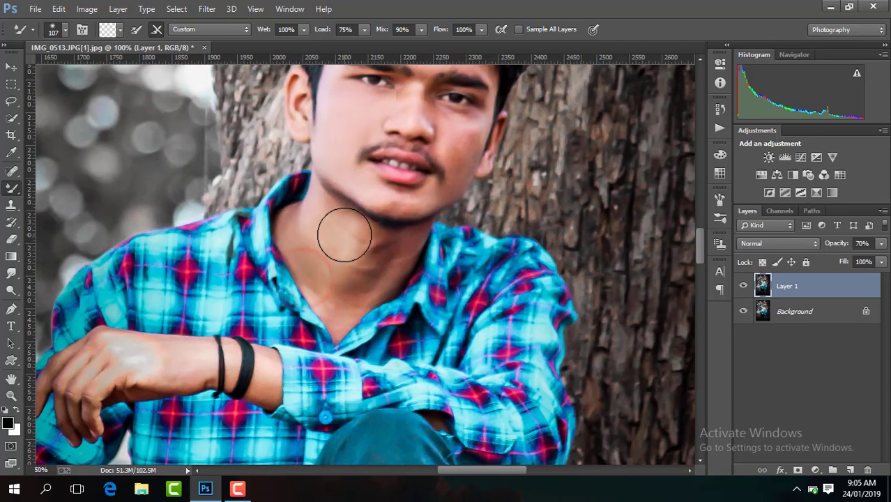
pyautogui.scroll(-4, 663, 271)
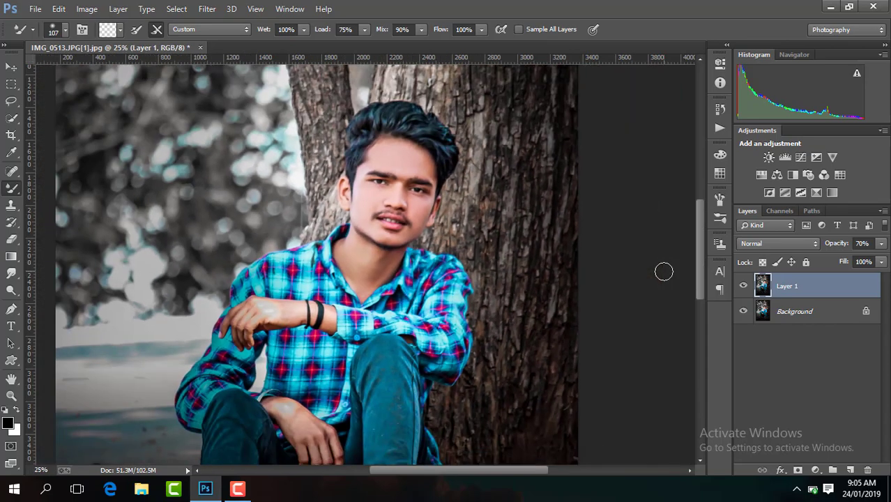
pyautogui.rightClick(742, 284)
pyautogui.click(552, 388)
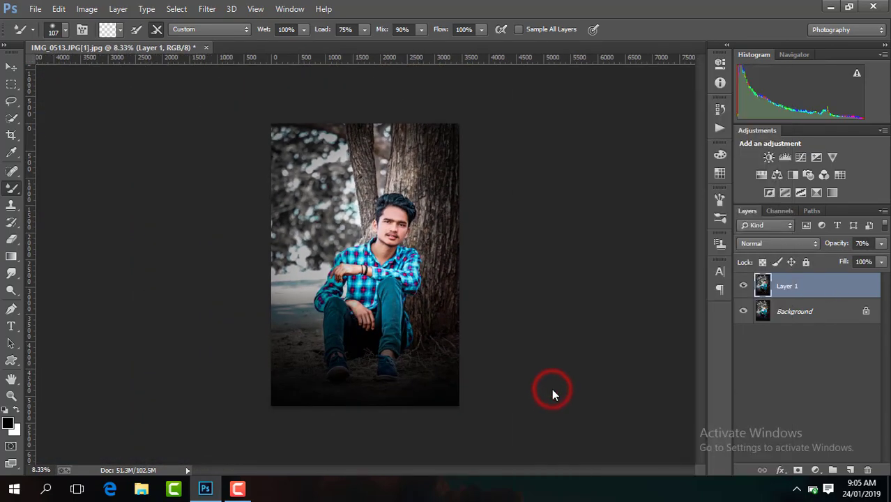
pyautogui.press('j')
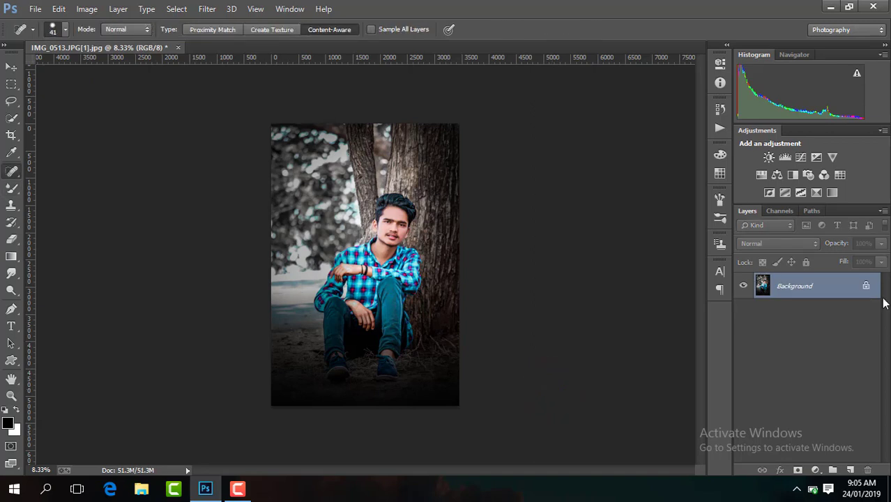
# Add a Color Balance adjustment layer with the midtones set to Cyan/Red -23 and Magenta/Green -11.
pyautogui.click(777, 175)
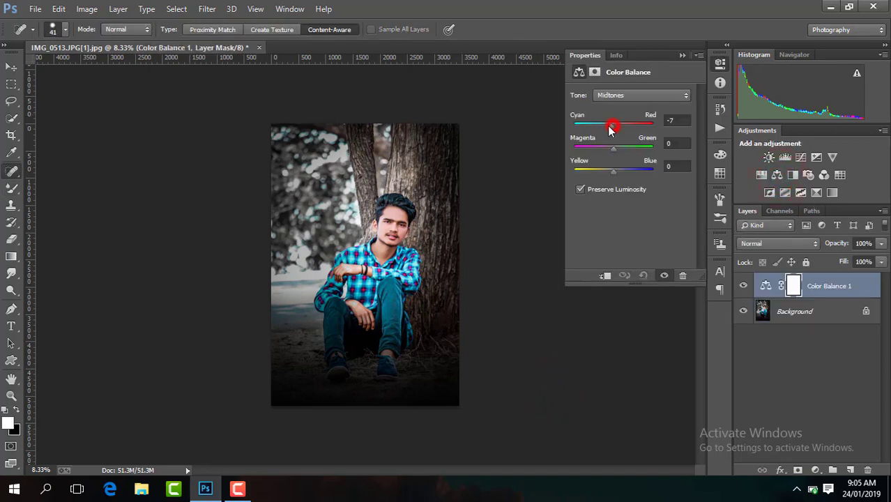
pyautogui.moveTo(597, 127)
pyautogui.mouseDown()
pyautogui.moveTo(631, 134)
pyautogui.moveTo(608, 148)
pyautogui.moveTo(604, 133)
pyautogui.mouseUp()
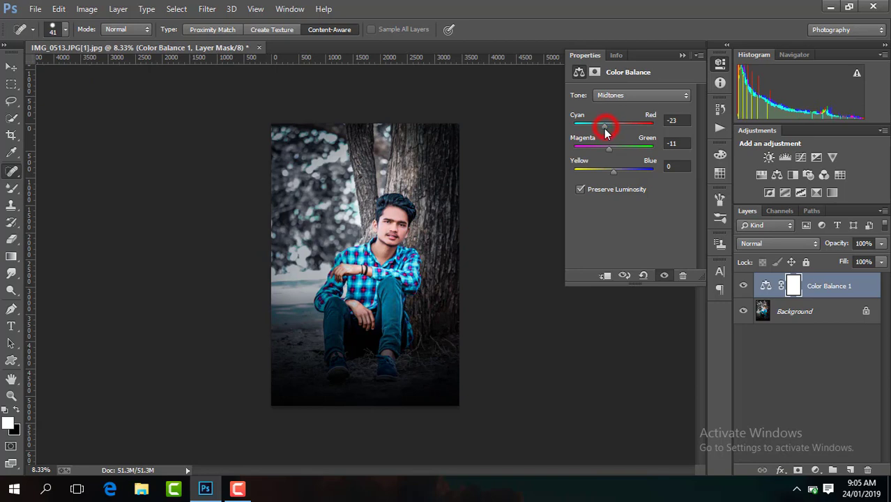
pyautogui.click(682, 54)
# Add a Photo Filter adjustment layer and adjust its strength for a warmer, more muted tone.
pyautogui.click(807, 173)
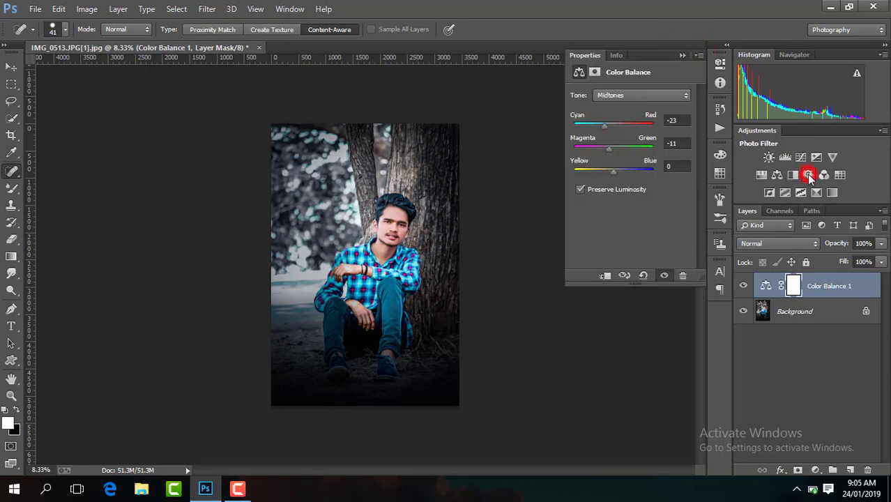
pyautogui.moveTo(601, 152); pyautogui.dragTo(618, 156)
pyautogui.hotkey('ctrl', '+')
pyautogui.click(682, 55)
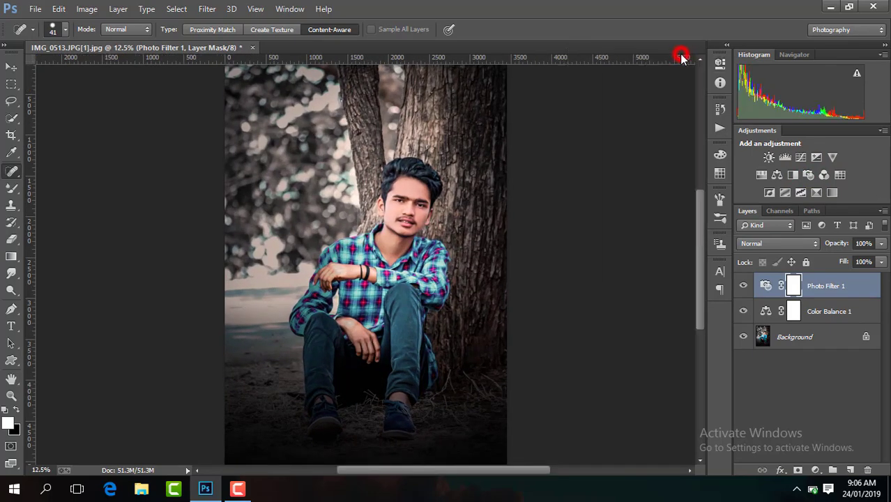
# Compare the photo with and without the Photo Filter and Color Balance adjustment layers.
pyautogui.hotkey('ctrl', '-')
pyautogui.click(742, 286)
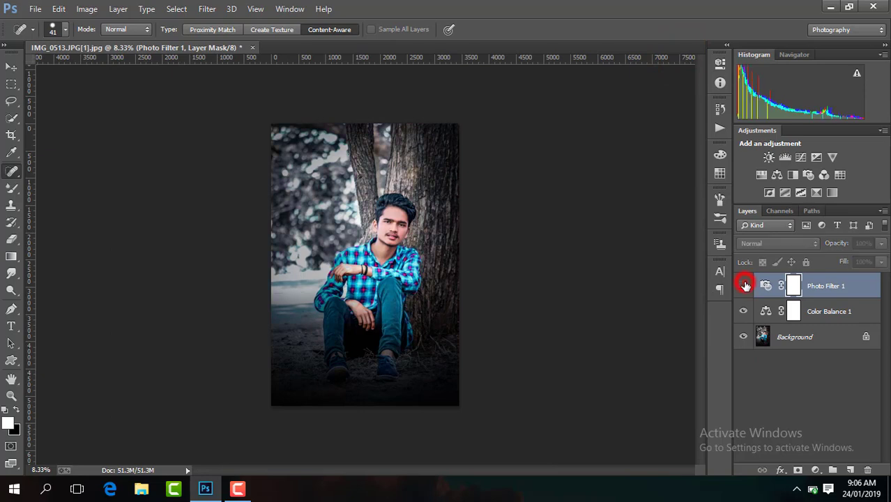
pyautogui.click(742, 286)
pyautogui.click(743, 314)
pyautogui.click(743, 313)
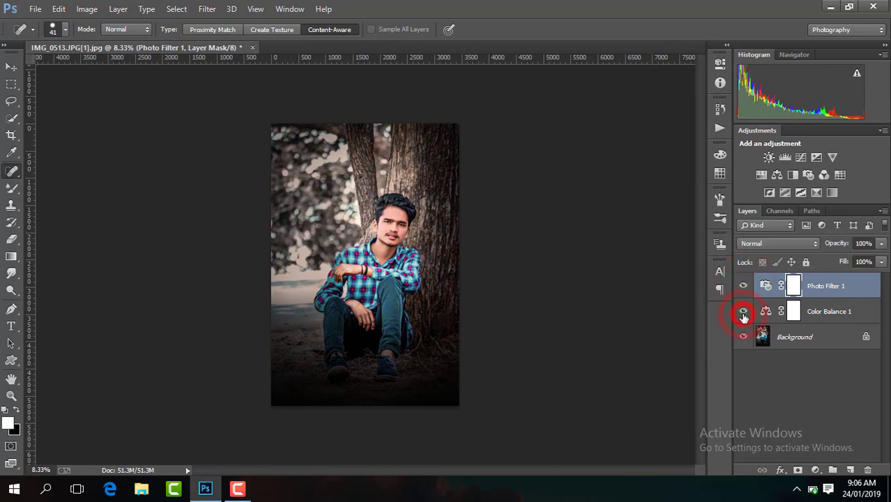
# Merge all visible layers and duplicate the merged image onto a new layer.
pyautogui.rightClick(836, 298)
pyautogui.click(637, 388)
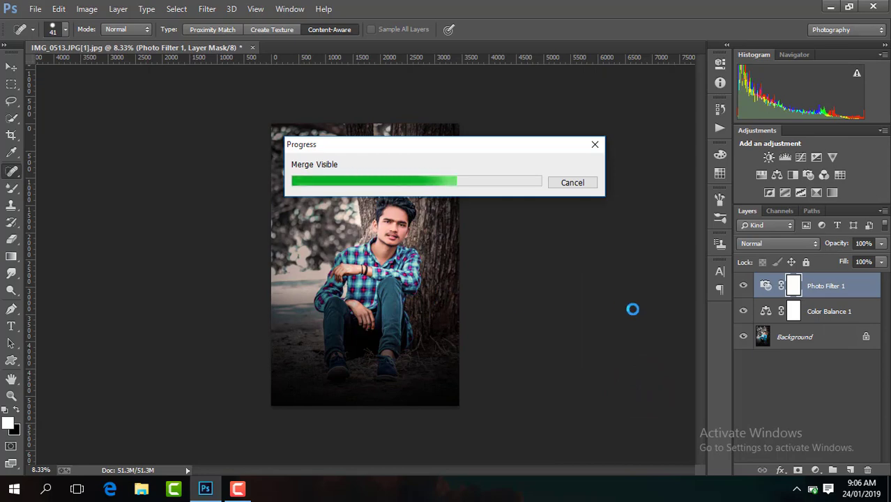
pyautogui.hotkey('ctrl', 'j')
# Apply a Sharpen filter to Layer 1 and merge the visible layers into the final image.
pyautogui.click(206, 9)
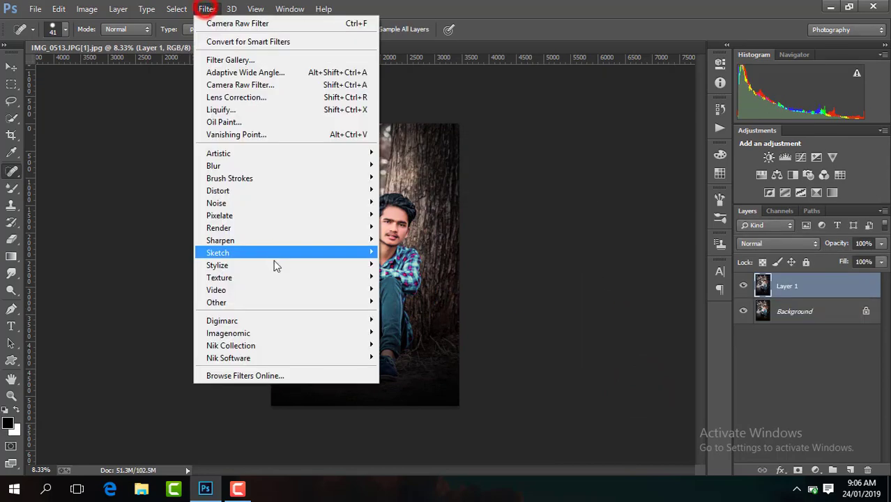
pyautogui.moveTo(269, 242)
pyautogui.click(419, 277)
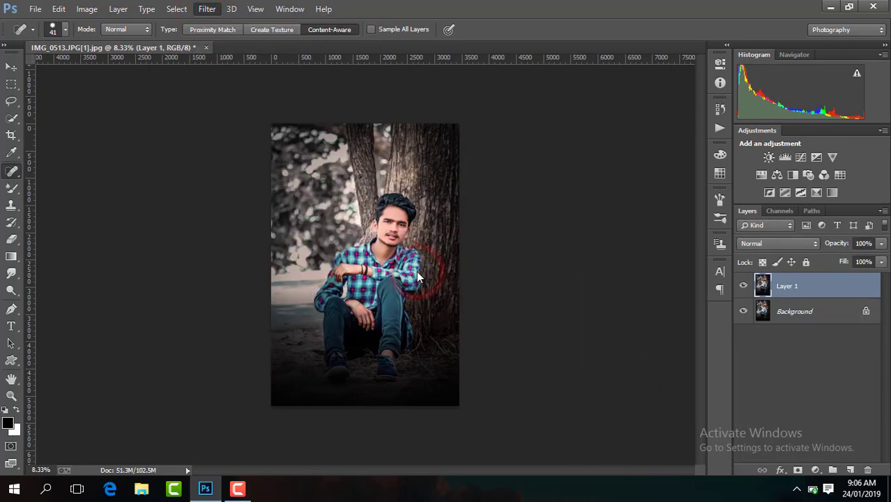
pyautogui.rightClick(788, 287)
pyautogui.click(619, 384)
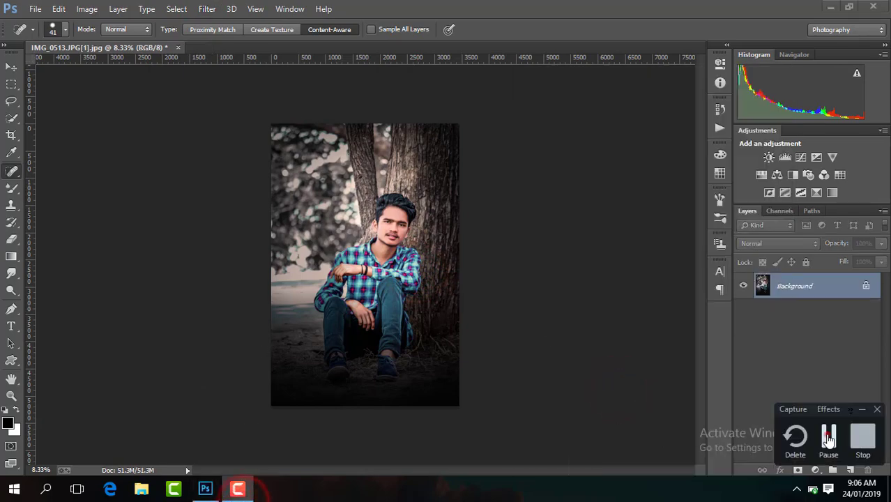
# Apply Camera Raw basic adjustments to the fiery wings image: Contrast +73, Highlights -22, Shadows -100 and Blacks -100.
pyautogui.click(830, 435)
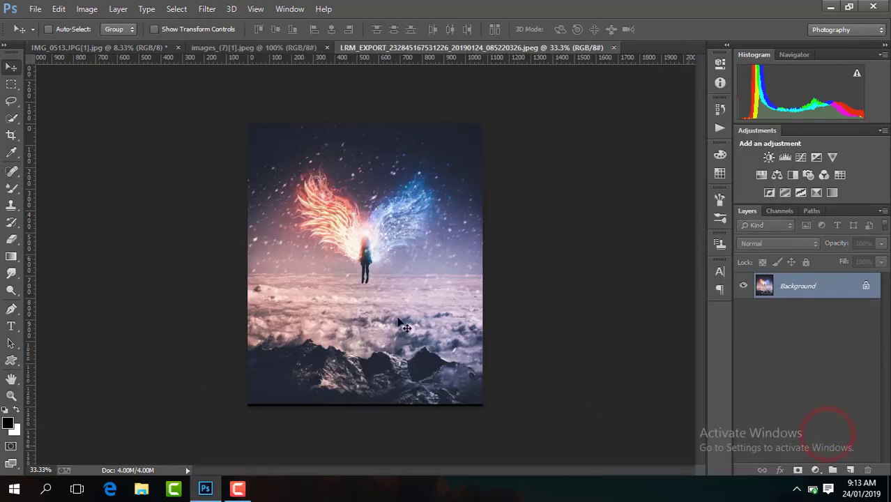
pyautogui.click(106, 47)
pyautogui.click(441, 48)
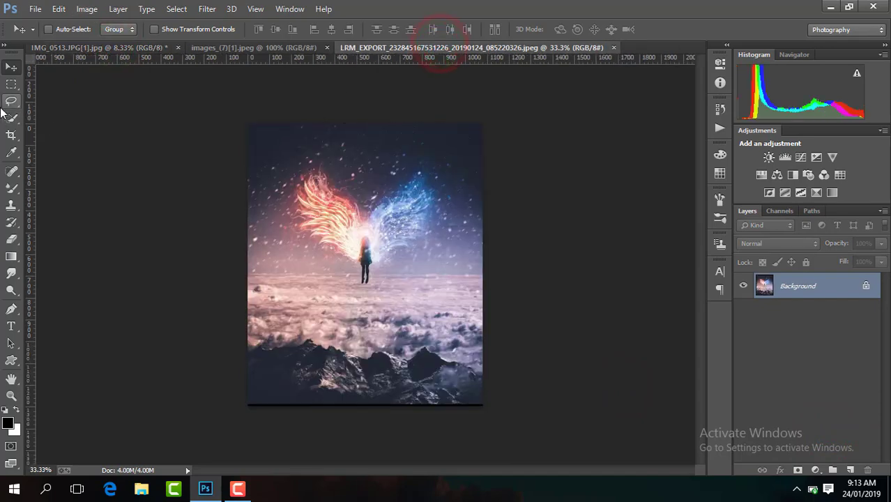
pyautogui.click(207, 8)
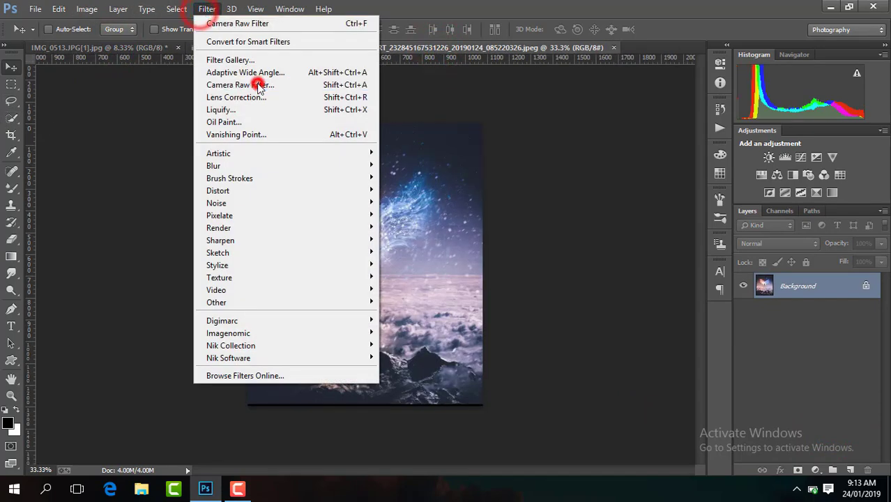
pyautogui.click(258, 83)
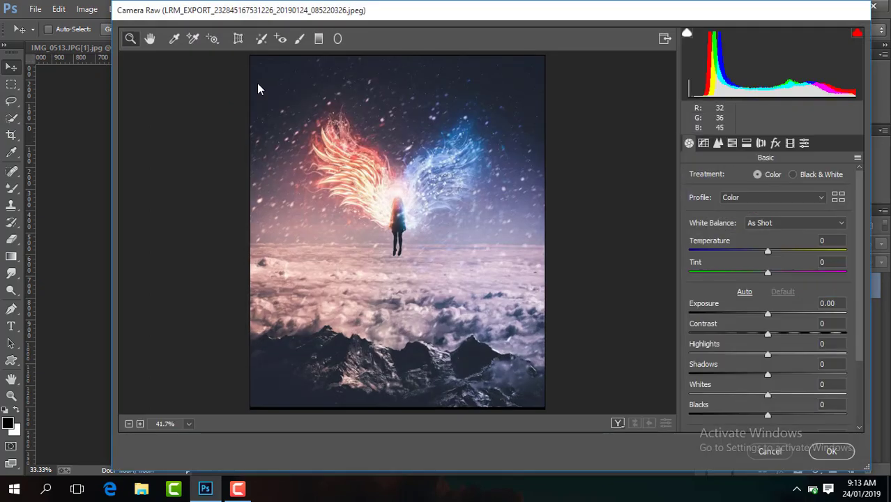
pyautogui.moveTo(768, 334); pyautogui.dragTo(825, 334)
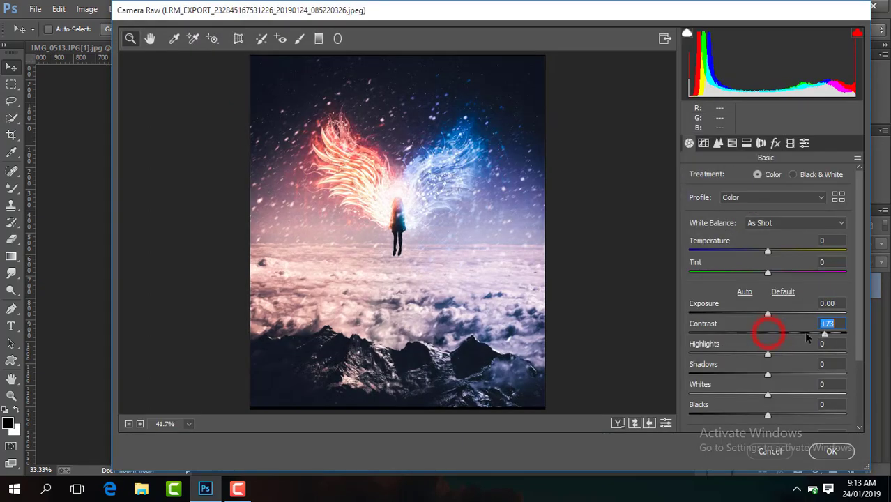
pyautogui.moveTo(768, 377); pyautogui.dragTo(690, 374)
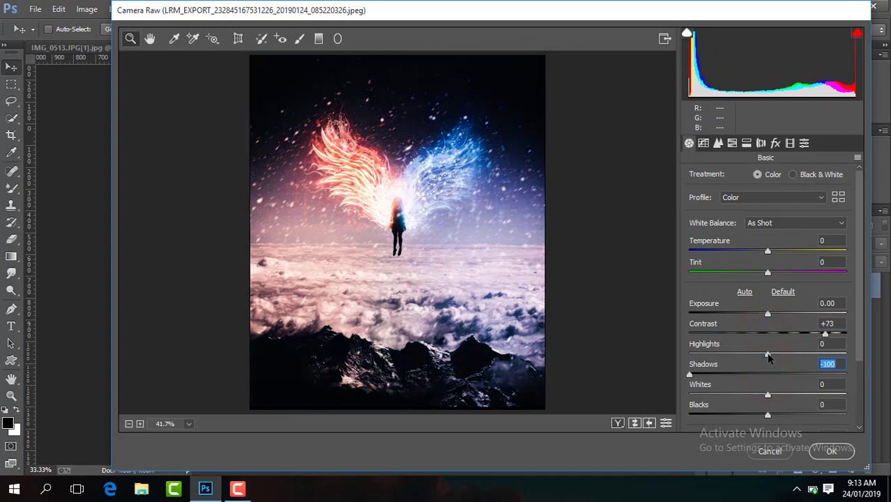
pyautogui.moveTo(765, 416); pyautogui.dragTo(625, 417)
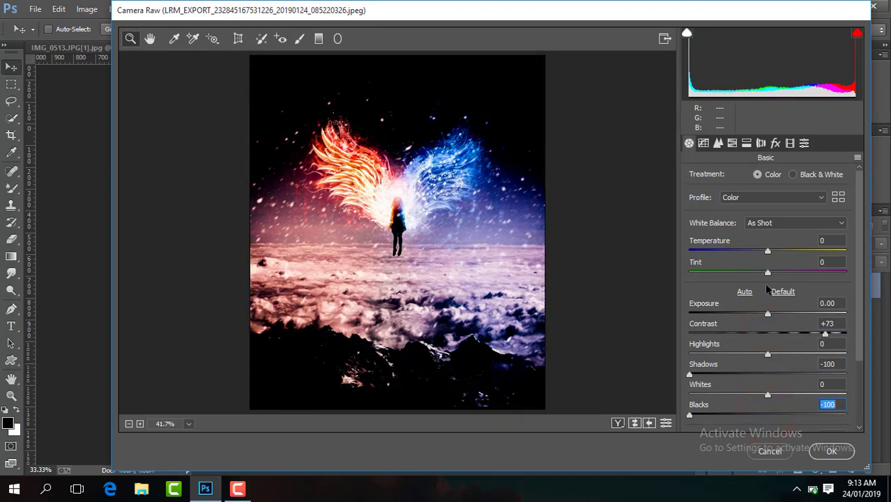
pyautogui.moveTo(767, 356)
pyautogui.mouseDown()
pyautogui.moveTo(689, 352)
pyautogui.moveTo(751, 354)
pyautogui.mouseUp()
pyautogui.click(858, 312)
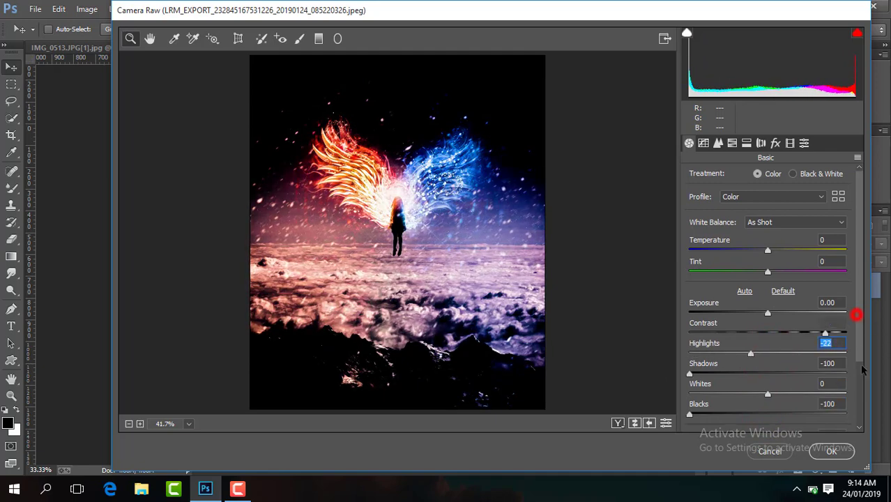
# Set the wings image's HSL saturation to Aquas -100 and Blues +34, and apply the Camera Raw filter.
pyautogui.click(733, 143)
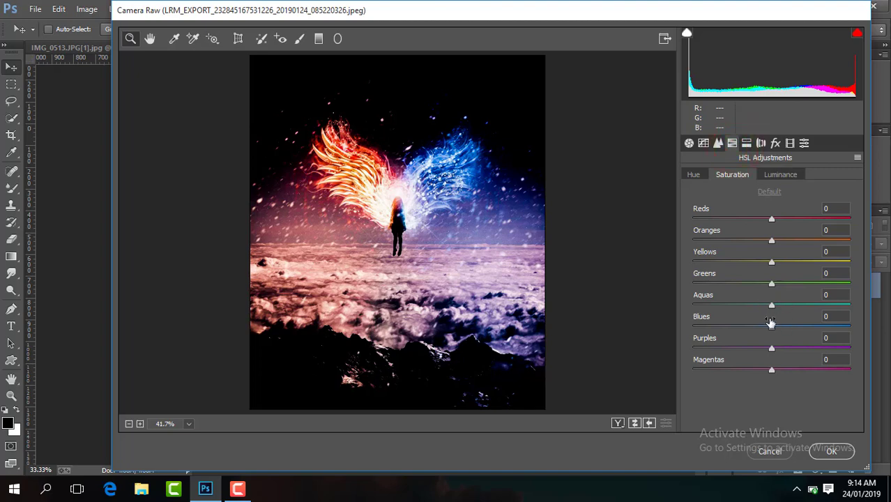
pyautogui.moveTo(754, 330); pyautogui.dragTo(701, 312)
pyautogui.click(770, 305)
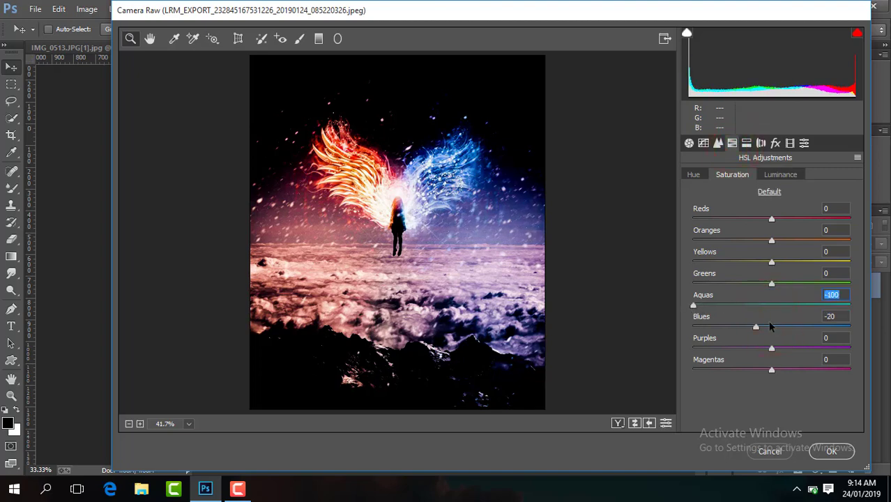
pyautogui.moveTo(756, 326); pyautogui.dragTo(792, 328)
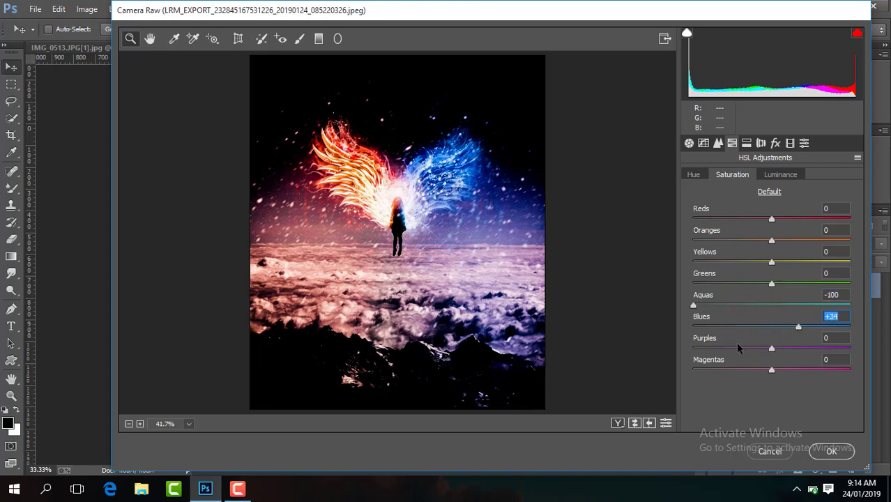
pyautogui.click(823, 452)
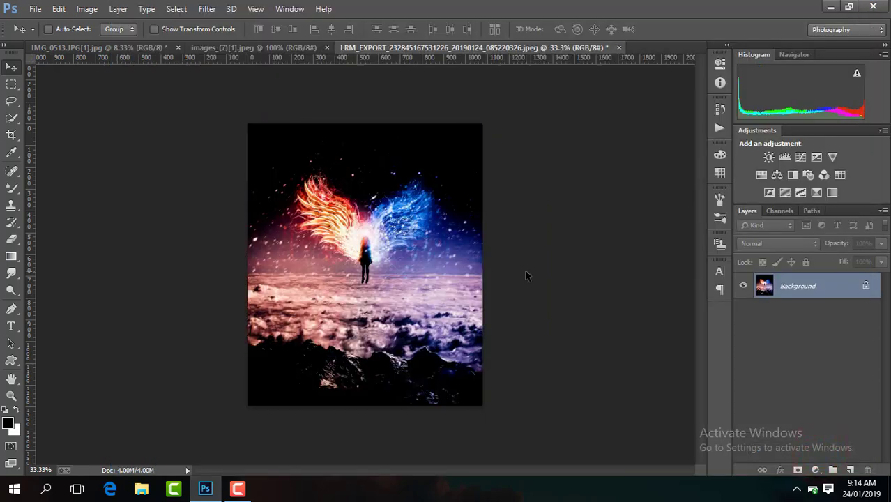
# Select the black areas of the wings image with Color Range, sampling the dark sky at Fuzziness 40.
pyautogui.hotkey('ctrl', '+')
pyautogui.hotkey('ctrl', '+')
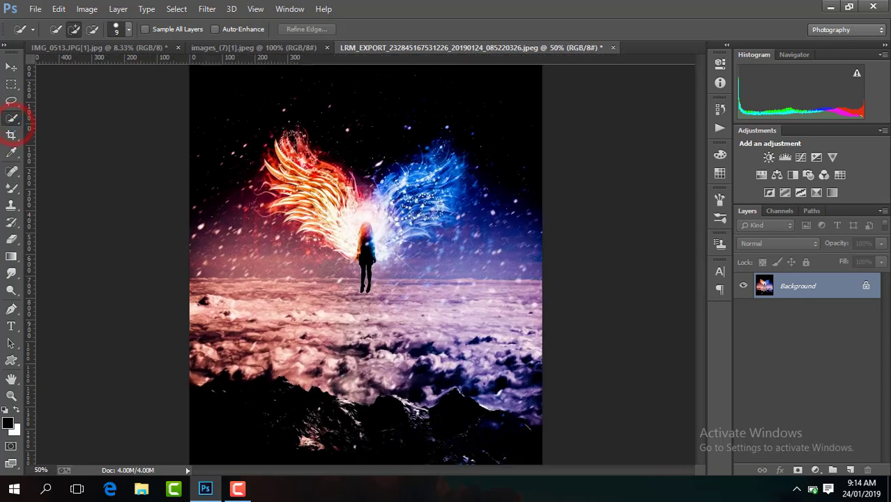
pyautogui.hotkey('ctrl', '-')
pyautogui.hotkey('ctrl', '-')
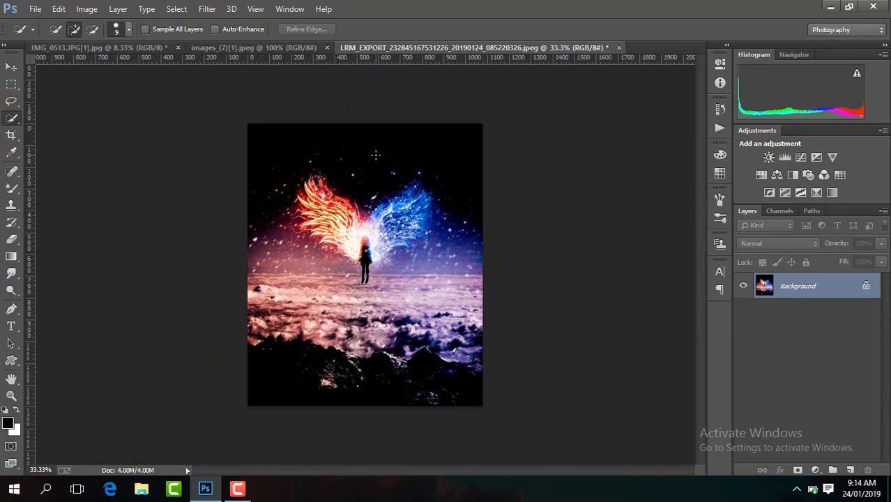
pyautogui.rightClick(375, 154)
pyautogui.click(439, 298)
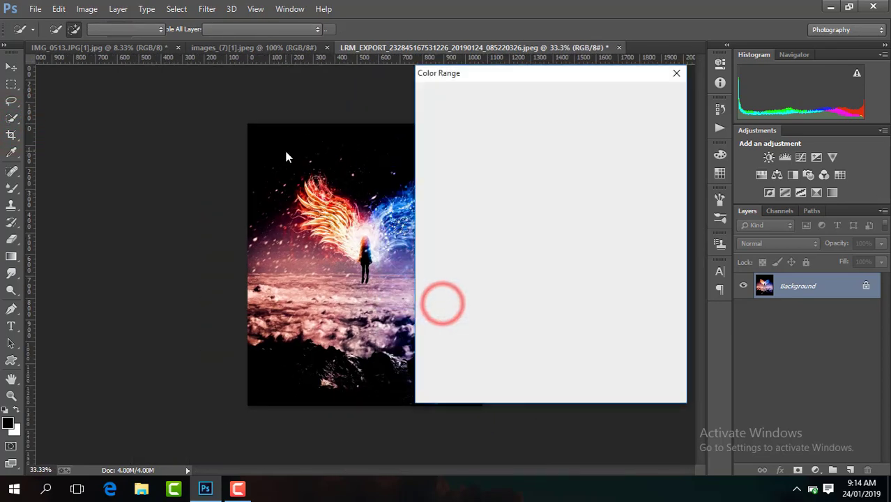
pyautogui.click(284, 149)
pyautogui.click(653, 104)
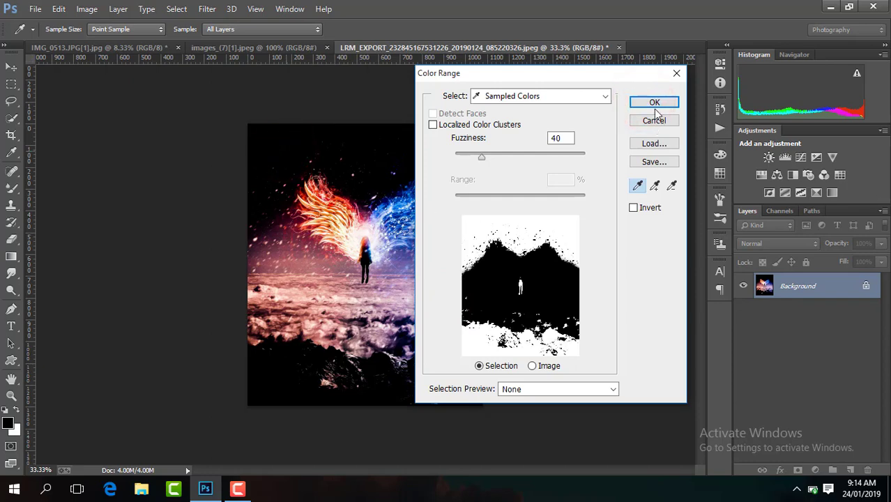
pyautogui.click(656, 102)
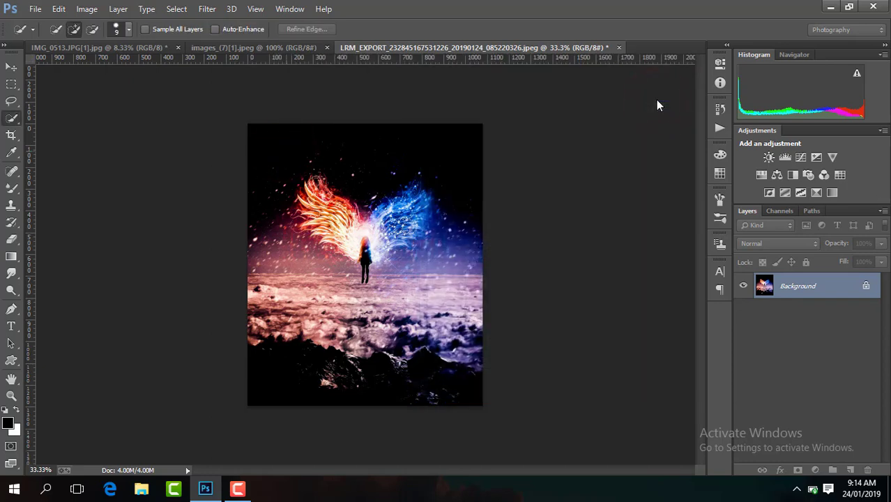
# Invert the selection, copy the bright areas onto a new layer and hide the Background layer.
pyautogui.rightClick(341, 196)
pyautogui.click(420, 226)
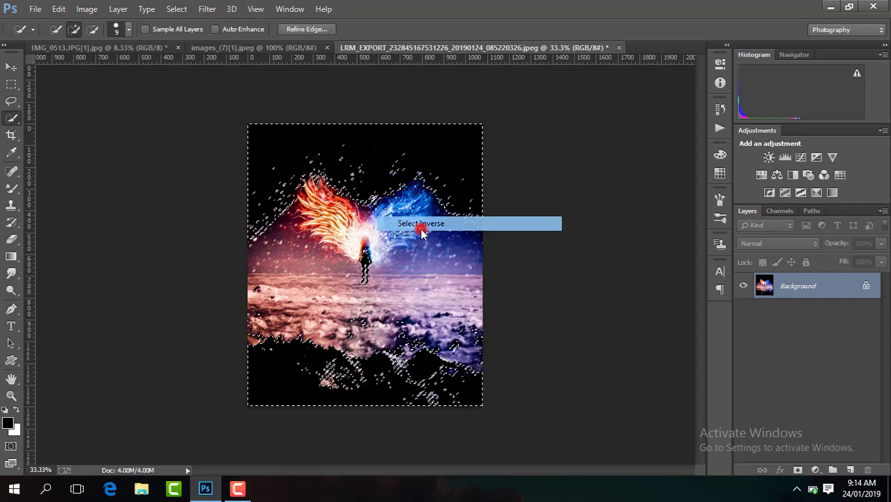
pyautogui.click(743, 312)
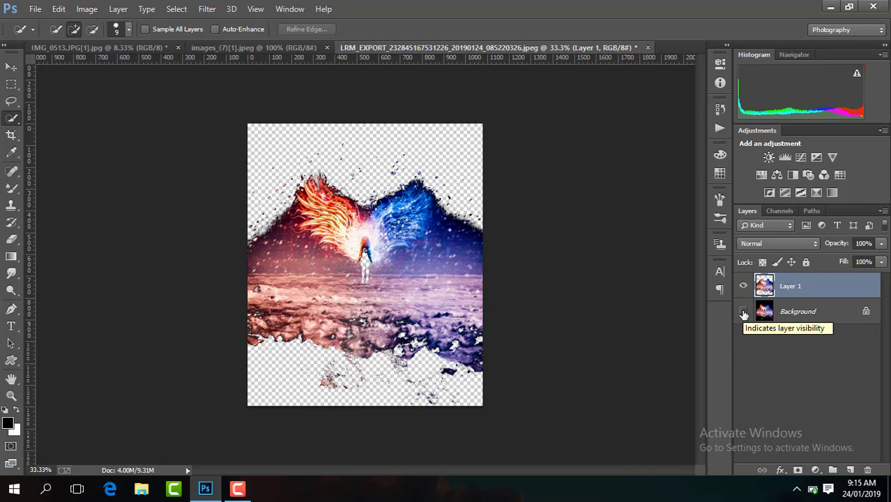
# Select both the red and the blue wing on Layer 1 with the Quick Selection tool.
pyautogui.hotkey('ctrl', '+')
pyautogui.hotkey('ctrl', '+')
pyautogui.hotkey('ctrl', '+')
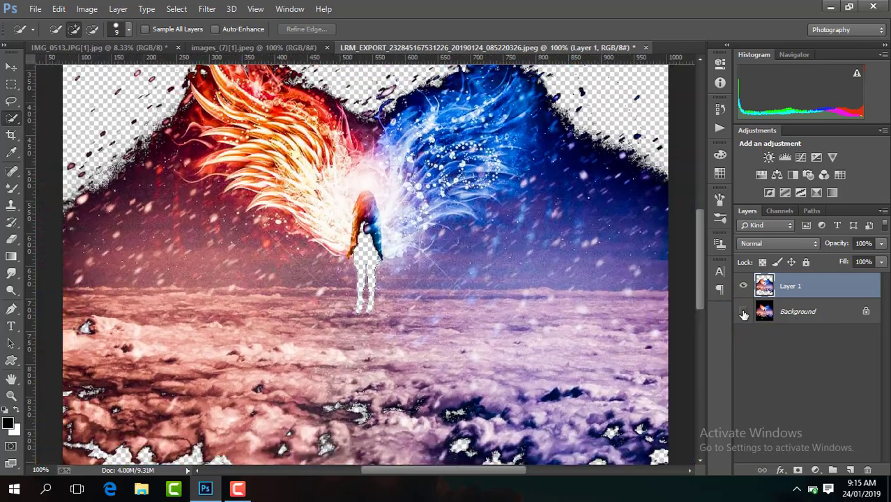
pyautogui.hotkey('ctrl', '-')
pyautogui.hotkey('ctrl', '+')
pyautogui.moveTo(700, 254); pyautogui.dragTo(700, 223)
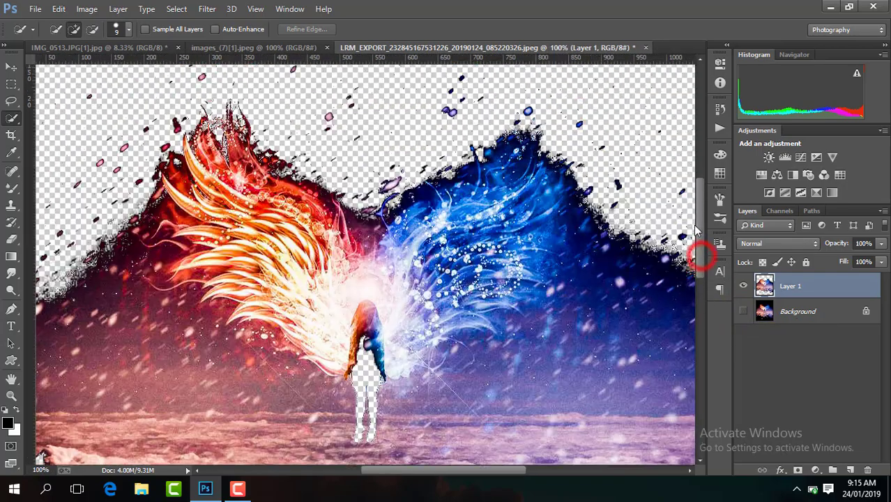
pyautogui.moveTo(229, 170)
pyautogui.mouseDown()
pyautogui.moveTo(252, 273)
pyautogui.moveTo(310, 305)
pyautogui.moveTo(252, 286)
pyautogui.moveTo(199, 252)
pyautogui.moveTo(186, 226)
pyautogui.moveTo(295, 209)
pyautogui.moveTo(392, 271)
pyautogui.moveTo(393, 305)
pyautogui.moveTo(346, 303)
pyautogui.moveTo(308, 208)
pyautogui.moveTo(238, 148)
pyautogui.mouseUp()
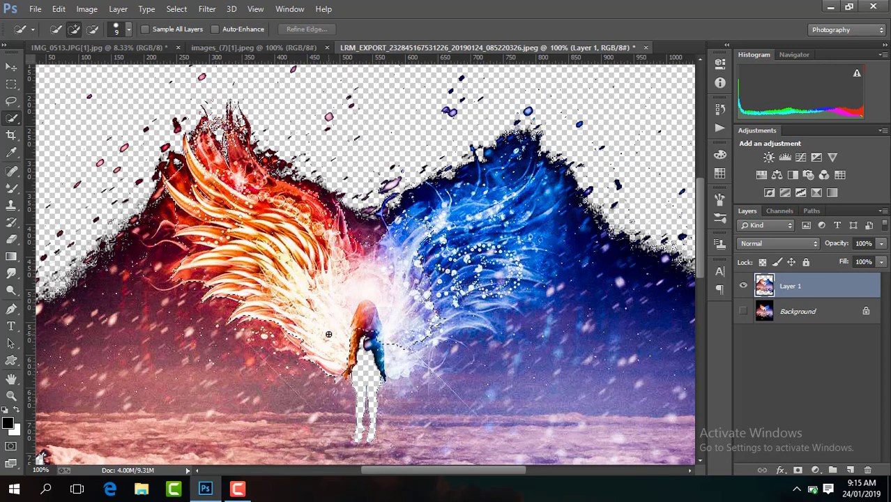
pyautogui.click(514, 213)
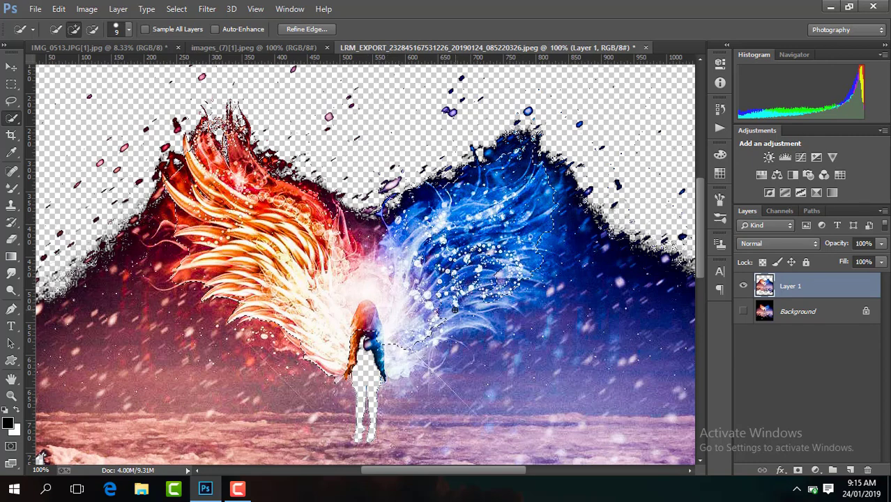
# Refine the selection edge by brushing around both wings at size 35, and copy the refined wings onto a new layer.
pyautogui.click(297, 30)
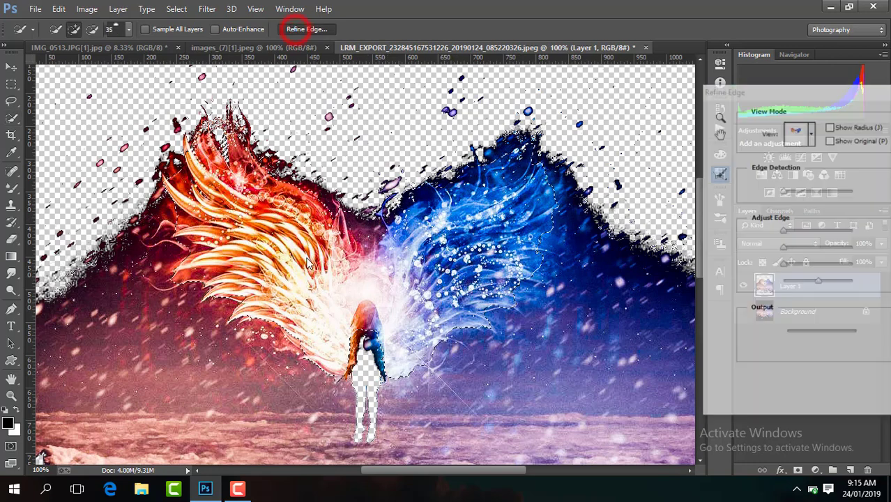
pyautogui.click(307, 356)
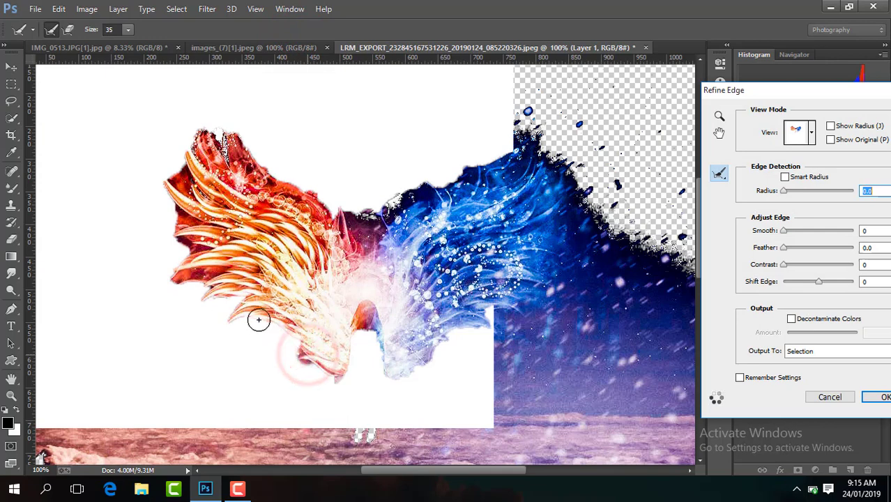
pyautogui.moveTo(300, 345)
pyautogui.mouseDown()
pyautogui.moveTo(271, 324)
pyautogui.moveTo(204, 305)
pyautogui.moveTo(287, 343)
pyautogui.moveTo(215, 305)
pyautogui.moveTo(177, 300)
pyautogui.moveTo(174, 265)
pyautogui.moveTo(178, 277)
pyautogui.moveTo(187, 226)
pyautogui.moveTo(147, 233)
pyautogui.moveTo(165, 154)
pyautogui.moveTo(142, 192)
pyautogui.moveTo(185, 150)
pyautogui.moveTo(241, 146)
pyautogui.moveTo(333, 209)
pyautogui.moveTo(300, 168)
pyautogui.moveTo(262, 145)
pyautogui.mouseUp()
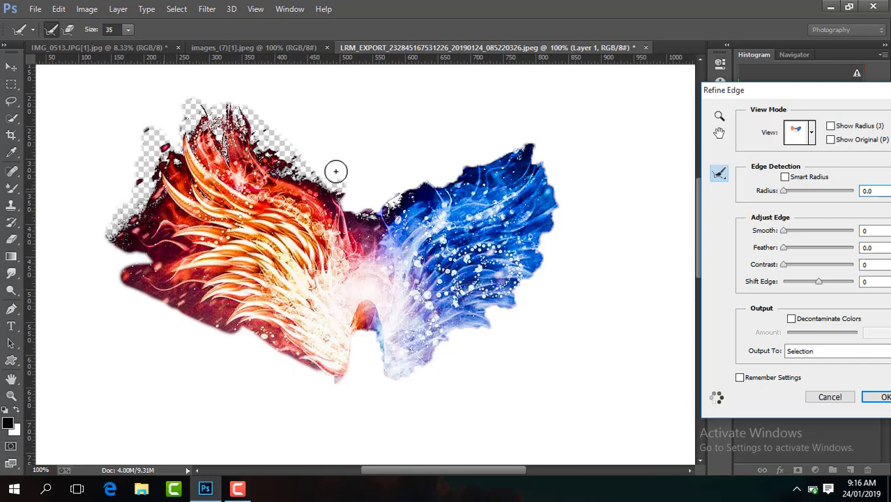
pyautogui.moveTo(336, 168)
pyautogui.mouseDown()
pyautogui.moveTo(347, 202)
pyautogui.moveTo(390, 203)
pyautogui.moveTo(451, 177)
pyautogui.moveTo(374, 201)
pyautogui.moveTo(481, 157)
pyautogui.mouseUp()
pyautogui.moveTo(374, 201)
pyautogui.mouseDown()
pyautogui.moveTo(471, 153)
pyautogui.moveTo(533, 139)
pyautogui.moveTo(555, 183)
pyautogui.moveTo(537, 134)
pyautogui.moveTo(549, 145)
pyautogui.moveTo(574, 138)
pyautogui.moveTo(578, 168)
pyautogui.moveTo(528, 286)
pyautogui.mouseUp()
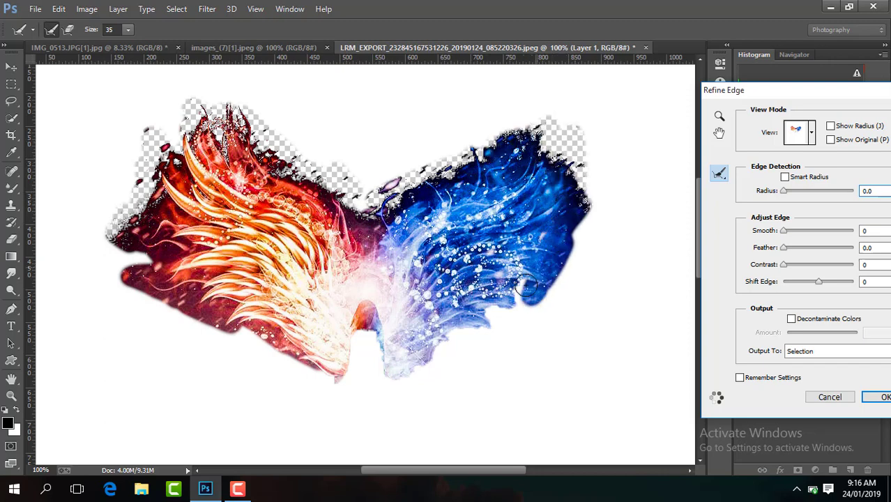
pyautogui.moveTo(556, 225)
pyautogui.mouseDown()
pyautogui.moveTo(515, 302)
pyautogui.moveTo(498, 303)
pyautogui.moveTo(407, 360)
pyautogui.moveTo(498, 340)
pyautogui.moveTo(374, 373)
pyautogui.moveTo(330, 363)
pyautogui.moveTo(411, 370)
pyautogui.mouseUp()
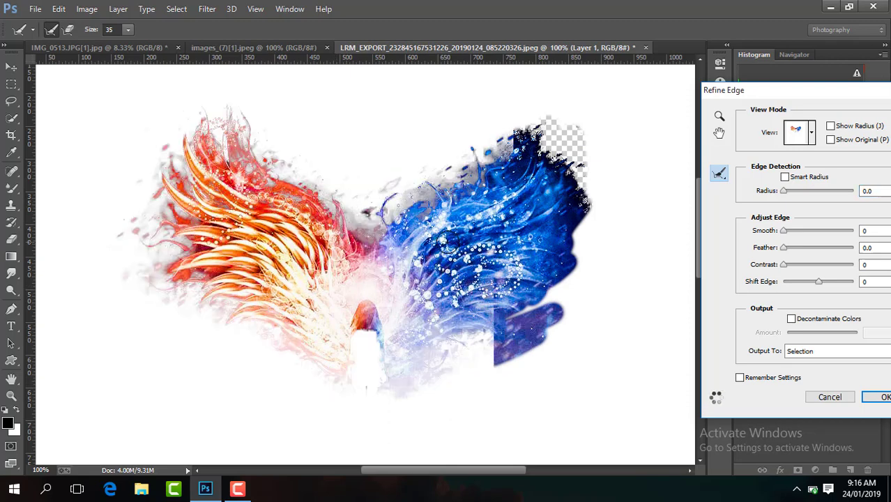
pyautogui.press('Return')
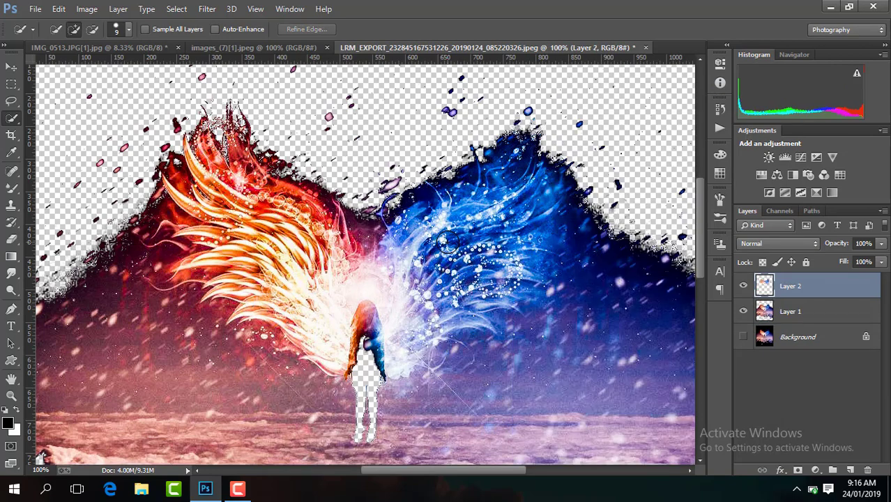
# Move the cut-out wings into the IMG_0513.JPG portrait and enlarge them over the area above the man's head.
pyautogui.hotkey('ctrl', '-')
pyautogui.hotkey('ctrl', '-')
pyautogui.hotkey('ctrl', '-')
pyautogui.click(12, 67)
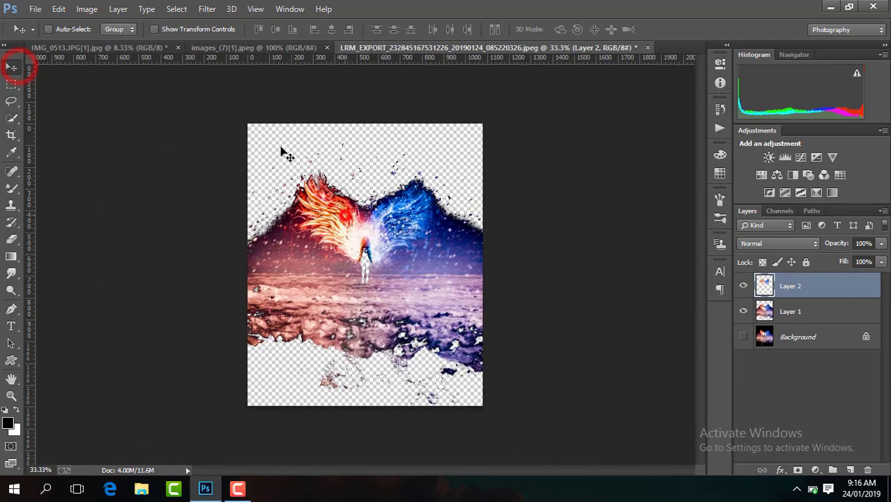
pyautogui.moveTo(286, 153)
pyautogui.mouseDown()
pyautogui.moveTo(134, 51)
pyautogui.moveTo(309, 199)
pyautogui.moveTo(395, 248)
pyautogui.moveTo(440, 211)
pyautogui.mouseUp()
pyautogui.press('Return')
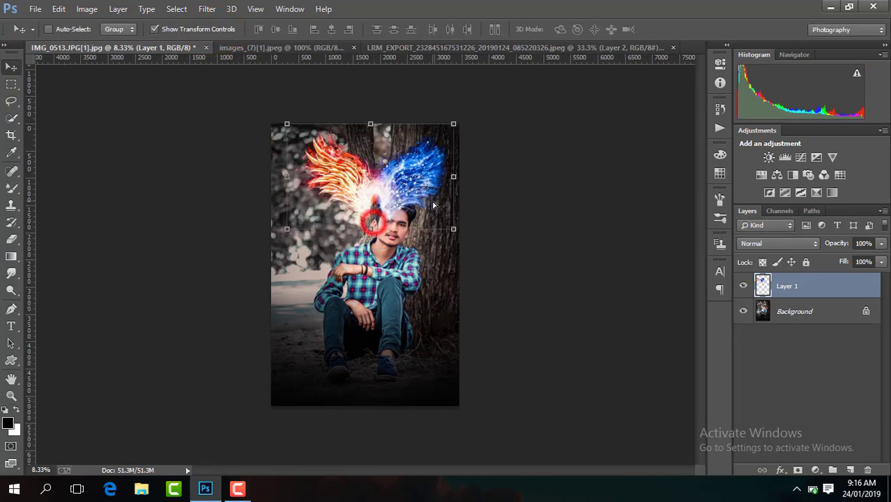
# Set the wings layer's blend mode to Screen, shift it toward the portrait's left edge and scale it to about 76%.
pyautogui.click(771, 242)
pyautogui.click(756, 112)
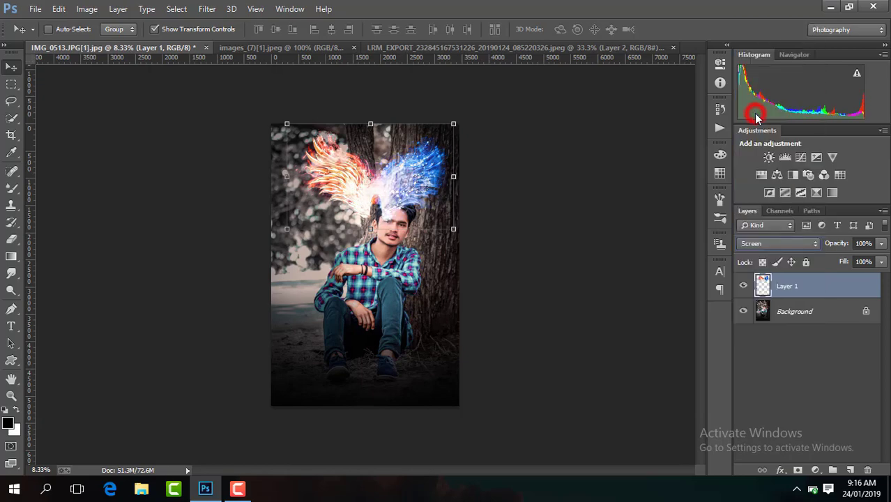
pyautogui.moveTo(434, 175); pyautogui.dragTo(399, 183)
pyautogui.click(420, 239)
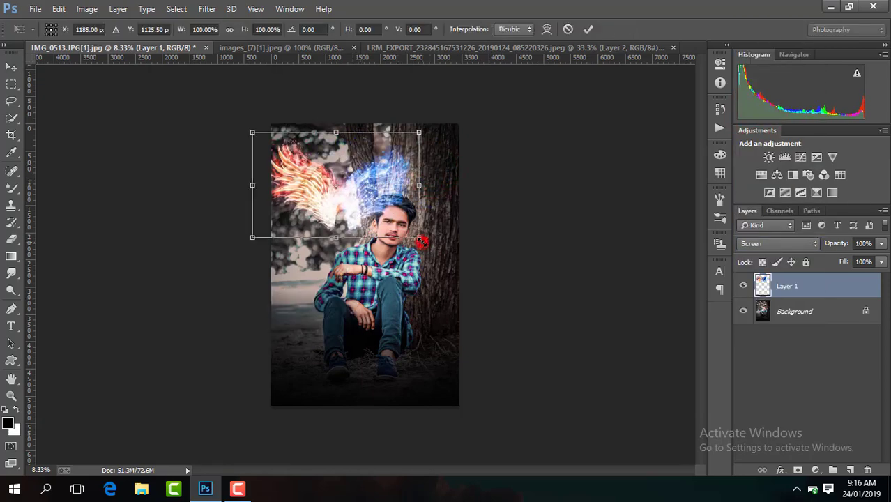
pyautogui.moveTo(421, 239); pyautogui.dragTo(398, 225)
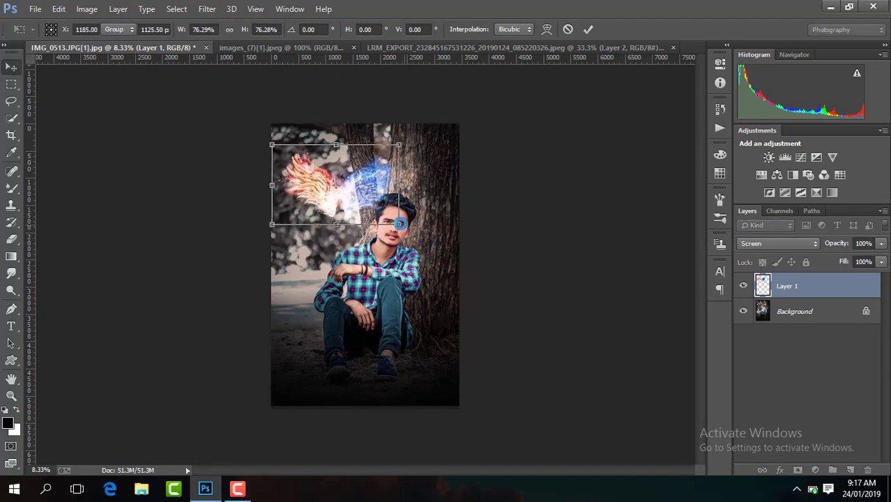
pyautogui.press('Return')
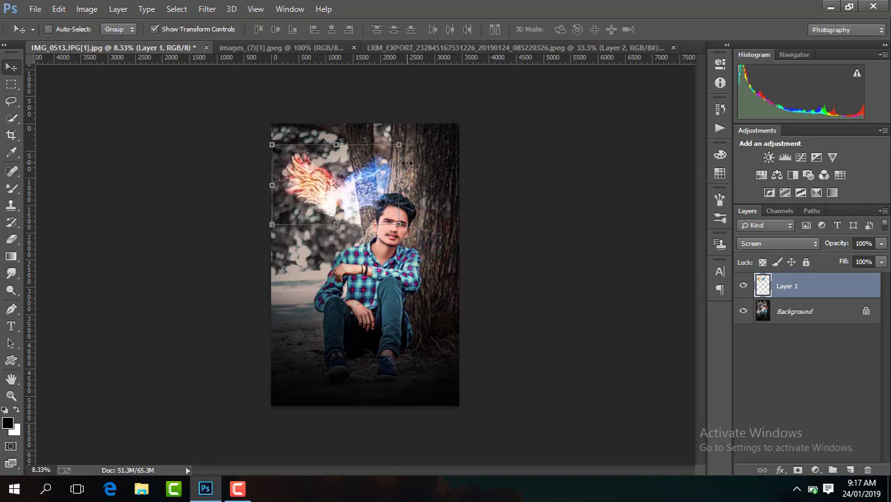
# Rotate the wings layer about -31° and nudge it toward the man's head.
pyautogui.moveTo(394, 182); pyautogui.dragTo(382, 120)
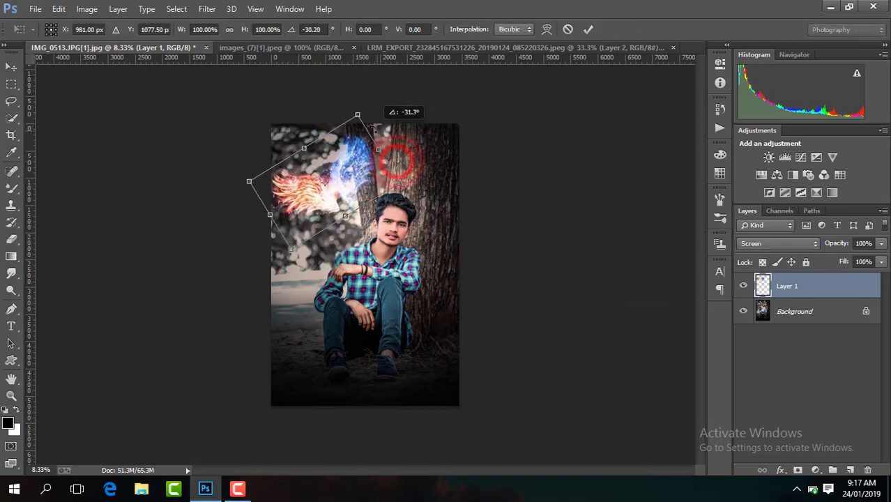
pyautogui.click(590, 28)
pyautogui.hotkey('ctrl', '+')
pyautogui.hotkey('ctrl', '+')
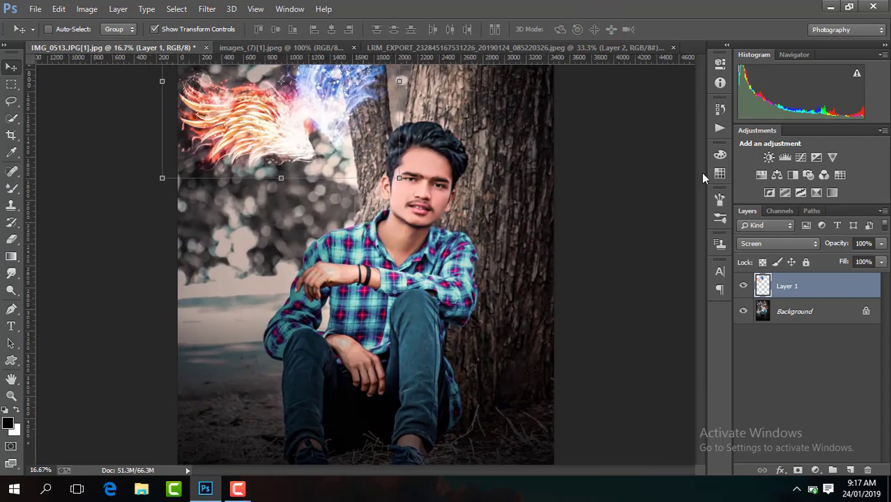
pyautogui.moveTo(702, 220); pyautogui.dragTo(701, 175)
pyautogui.moveTo(327, 182); pyautogui.dragTo(333, 184)
pyautogui.hotkey('ctrl', '-')
pyautogui.hotkey('ctrl', '-')
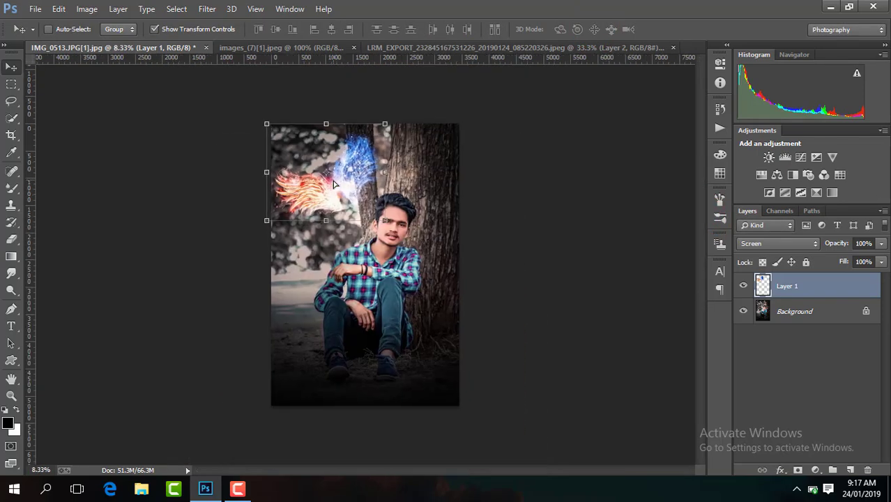
pyautogui.hotkey('ctrl', '-')
pyautogui.hotkey('ctrl', '-')
pyautogui.hotkey('ctrl', '-')
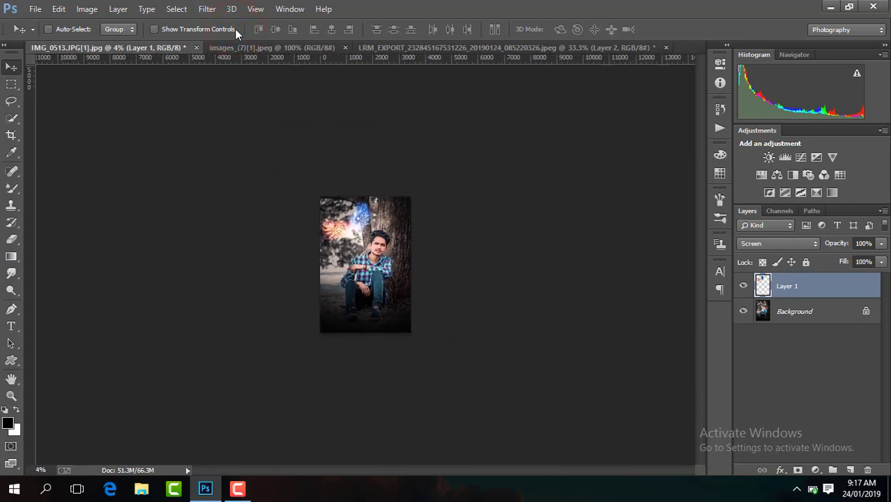
# Duplicate the wings layer, move the copy down by the man's feet, scale it to 62.75% and rotate it 30°.
pyautogui.hotkey('ctrl', '+')
pyautogui.hotkey('ctrl', '+')
pyautogui.hotkey('ctrl', '+')
pyautogui.hotkey('ctrl', 'j')
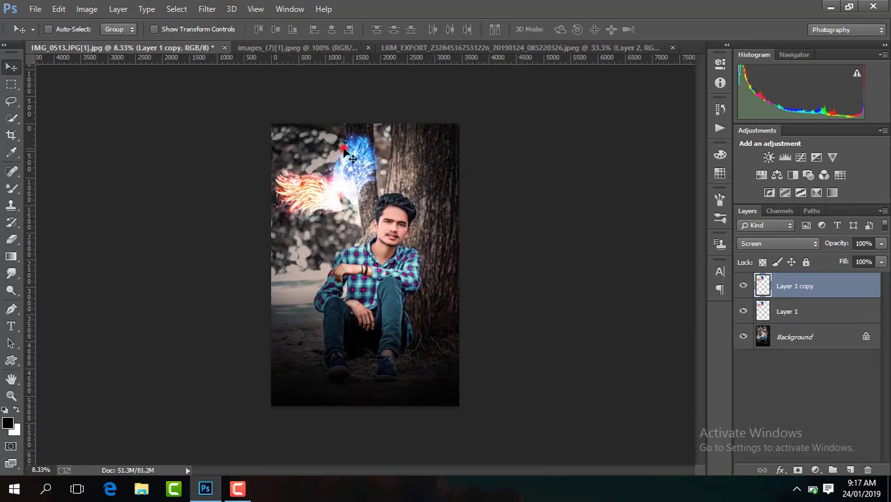
pyautogui.moveTo(347, 154); pyautogui.dragTo(452, 335)
pyautogui.click(228, 31)
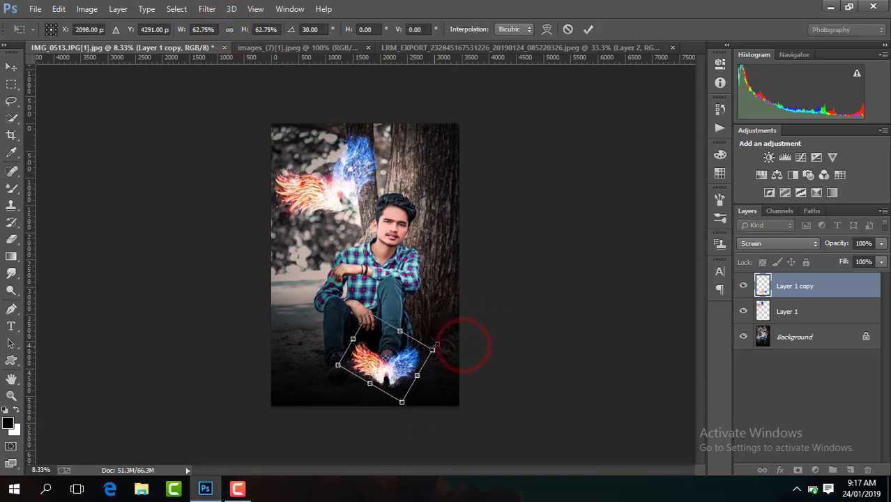
pyautogui.press('Return')
# Rotate the small wings copy slightly clockwise and position it beside the man's shoe at the portrait's lower-right edge.
pyautogui.moveTo(406, 356); pyautogui.dragTo(437, 326)
pyautogui.hotkey('ctrl', '+')
pyautogui.hotkey('ctrl', '+')
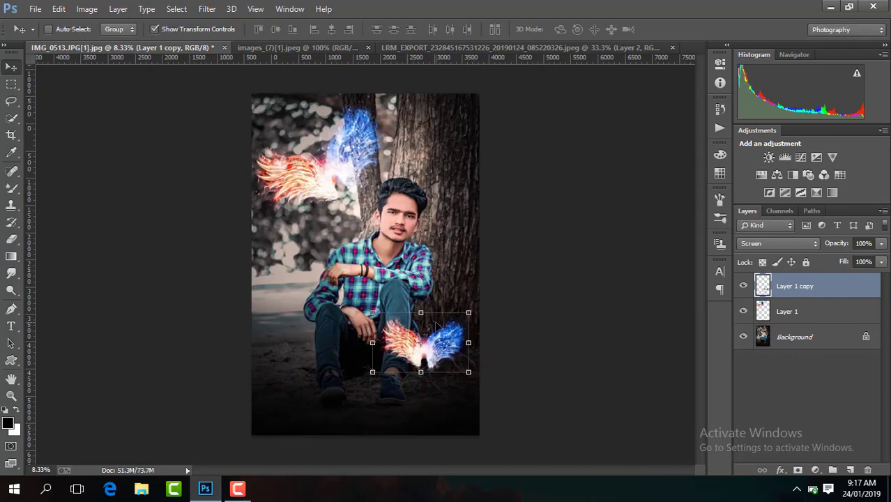
pyautogui.click(700, 237)
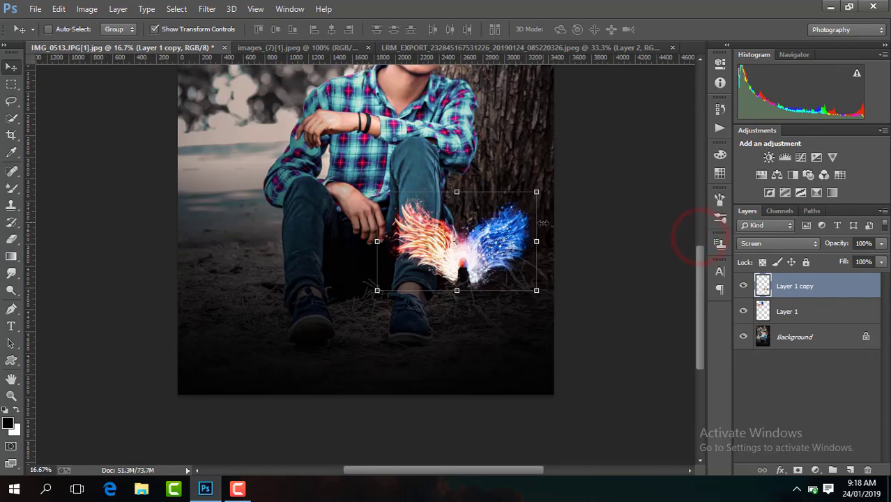
pyautogui.moveTo(542, 223); pyautogui.dragTo(555, 219)
pyautogui.doubleClick(495, 248)
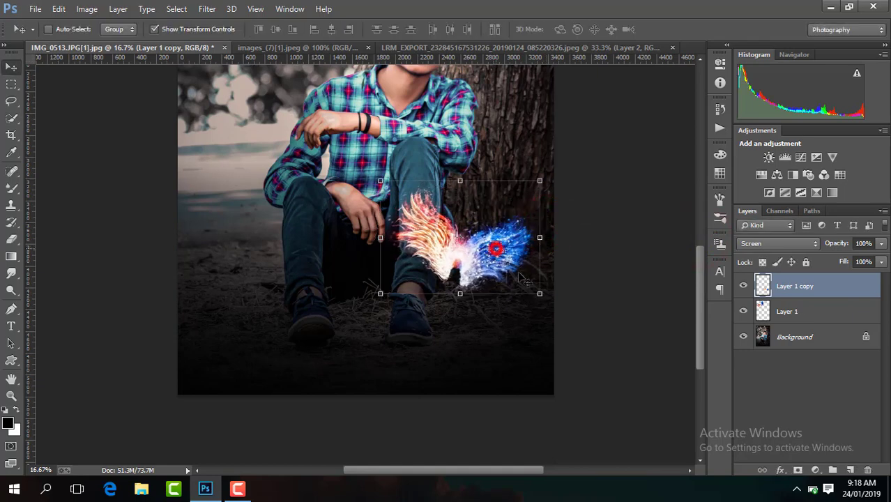
pyautogui.moveTo(521, 278); pyautogui.dragTo(508, 254)
pyautogui.hotkey('ctrl', '-')
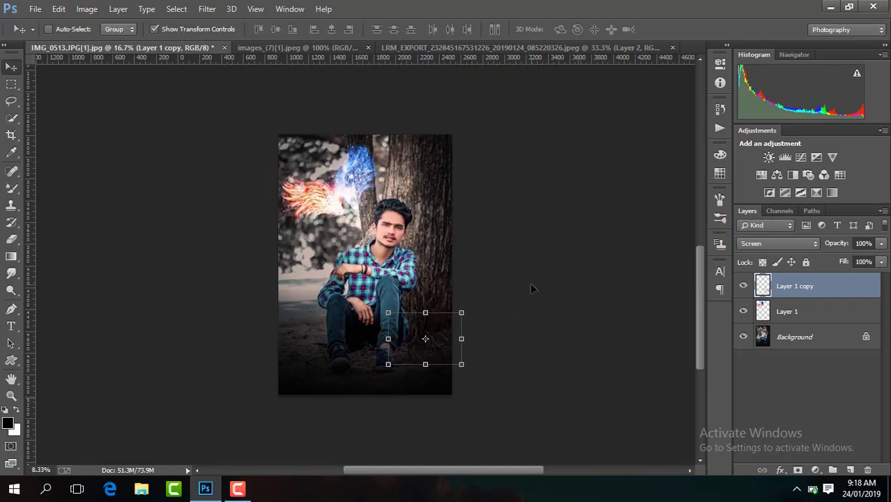
pyautogui.hotkey('ctrl', '-')
pyautogui.hotkey('ctrl', '+')
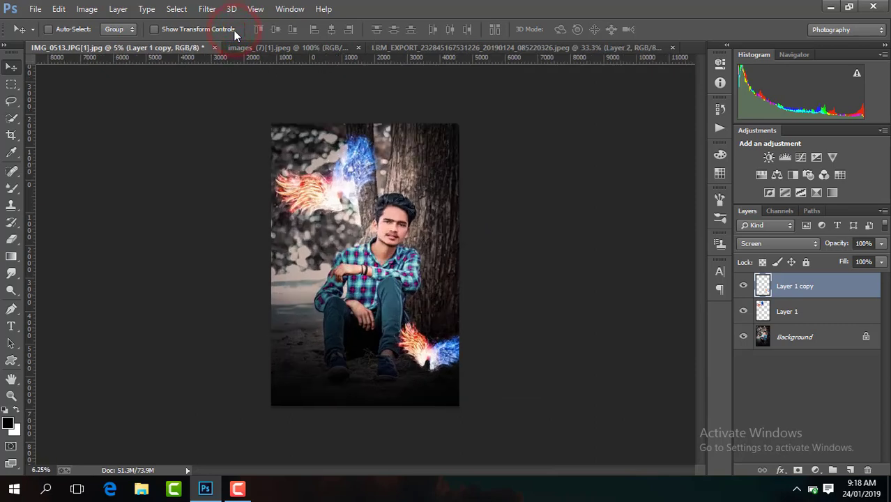
pyautogui.moveTo(460, 342)
pyautogui.mouseDown()
pyautogui.moveTo(443, 320)
pyautogui.moveTo(460, 251)
pyautogui.moveTo(457, 300)
pyautogui.moveTo(353, 263)
pyautogui.moveTo(469, 326)
pyautogui.moveTo(469, 344)
pyautogui.mouseUp()
# Flatten both wings layers into the portrait and duplicate the Background layer.
pyautogui.click(743, 286)
pyautogui.click(744, 286)
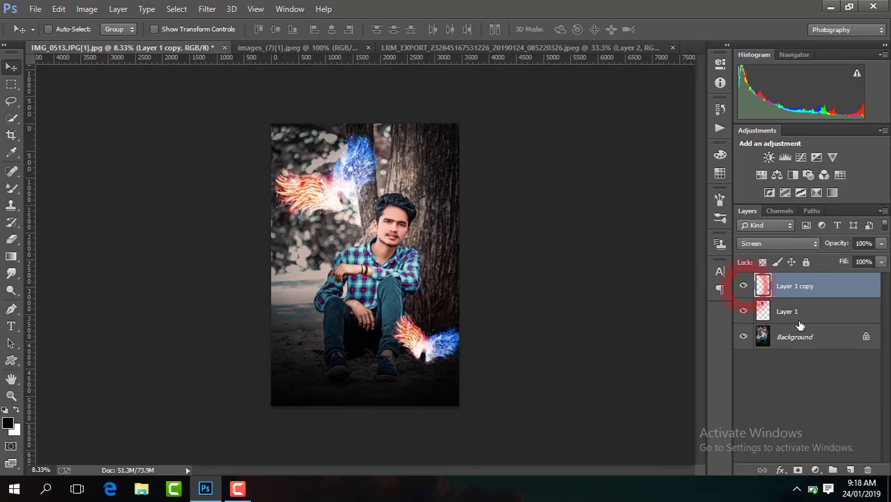
pyautogui.rightClick(800, 288)
pyautogui.click(592, 389)
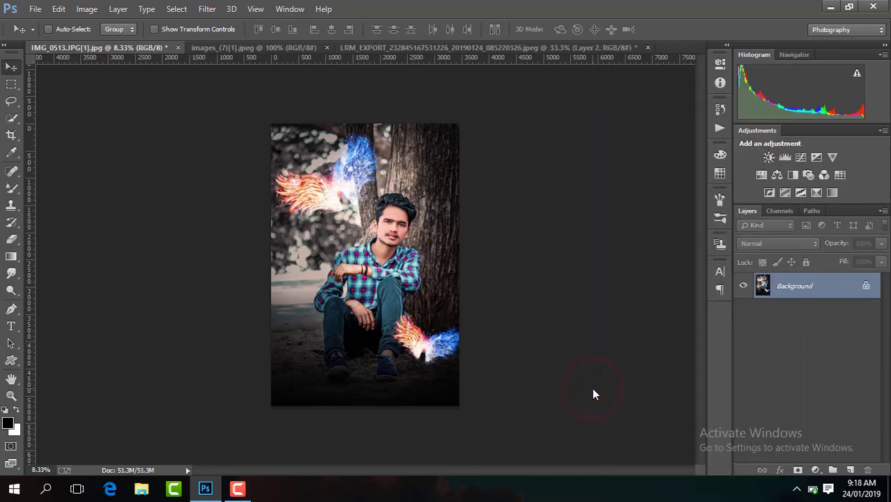
pyautogui.hotkey('ctrl', 'j')
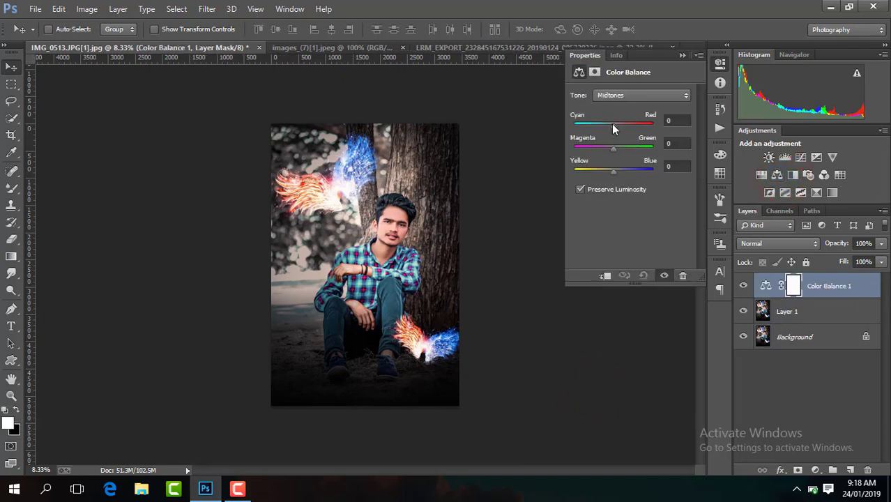
# Set the Color Balance adjustment's midtones Cyan–Red value to -41 and flatten the image.
pyautogui.moveTo(611, 124); pyautogui.dragTo(608, 130)
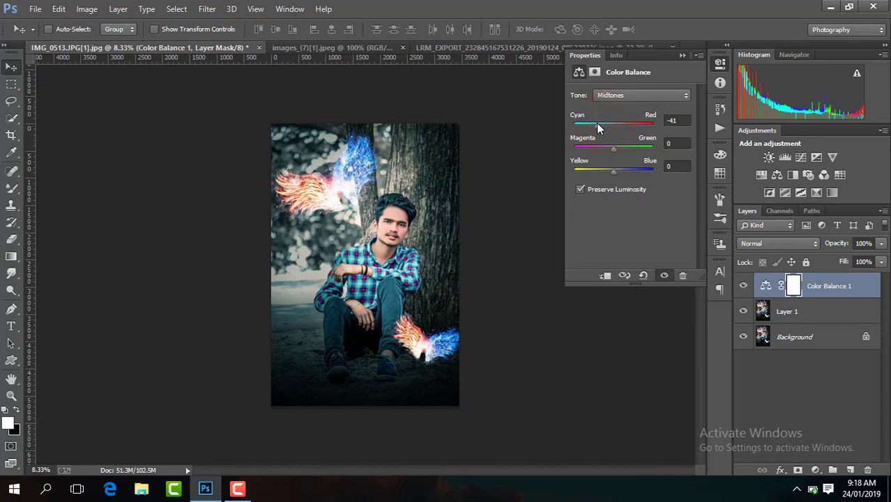
pyautogui.click(681, 55)
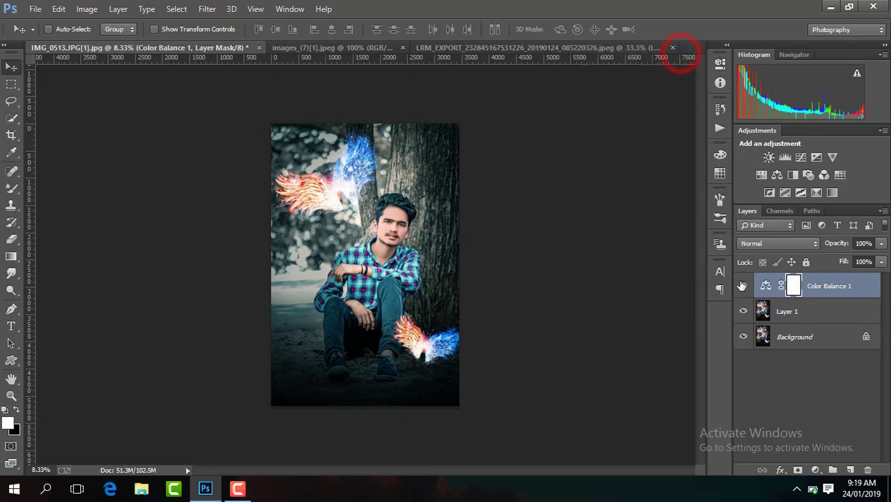
pyautogui.rightClick(825, 287)
pyautogui.click(607, 391)
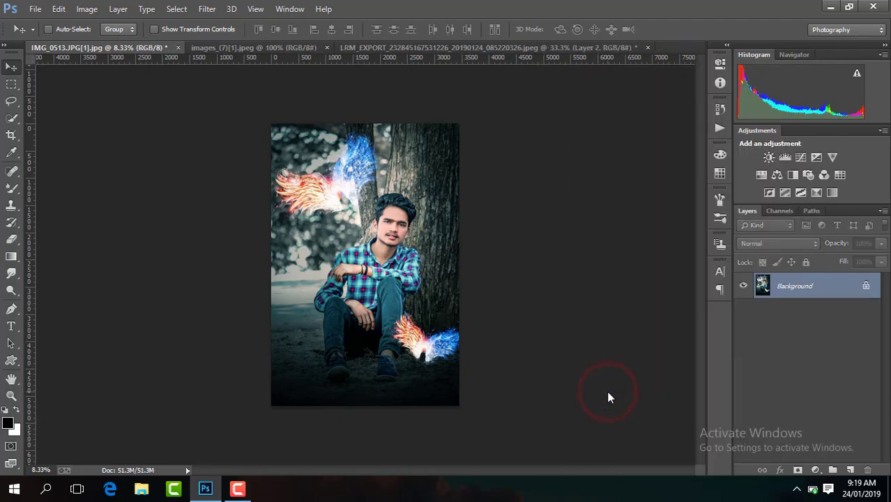
# Duplicate the Background layer and add a Selective Color adjustment with Black at +1% for the Blacks.
pyautogui.hotkey('ctrl', 'j')
pyautogui.click(800, 470)
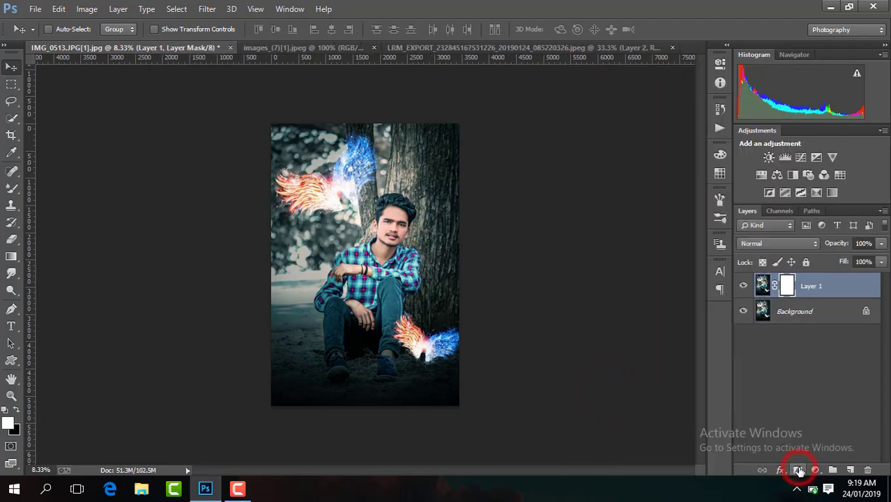
pyautogui.click(816, 470)
pyautogui.click(809, 458)
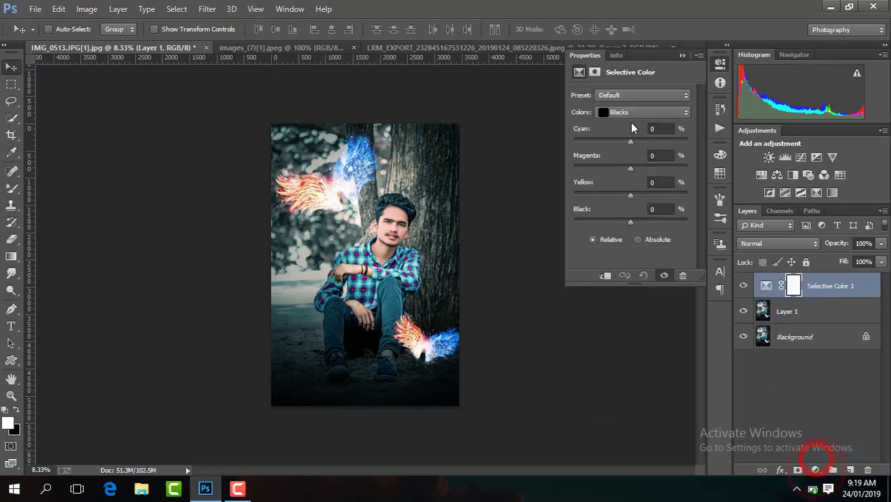
pyautogui.moveTo(631, 221); pyautogui.dragTo(634, 223)
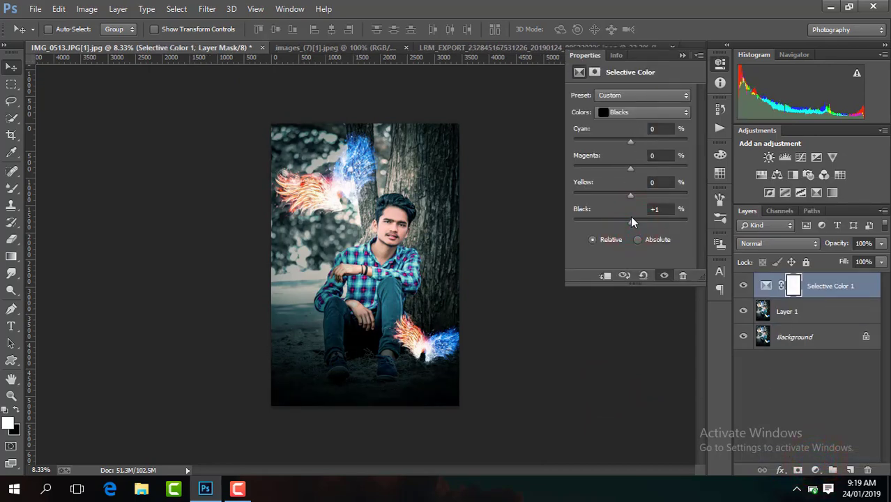
pyautogui.click(684, 55)
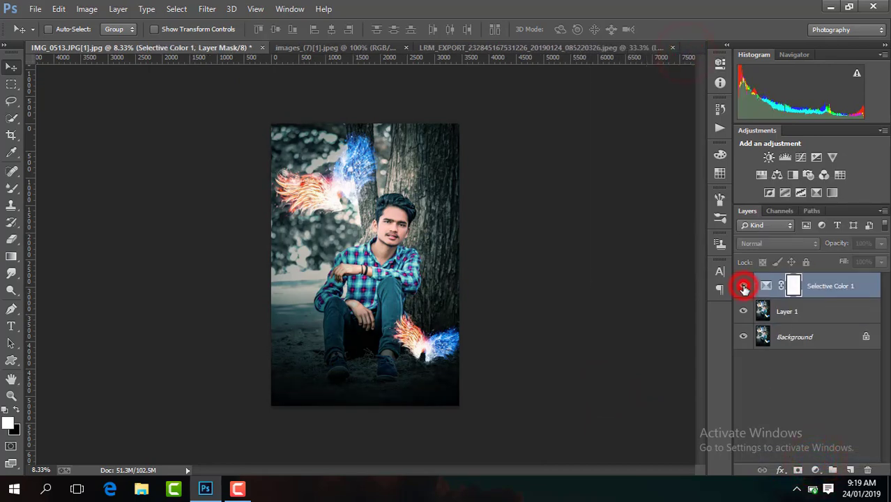
# Flatten the Selective Color adjustment into the image and duplicate the resulting Background layer.
pyautogui.rightClick(744, 286)
pyautogui.click(626, 387)
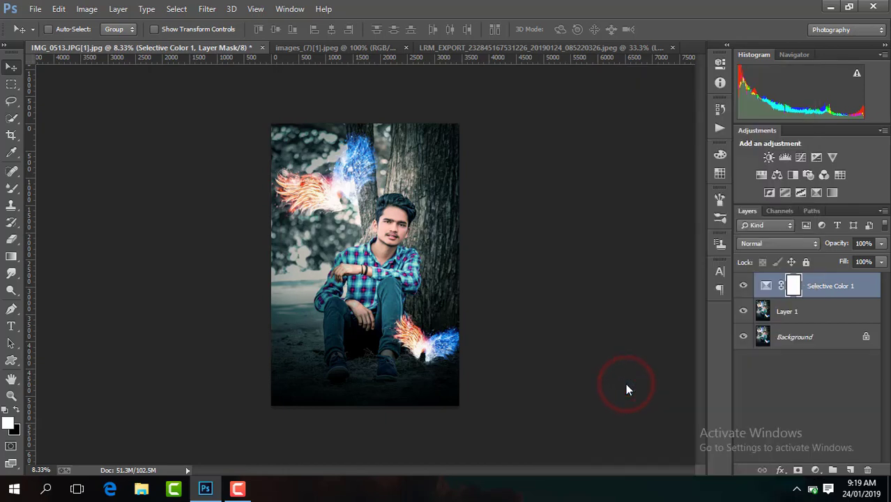
pyautogui.hotkey('ctrl', 'j')
# Open Layer 1 in the Camera Raw Filter, set Temperature to -10 and the Post Crop Vignetting amount to -17.
pyautogui.click(207, 8)
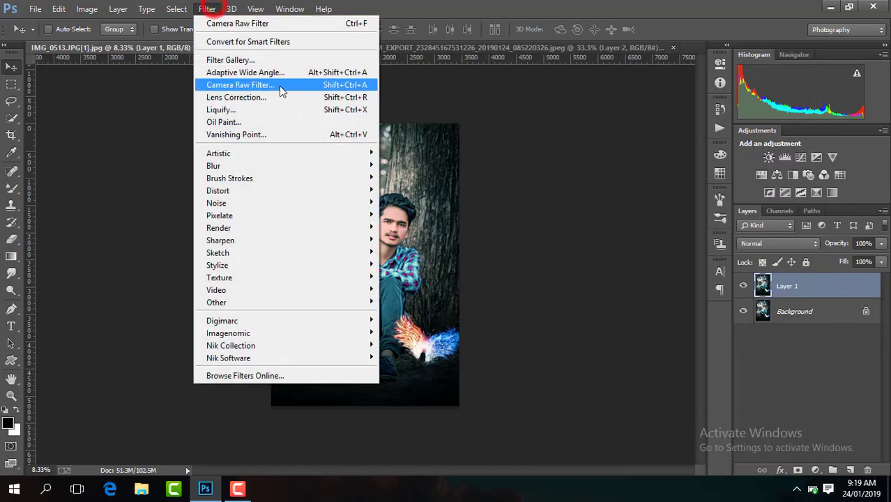
pyautogui.click(280, 87)
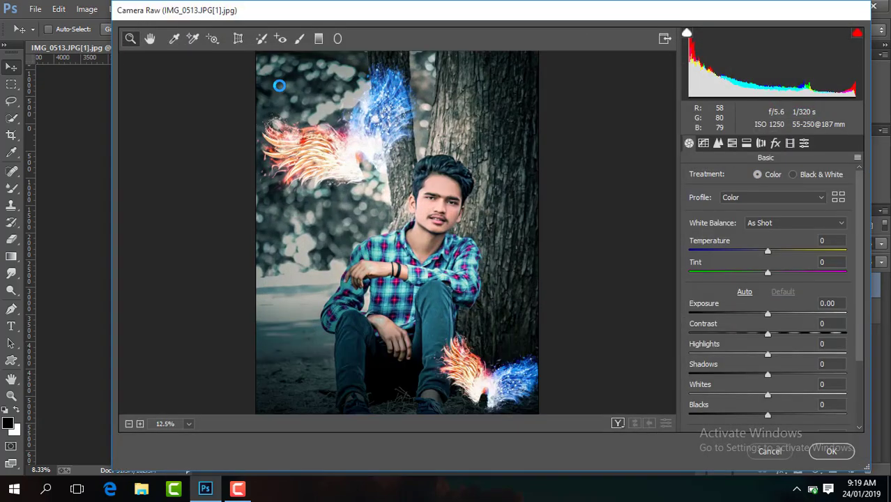
pyautogui.click(188, 423)
pyautogui.click(192, 406)
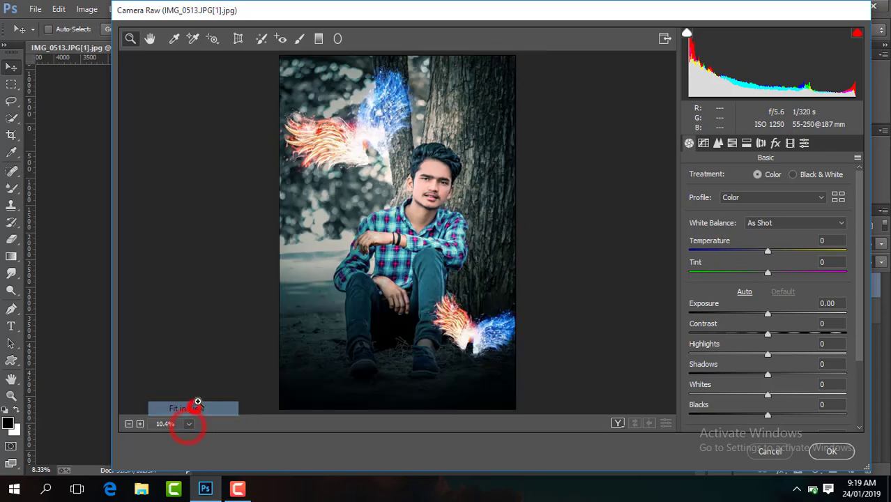
pyautogui.moveTo(767, 253); pyautogui.dragTo(759, 256)
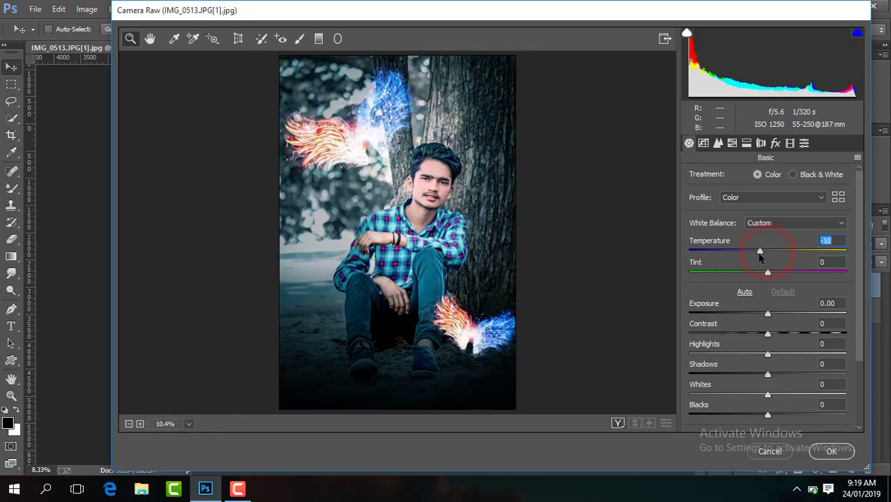
pyautogui.click(777, 145)
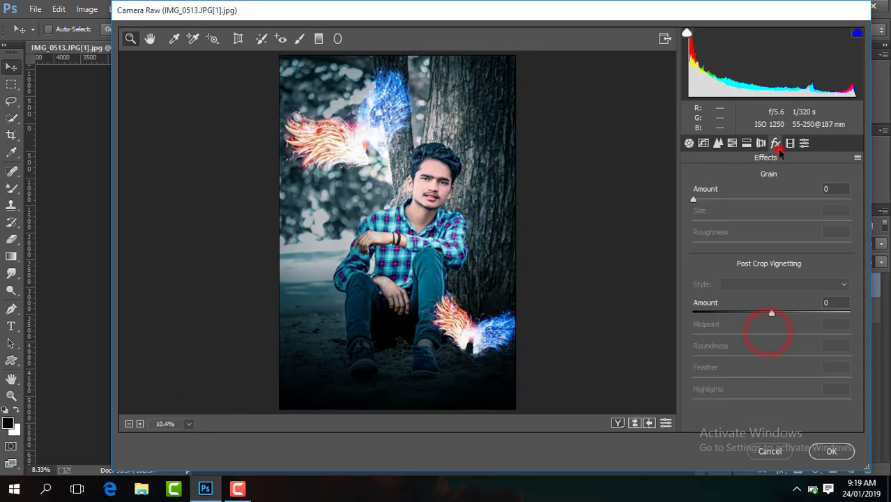
pyautogui.moveTo(771, 316); pyautogui.dragTo(759, 315)
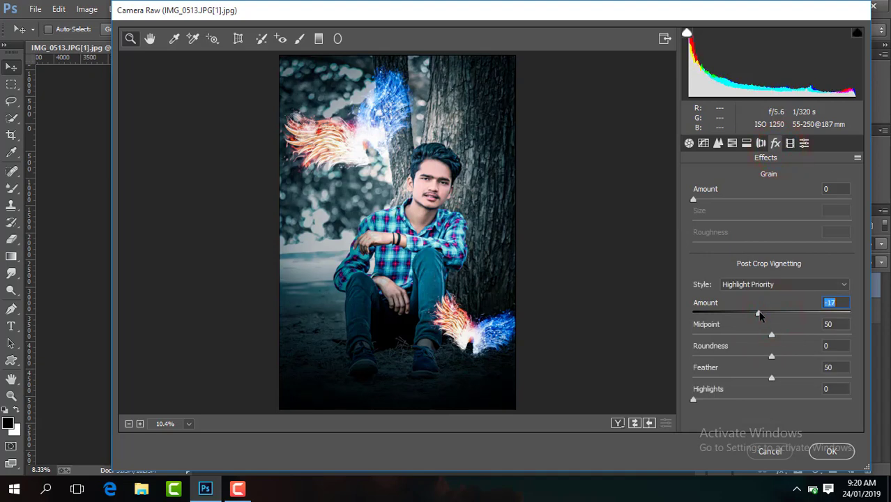
# In the HSL adjustments, set Oranges luminance to +5, Reds saturation to +14 and Oranges saturation to -6.
pyautogui.click(731, 143)
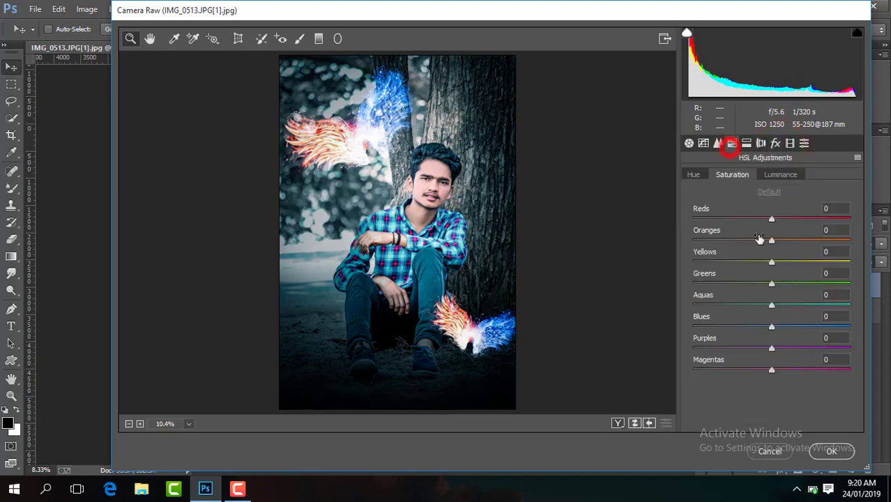
pyautogui.click(777, 176)
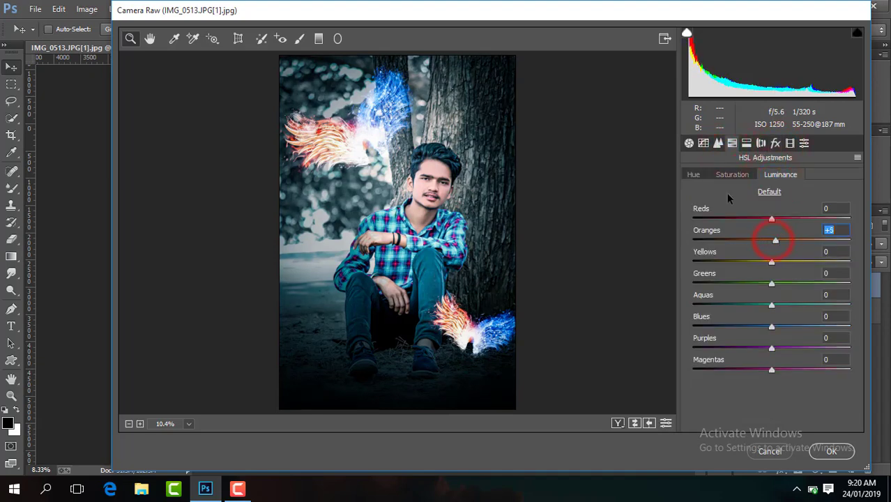
pyautogui.click(741, 178)
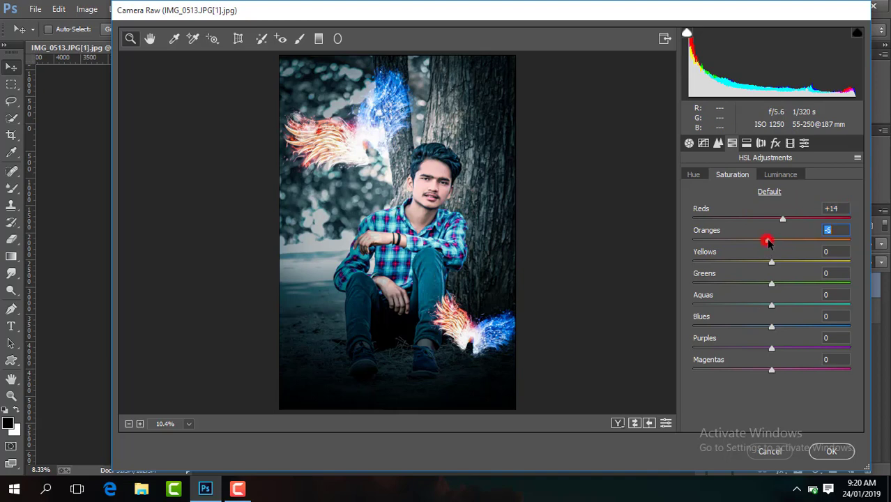
# Set the Sharpening amount to 27 and the Noise Reduction luminance to 18.
pyautogui.click(719, 143)
pyautogui.moveTo(690, 306); pyautogui.dragTo(718, 312)
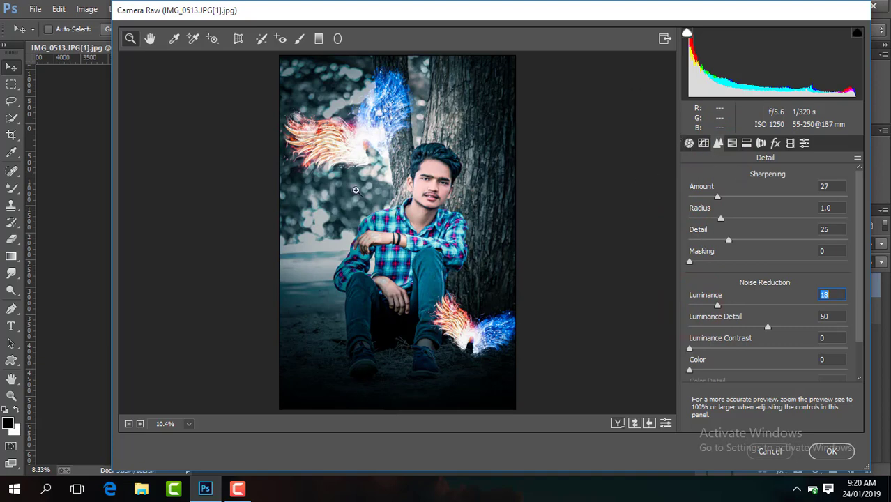
# Place a tall elliptical Radial Filter around the man, darkening the surroundings with Exposure -1.90, Contrast +14 and Clarity +7.
pyautogui.click(337, 39)
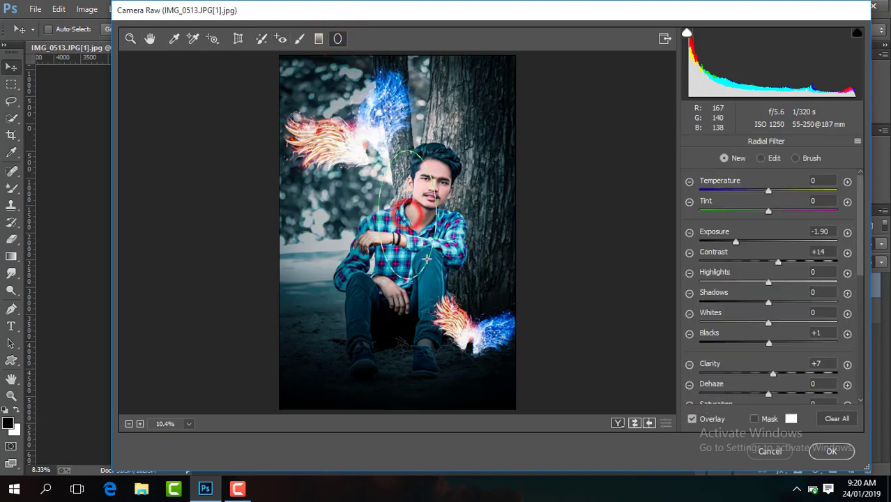
pyautogui.moveTo(406, 214); pyautogui.dragTo(473, 338)
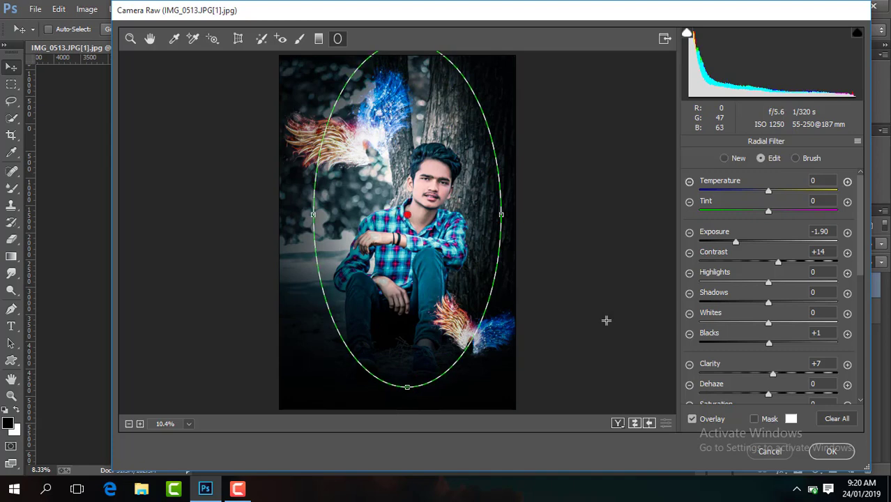
pyautogui.moveTo(437, 230); pyautogui.dragTo(438, 238)
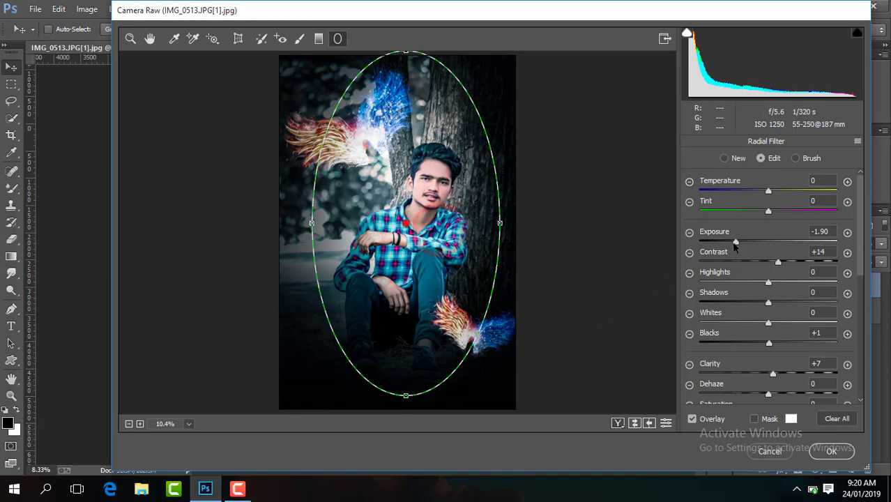
# Set the Radial Filter's Exposure to 0.00 and Temperature to -18, nudge its ellipse slightly left, and apply the Camera Raw edits.
pyautogui.moveTo(735, 239); pyautogui.dragTo(770, 249)
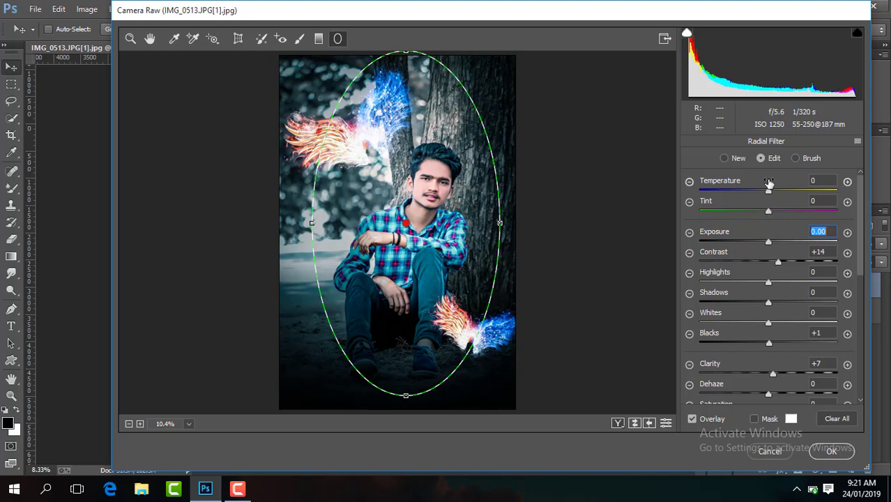
pyautogui.moveTo(768, 190); pyautogui.dragTo(757, 192)
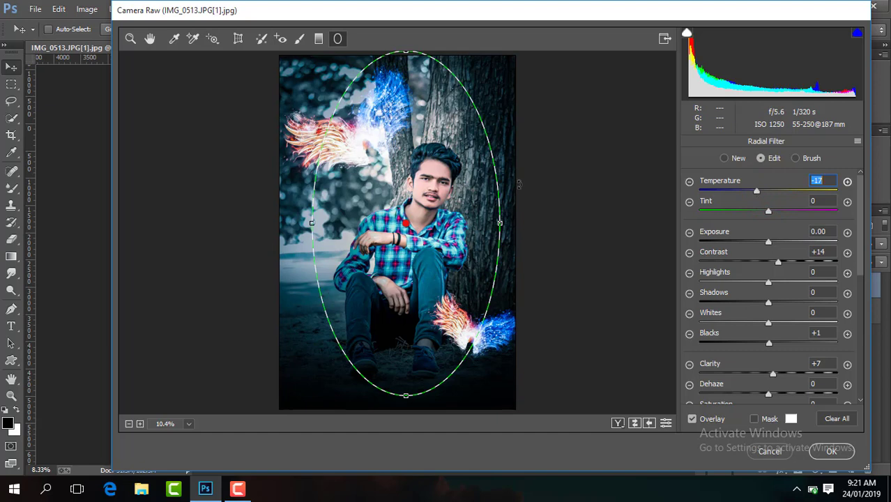
pyautogui.moveTo(472, 219); pyautogui.dragTo(468, 219)
pyautogui.moveTo(759, 192); pyautogui.dragTo(756, 192)
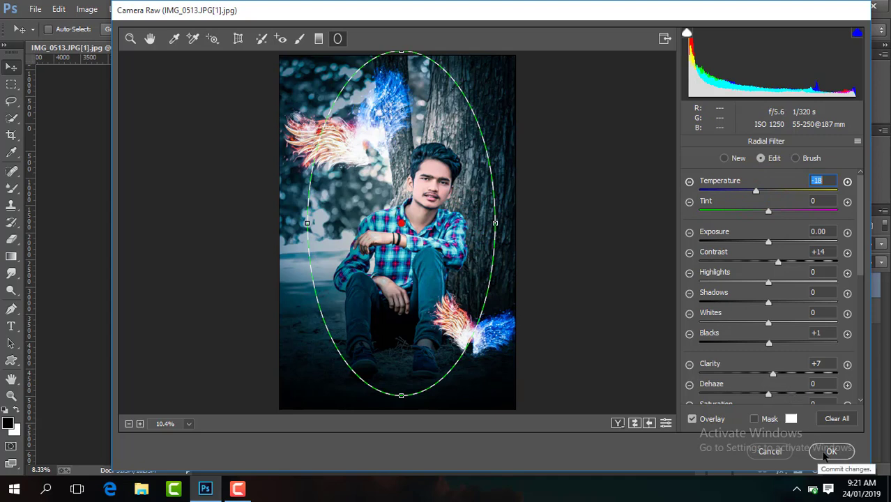
pyautogui.click(130, 39)
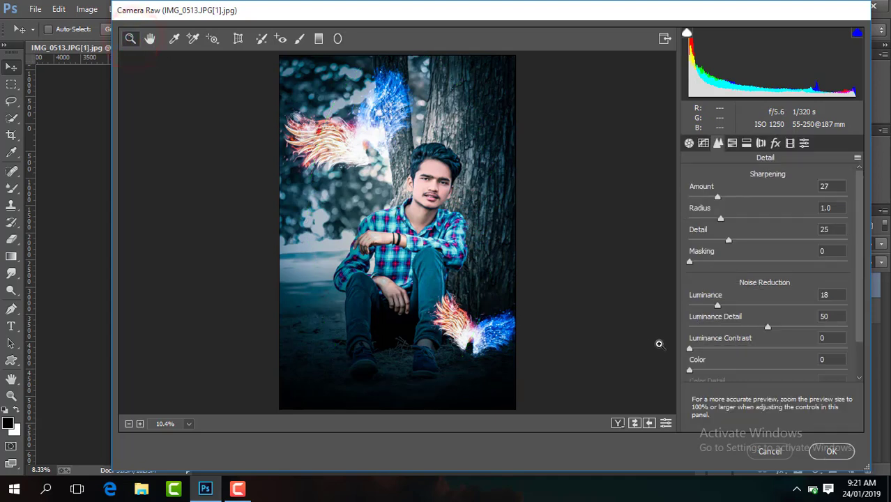
pyautogui.click(832, 451)
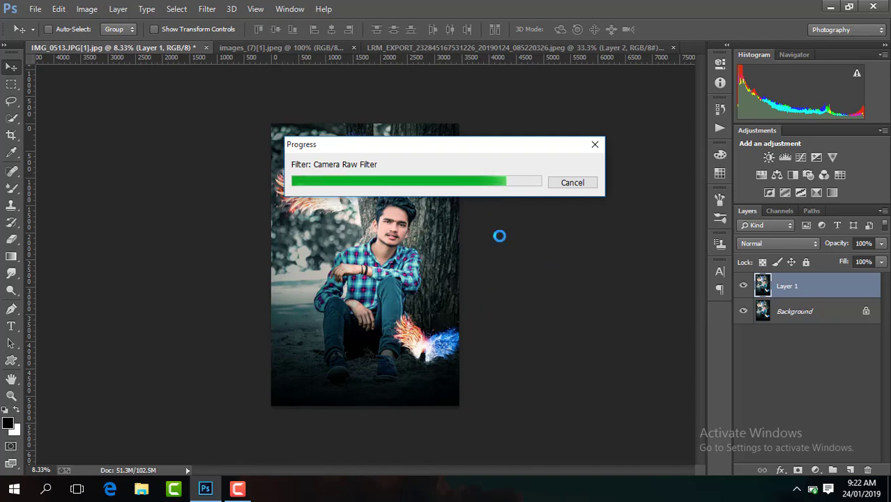
# Hide and reshow Layer 1 to compare the portrait before and after the Camera Raw grading.
pyautogui.click(240, 490)
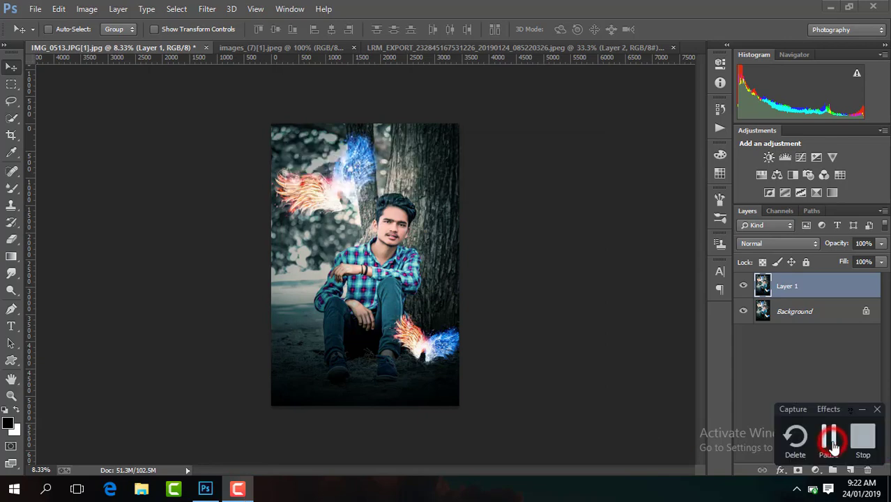
pyautogui.click(743, 287)
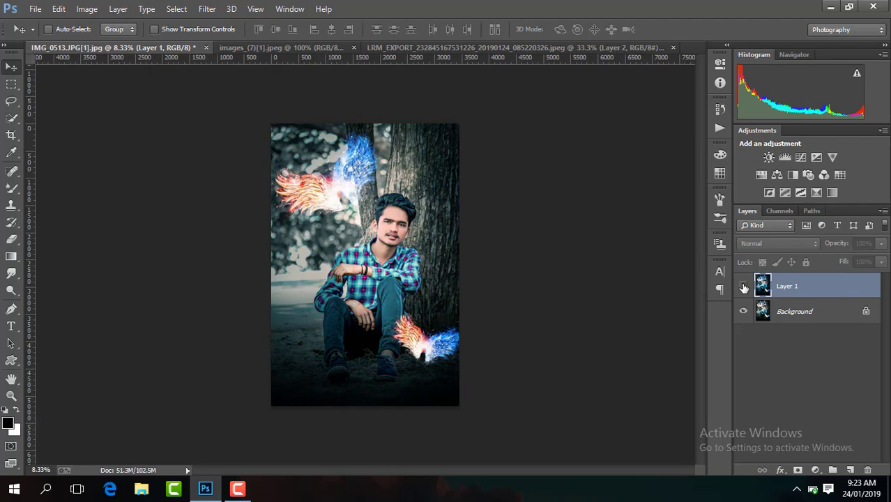
pyautogui.click(743, 287)
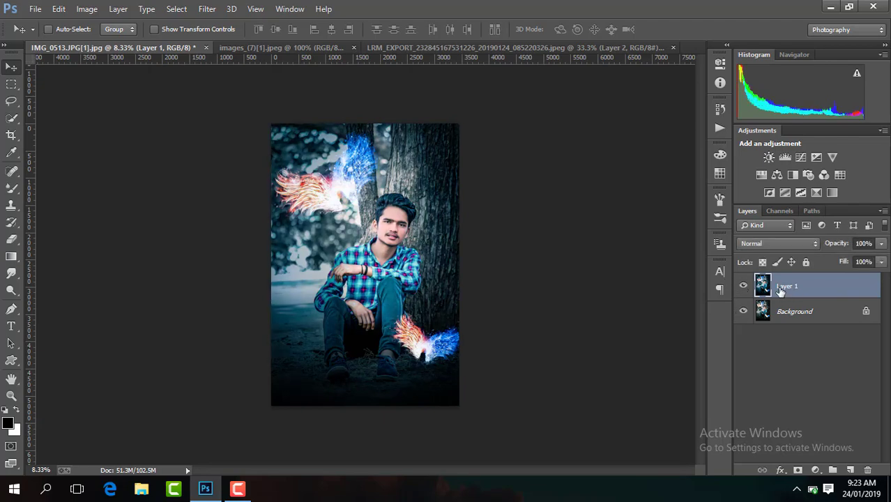
# Try to merge the visible layers.
pyautogui.rightClick(781, 292)
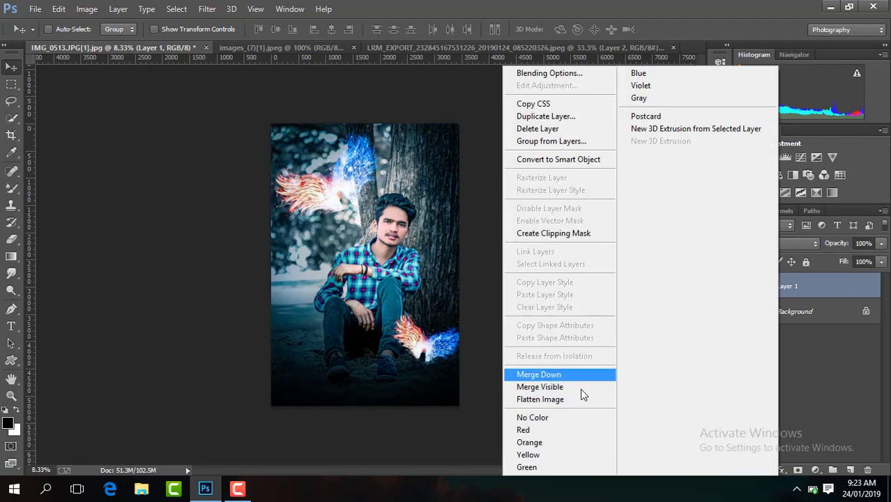
pyautogui.click(581, 389)
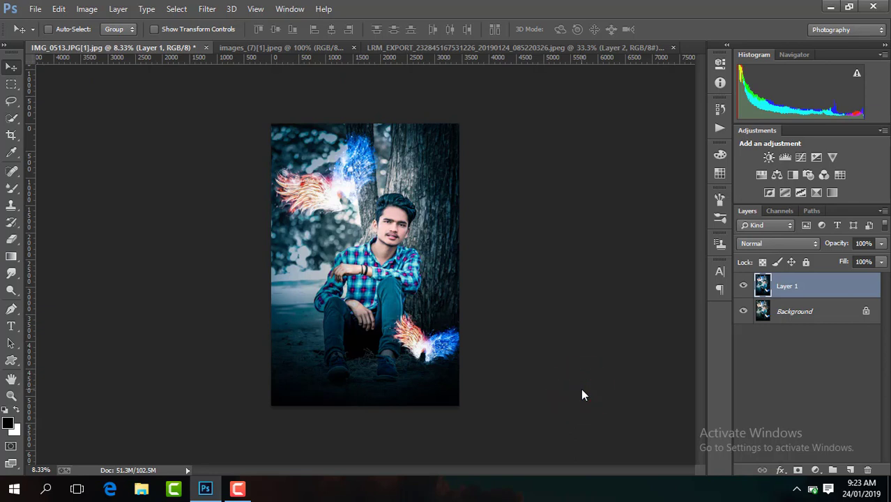
pyautogui.hotkey('ctrl', 'z')
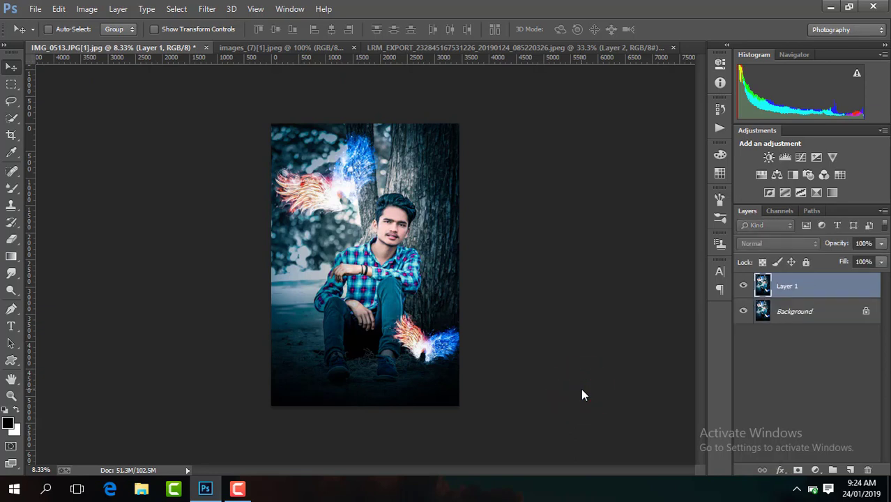
# Place the orange sparks picture "images (4)" from the background stock folder as an embedded layer.
pyautogui.hotkey('ctrl', '+')
pyautogui.hotkey('ctrl', '-')
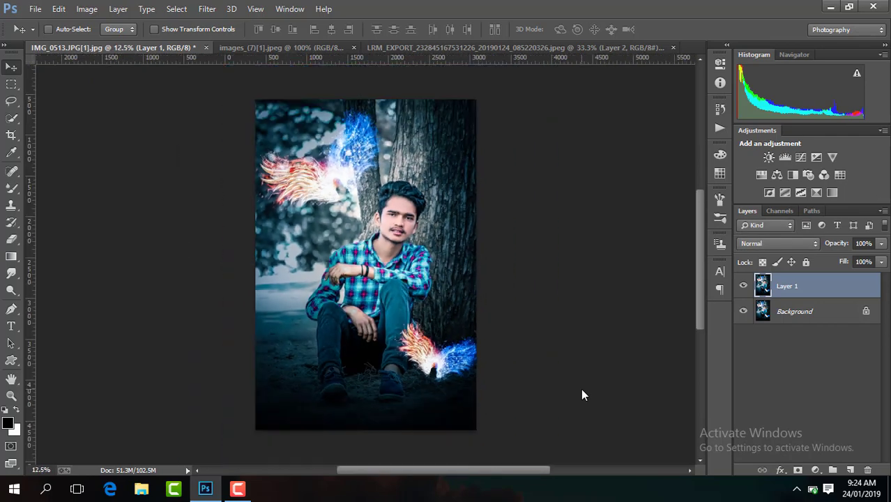
pyautogui.click(34, 9)
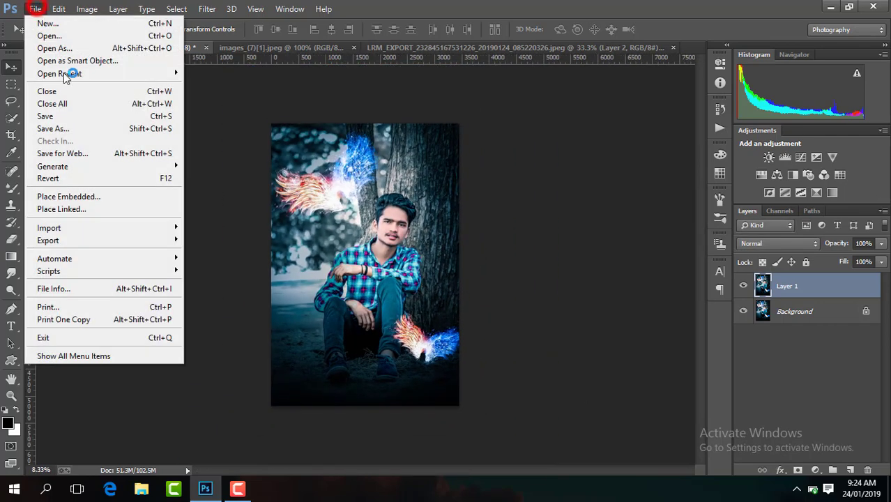
pyautogui.click(104, 196)
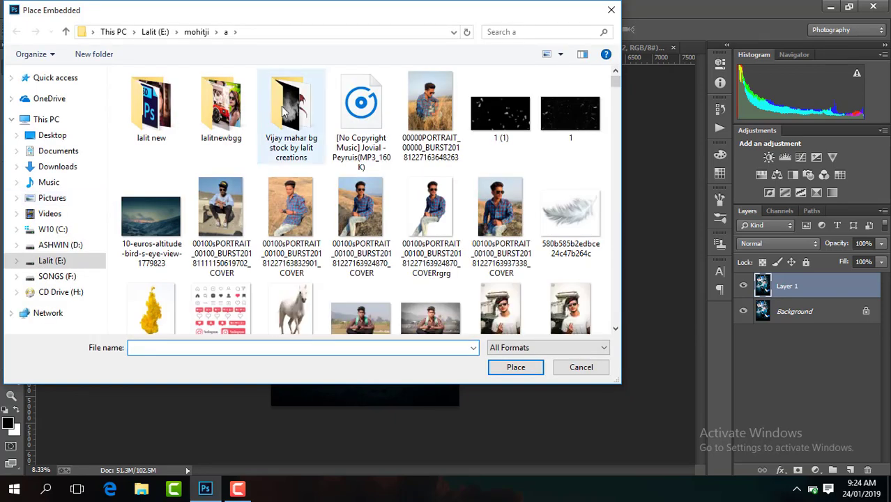
pyautogui.doubleClick(286, 108)
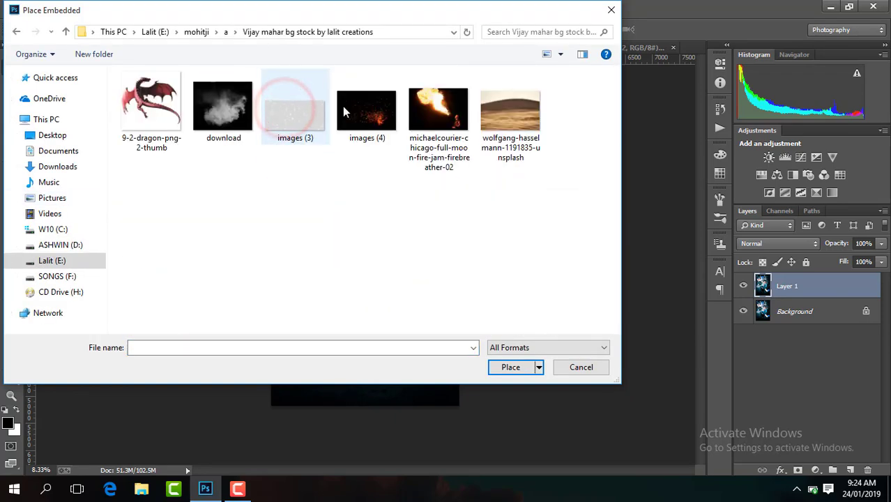
pyautogui.doubleClick(345, 110)
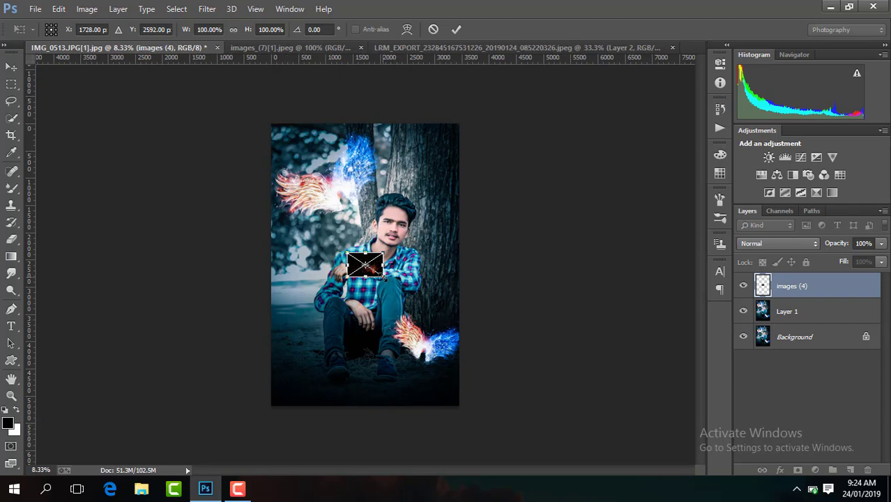
# Enlarge the placed sparks image to about 445% around its center and set its blend mode to Screen.
pyautogui.moveTo(383, 277); pyautogui.dragTo(449, 318)
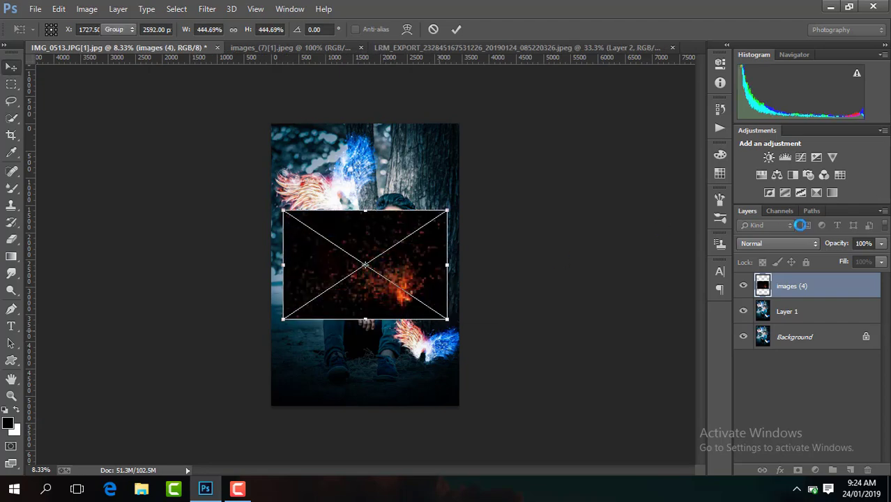
pyautogui.press('Return')
pyautogui.click(786, 243)
pyautogui.click(768, 112)
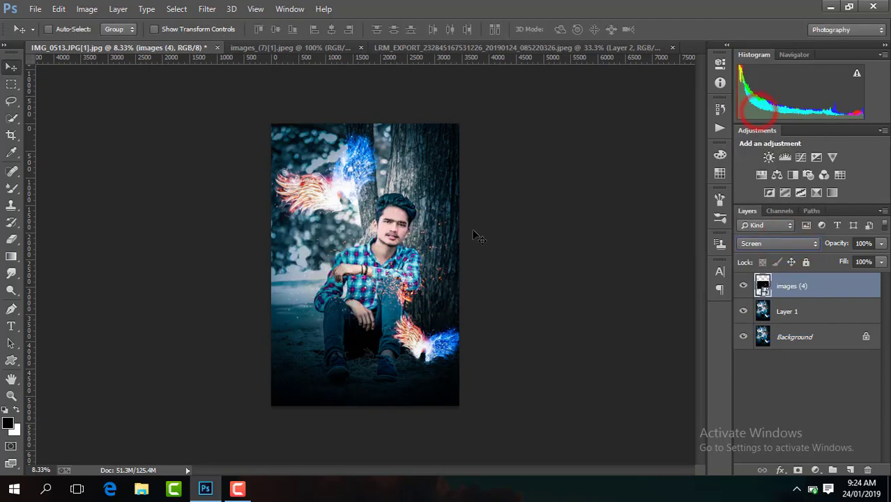
# Move the sparks layer over the large fire-and-ice wings in the upper left of the portrait.
pyautogui.moveTo(380, 284); pyautogui.dragTo(403, 322)
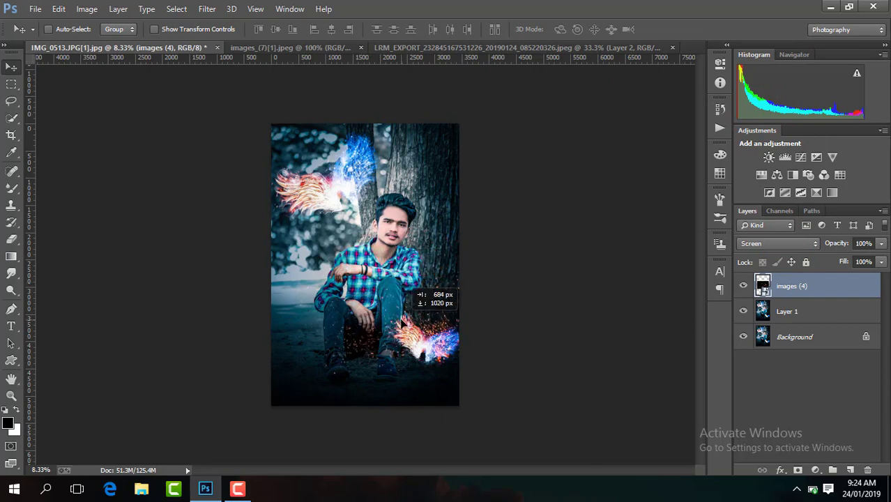
pyautogui.hotkey('ctrl', '+')
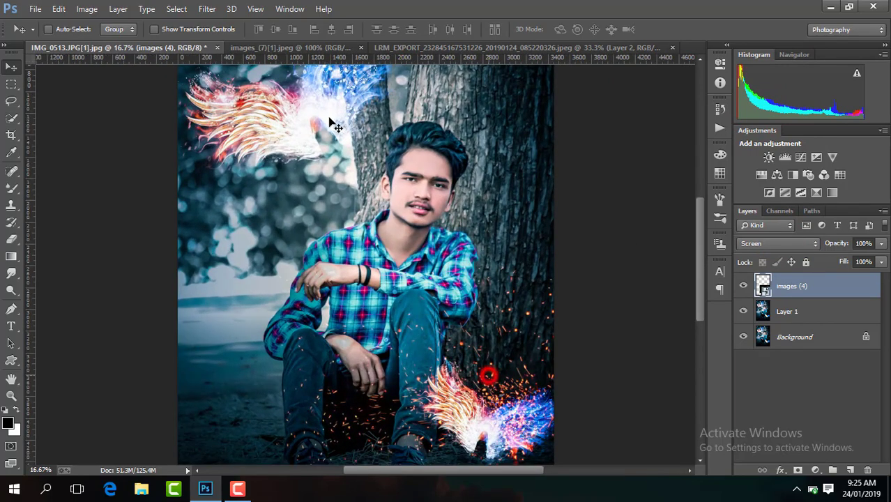
pyautogui.moveTo(335, 126); pyautogui.dragTo(329, 64)
pyautogui.click(703, 248)
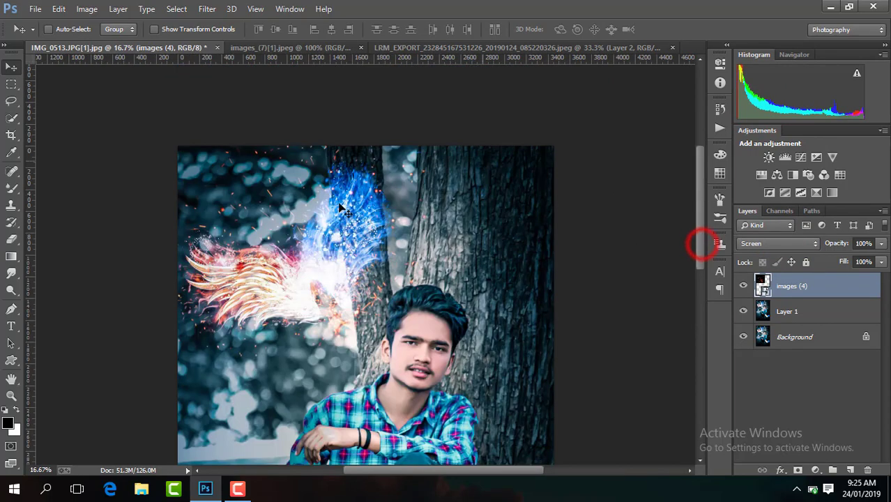
pyautogui.moveTo(339, 234); pyautogui.dragTo(331, 223)
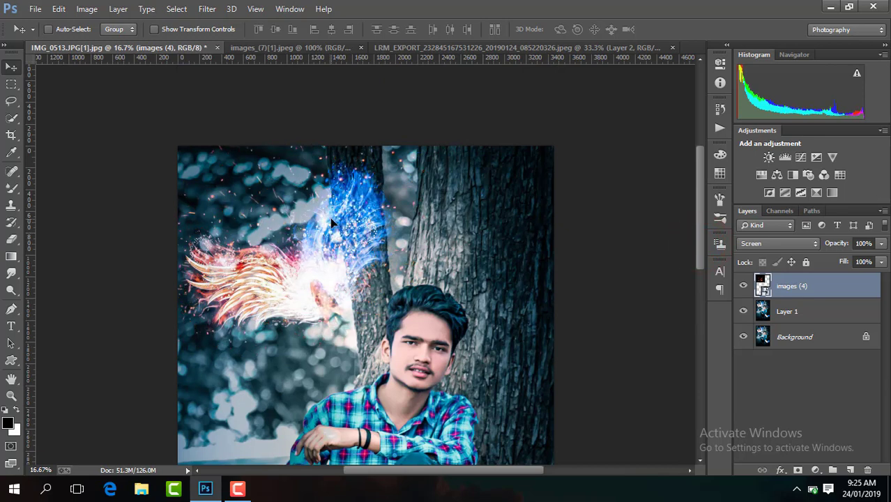
# Duplicate the sparks layer and move the copy over the small wings beside the man's feet.
pyautogui.hotkey('ctrl', '-')
pyautogui.hotkey('ctrl', '-')
pyautogui.hotkey('ctrl', '-')
pyautogui.hotkey('ctrl', '+')
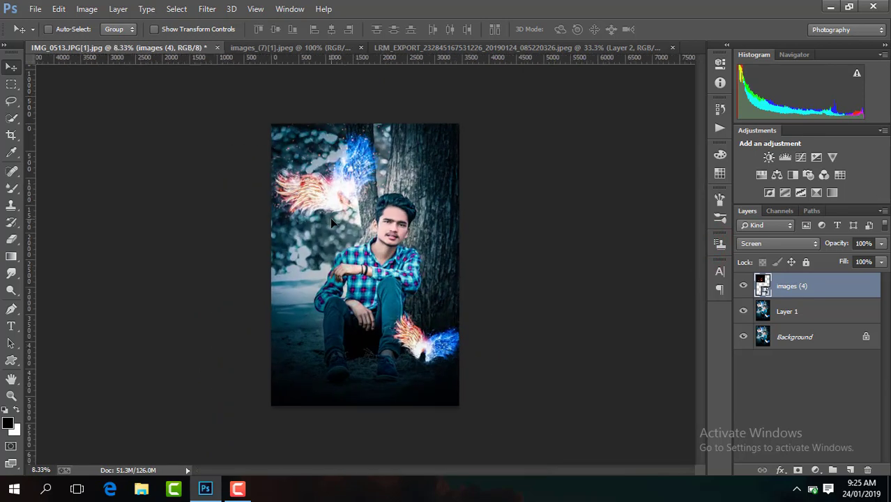
pyautogui.hotkey('ctrl', 'j')
pyautogui.moveTo(330, 218); pyautogui.dragTo(417, 337)
pyautogui.hotkey('ctrl', '+')
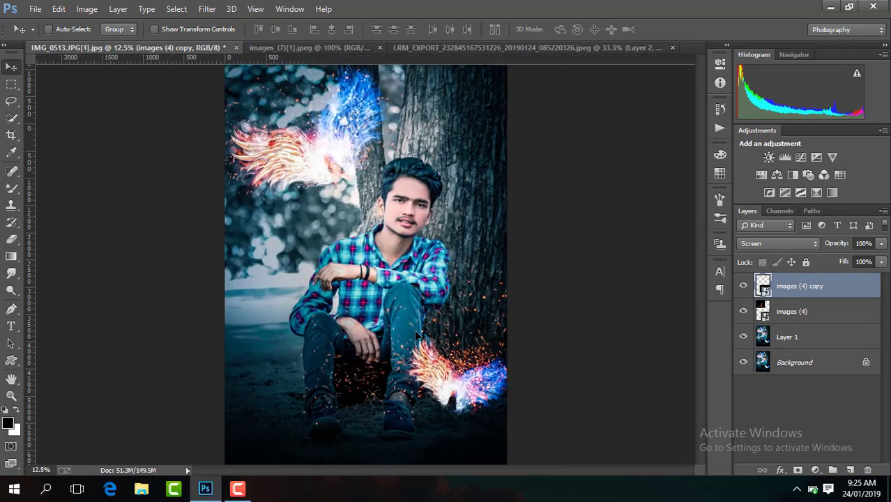
# Turn on the transform controls, scale the sparks copy down to about 332%, and shift it toward the lower-right wings.
pyautogui.click(210, 29)
pyautogui.moveTo(534, 263); pyautogui.dragTo(511, 284)
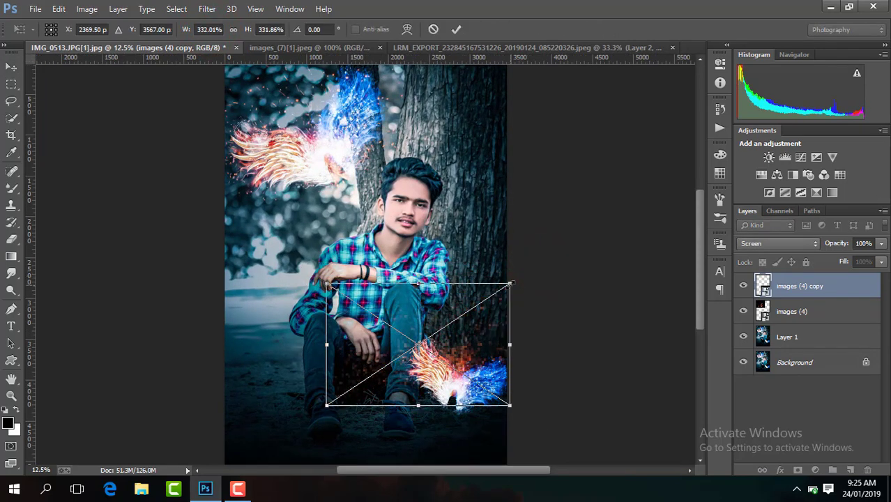
pyautogui.press('Return')
pyautogui.moveTo(479, 328); pyautogui.dragTo(530, 378)
pyautogui.press('Return')
# Shrink the sparks copy further, fine-tune its position around the lower-right wings, and turn off the transform controls.
pyautogui.moveTo(483, 340); pyautogui.dragTo(494, 342)
pyautogui.moveTo(550, 253); pyautogui.dragTo(551, 277)
pyautogui.moveTo(377, 257); pyautogui.dragTo(387, 272)
pyautogui.press('Return')
pyautogui.moveTo(436, 354); pyautogui.dragTo(494, 347)
pyautogui.click(433, 29)
pyautogui.click(483, 334)
pyautogui.hotkey('ctrl', '-')
pyautogui.click(225, 29)
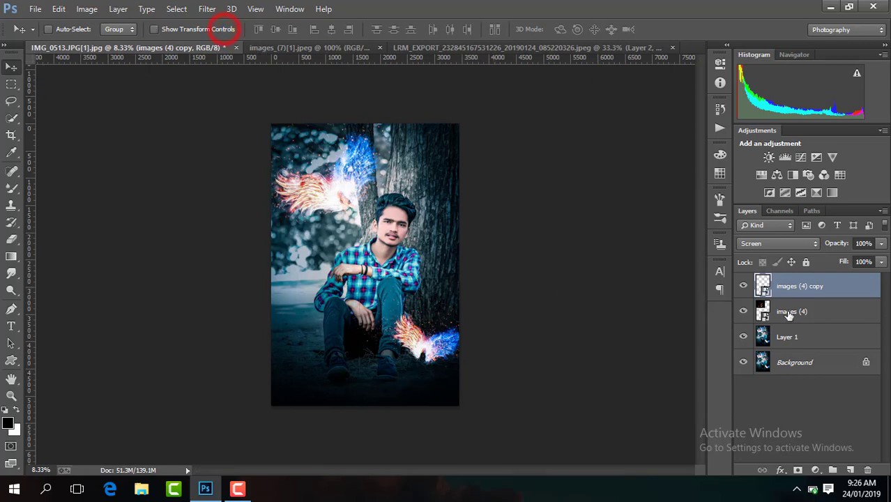
# Merge all layers into the Background and duplicate the merged image onto a new layer.
pyautogui.rightClick(597, 410)
pyautogui.click(575, 374)
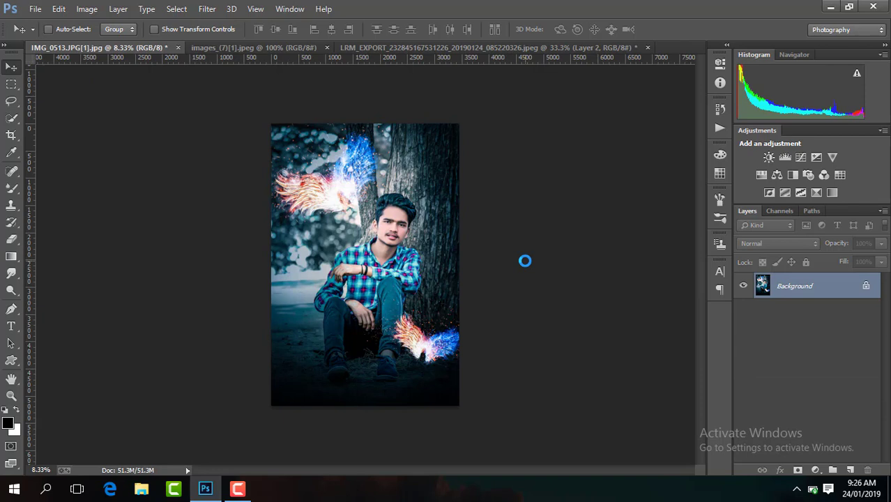
pyautogui.hotkey('ctrl', 'j')
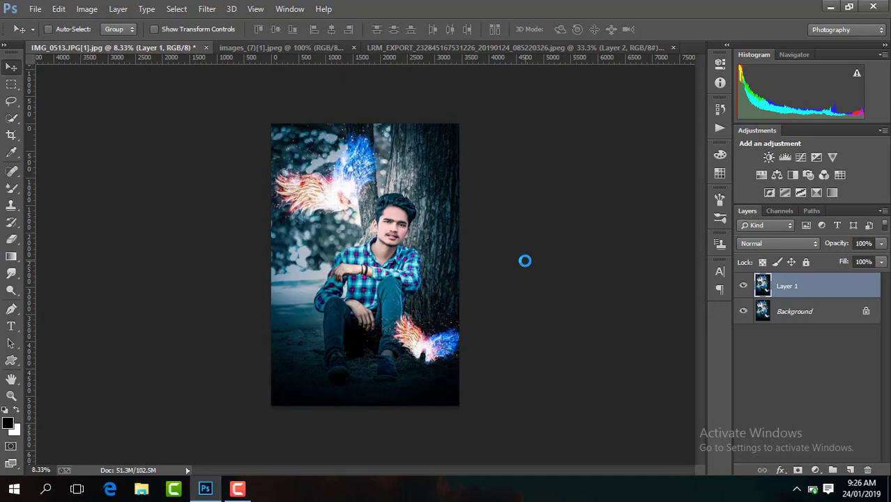
pyautogui.hotkey('ctrl', 'shift', 'a')
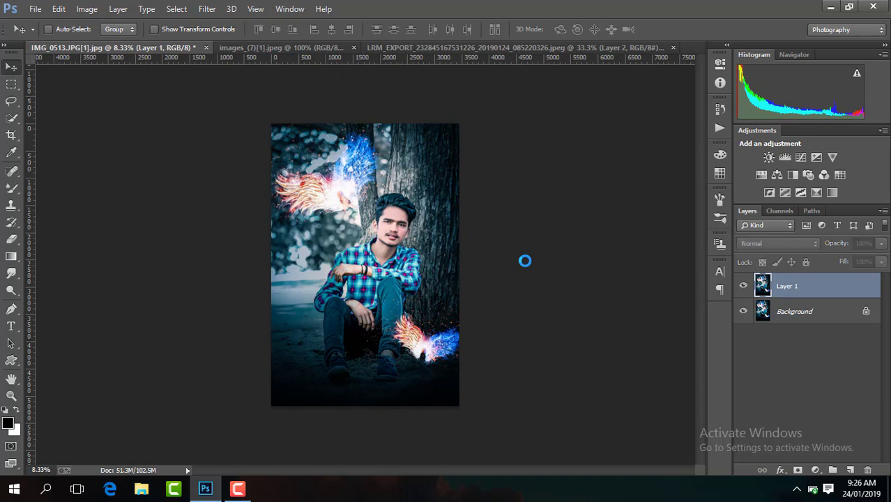
# Activate the Type tool with the duplicated layer selected.
pyautogui.press('t')
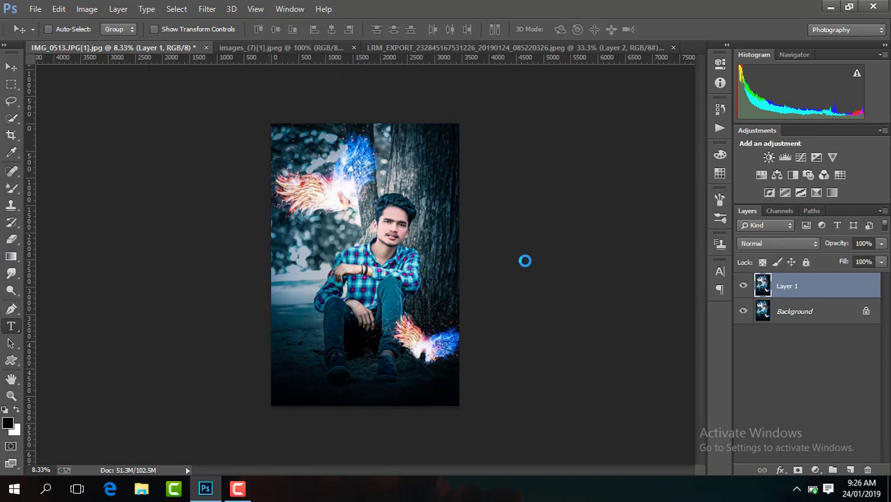